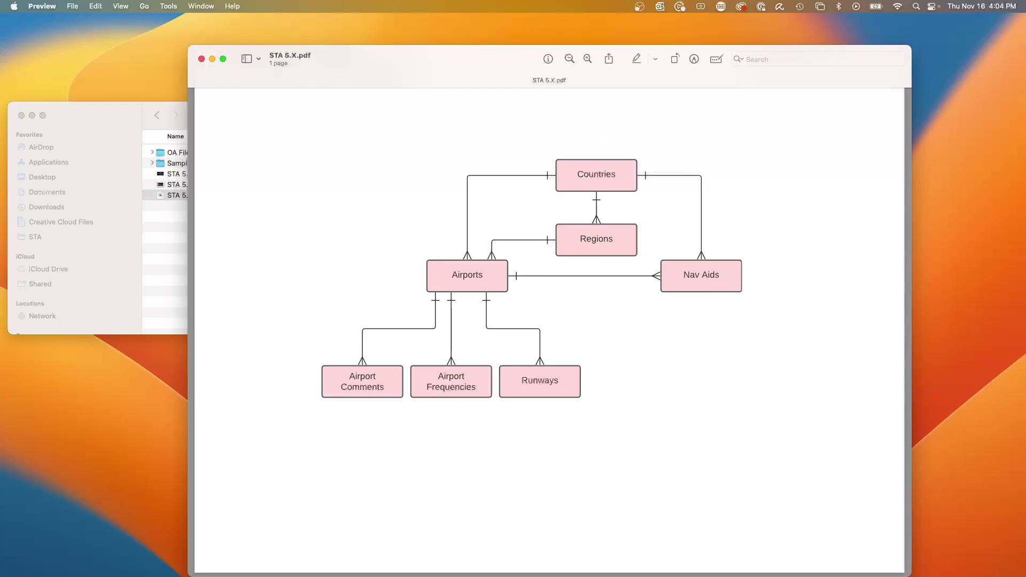
# Bring up the OurAirports downloads page and scroll down through it.
pyautogui.press('super+Tab')
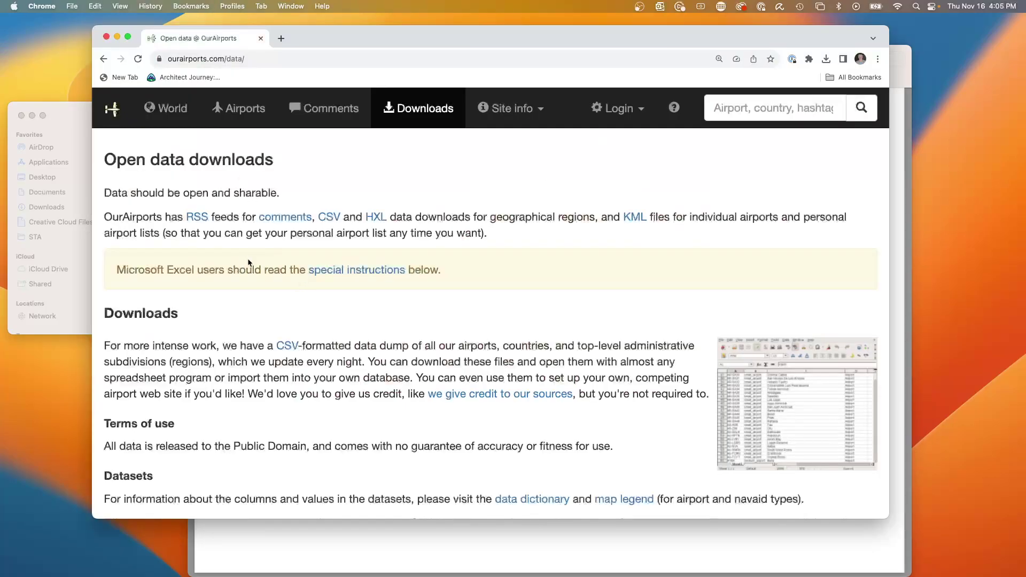
pyautogui.scroll(-5, 246, 273)
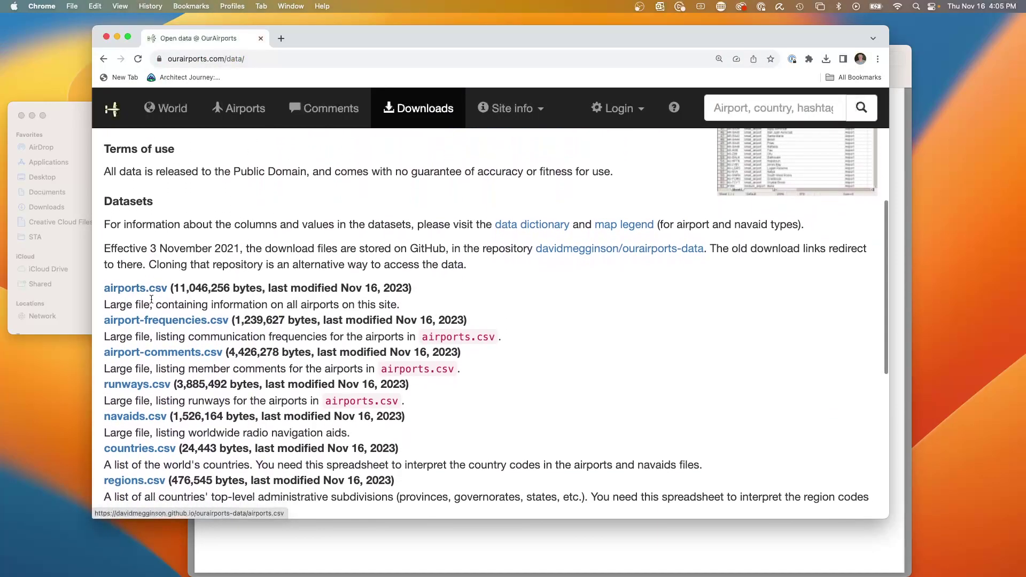
pyautogui.scroll(-2, 213, 317)
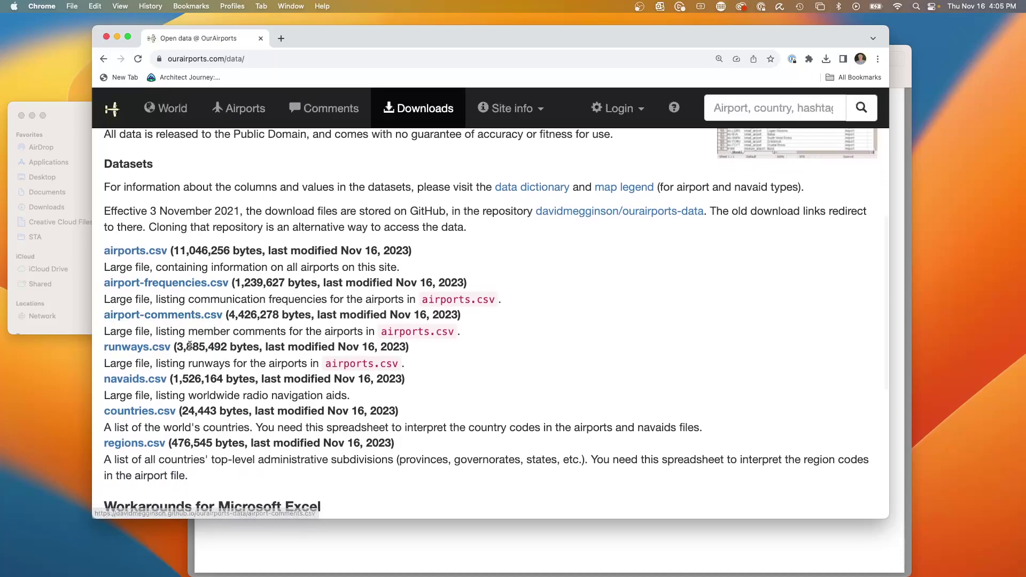
pyautogui.scroll(-1, 191, 355)
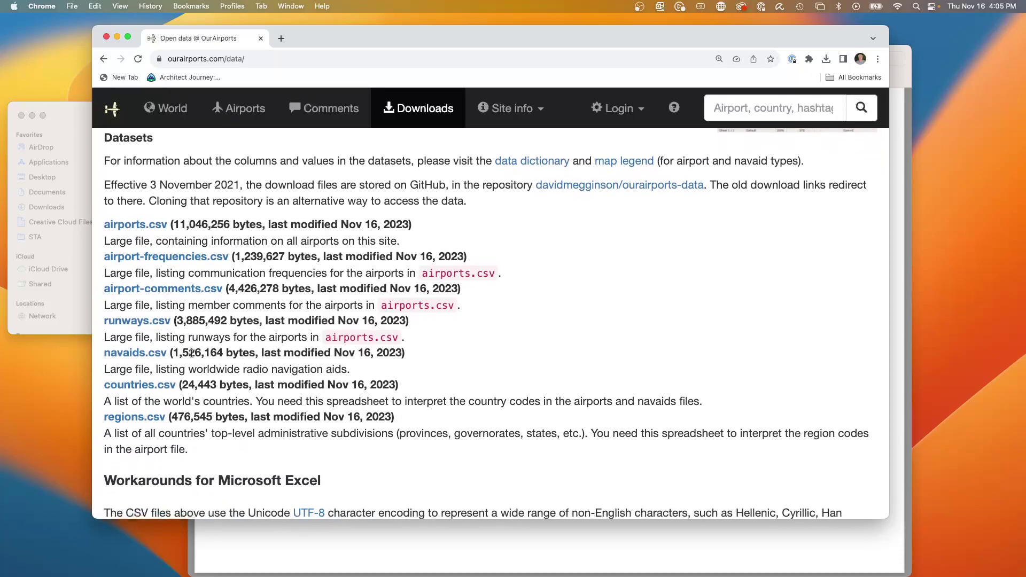
# Hide the browser and open the OA Files folder of seven CSVs in the file browser.
pyautogui.doubleClick(435, 46)
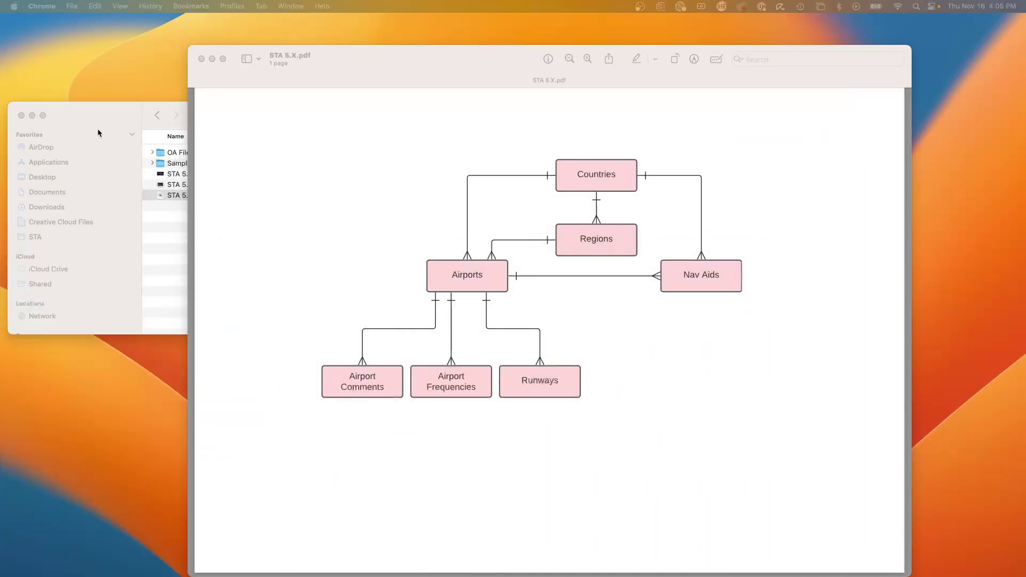
pyautogui.click(173, 156)
pyautogui.doubleClick(175, 156)
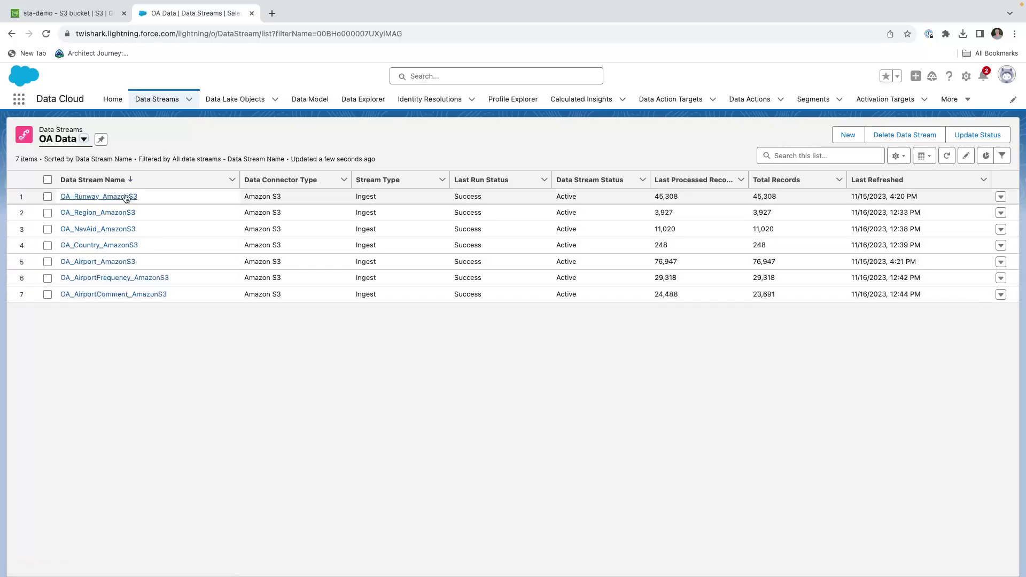
# Show the Data Lake Objects list filtered to the OA Data list view.
pyautogui.click(234, 100)
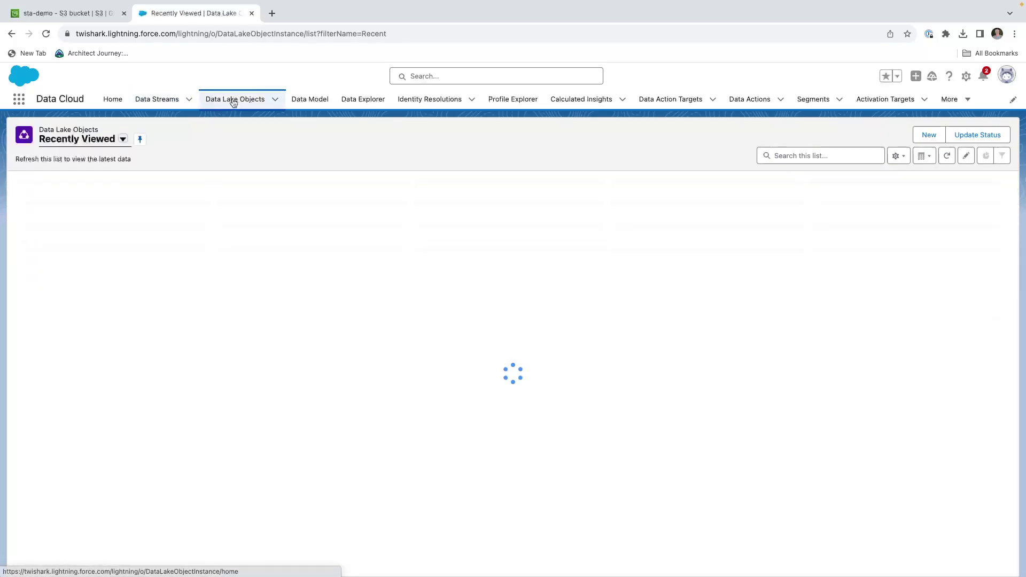
pyautogui.click(122, 139)
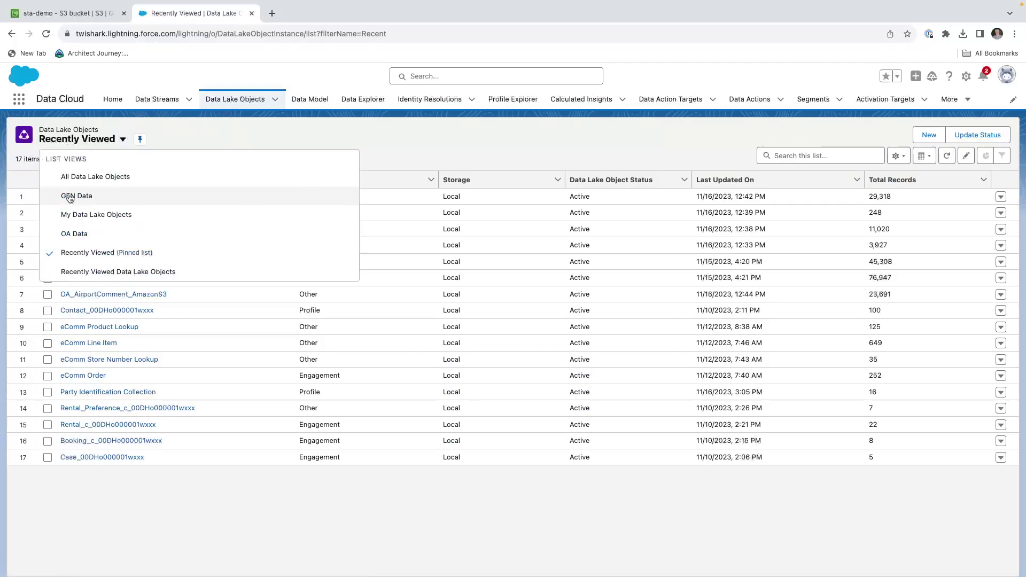
pyautogui.click(185, 234)
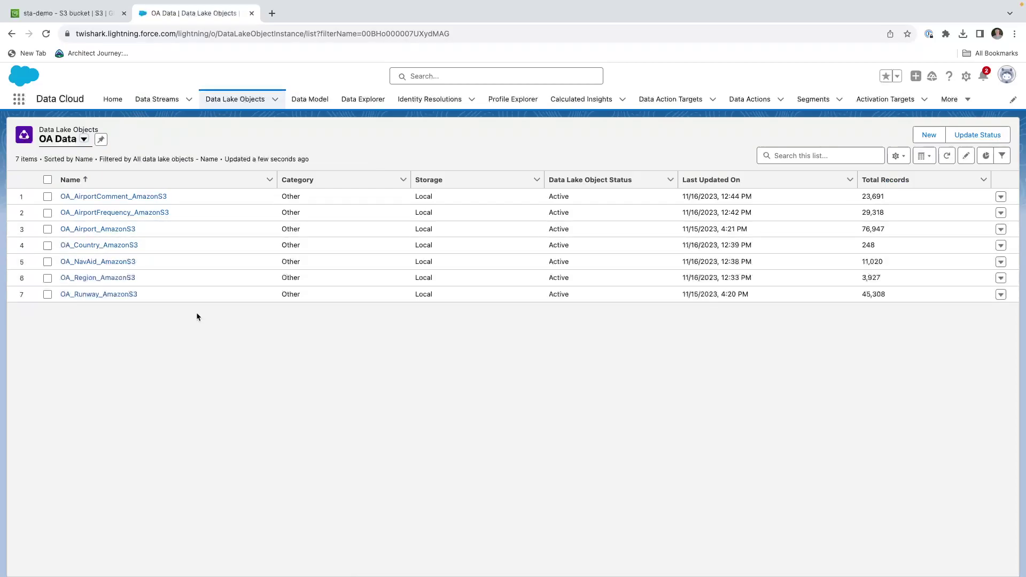
# Check the list view choices on the Data Model objects list, then dismiss them.
pyautogui.click(311, 101)
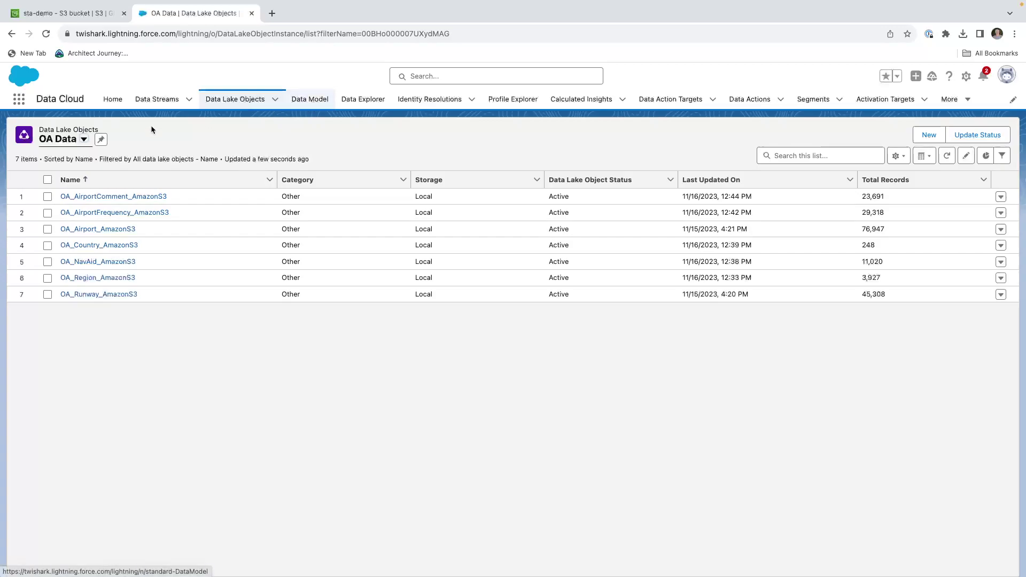
pyautogui.click(65, 143)
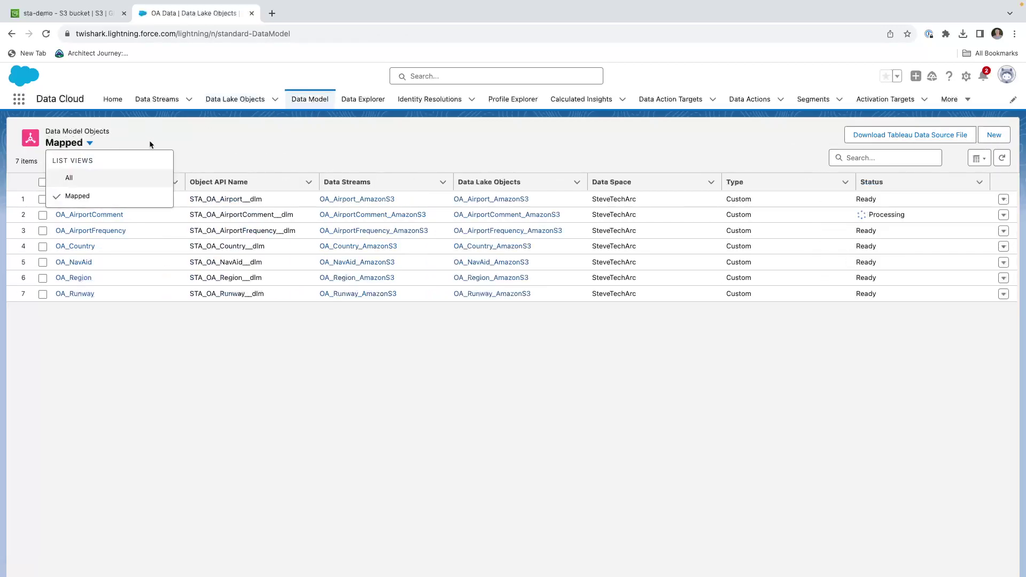
pyautogui.press('Escape')
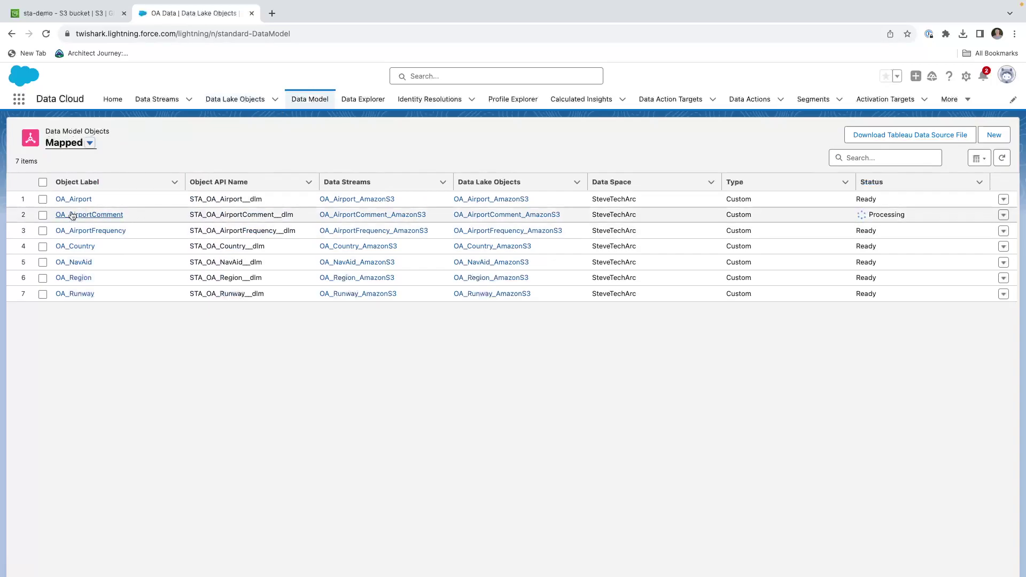
# Try the GEN Data lake object list view, then switch back to OA Data.
pyautogui.click(235, 99)
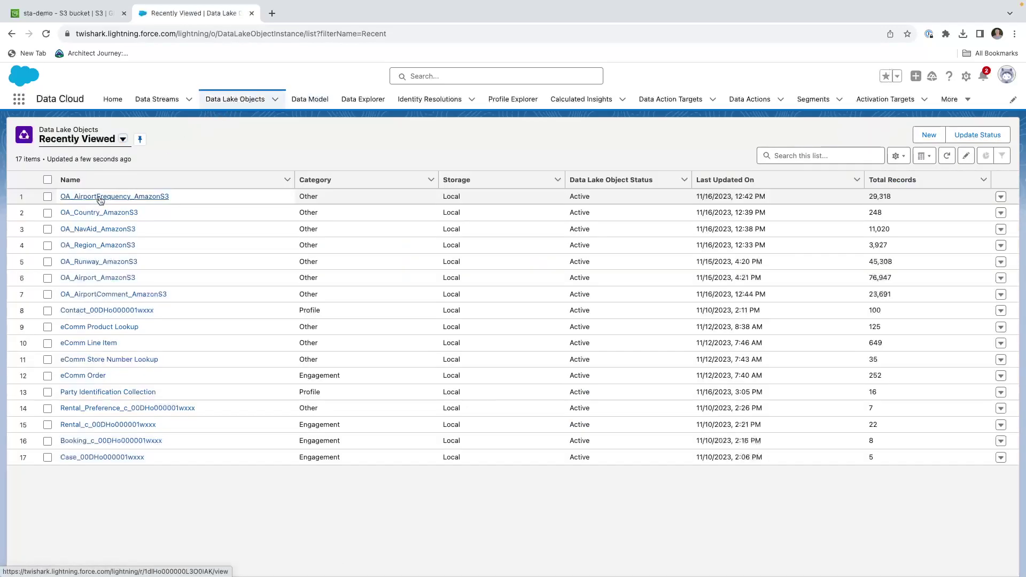
pyautogui.click(80, 140)
pyautogui.click(76, 196)
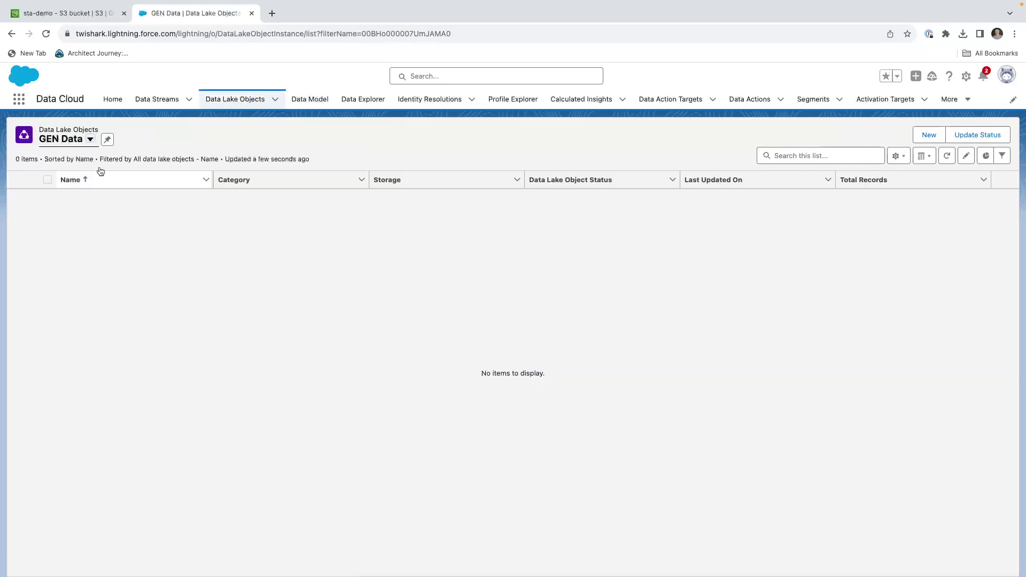
pyautogui.click(61, 140)
pyautogui.click(77, 233)
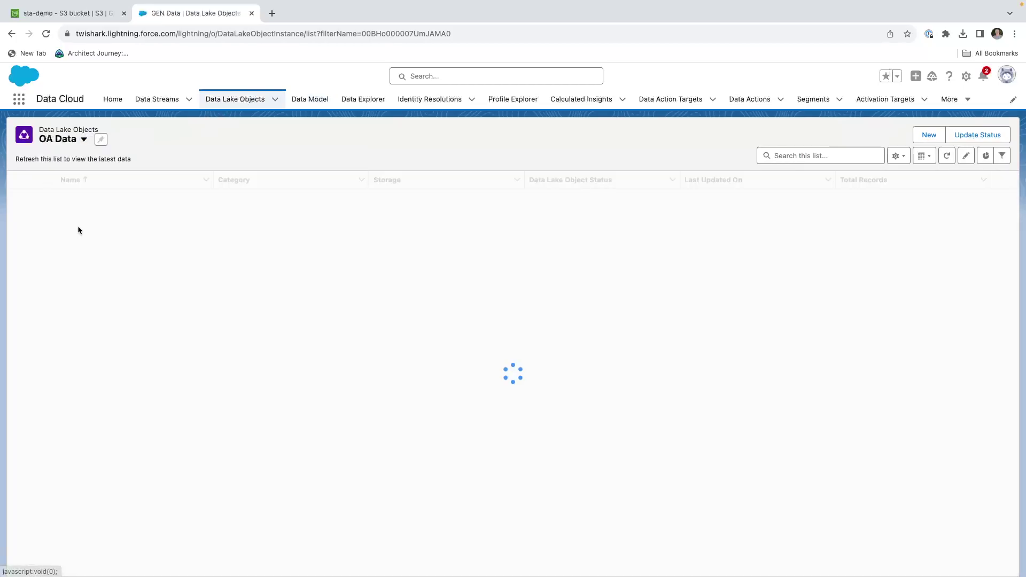
# Open OA_Airport_AmazonS3 and scroll through its 23 fields and the Data Mapping card.
pyautogui.click(91, 232)
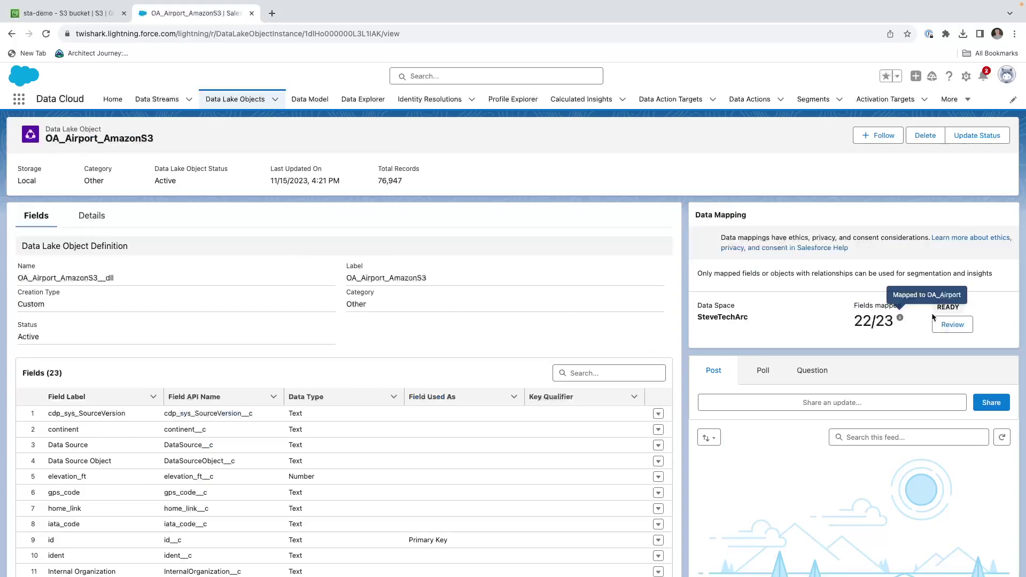
pyautogui.scroll(-1, 342, 355)
pyautogui.scroll(-3, 339, 356)
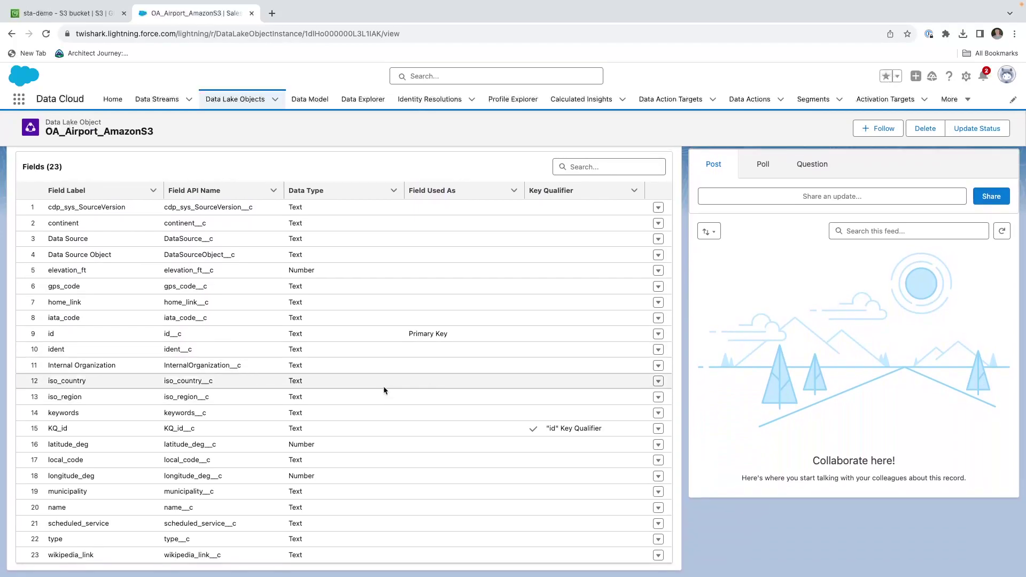
pyautogui.scroll(2, 871, 238)
pyautogui.scroll(3, 870, 239)
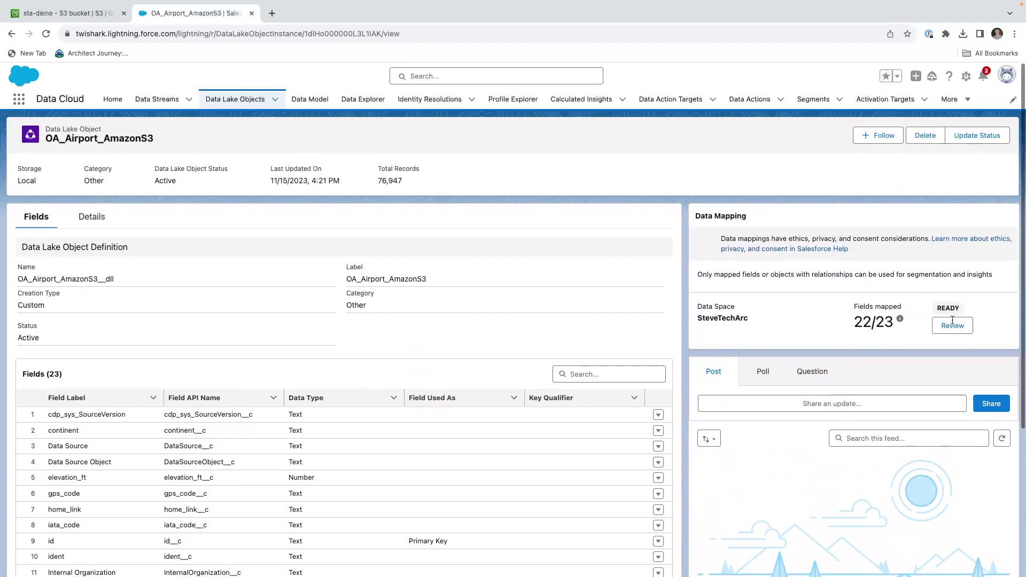
# Review the 18 OA_Airport_AmazonS3 to OA_Airport field mappings, then go to the Data Model list.
pyautogui.click(946, 326)
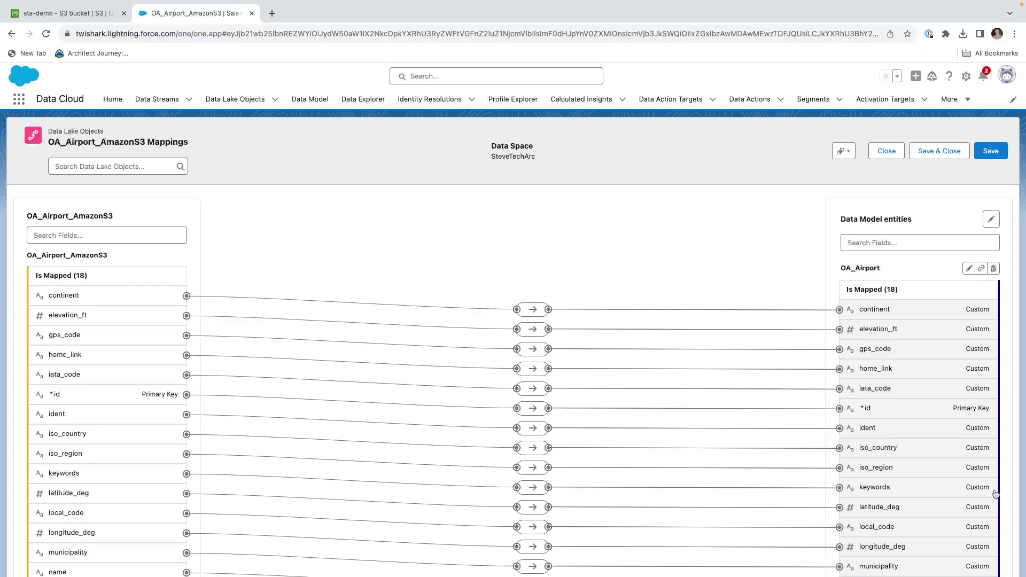
pyautogui.scroll(-3, 323, 336)
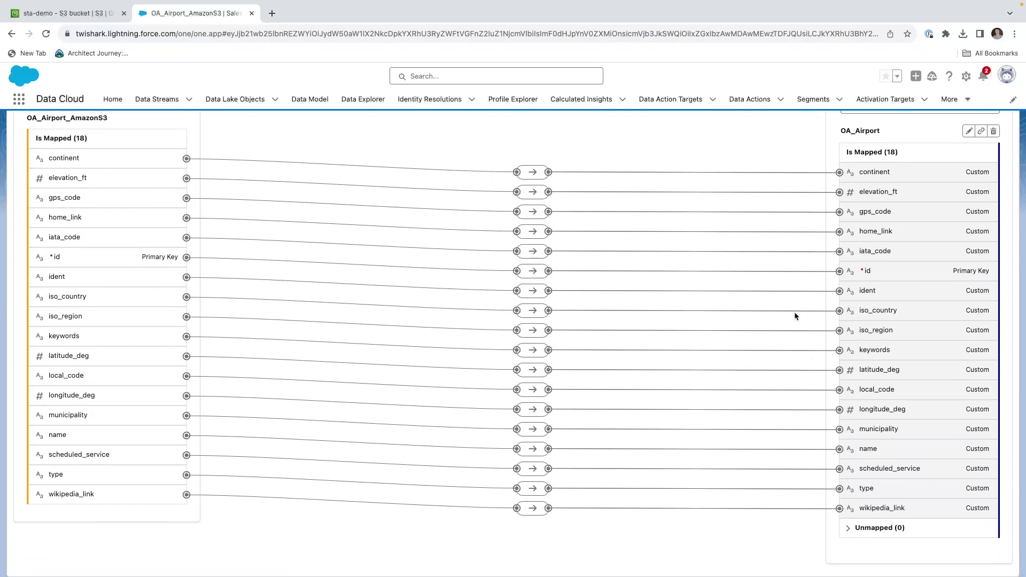
pyautogui.scroll(3, 795, 316)
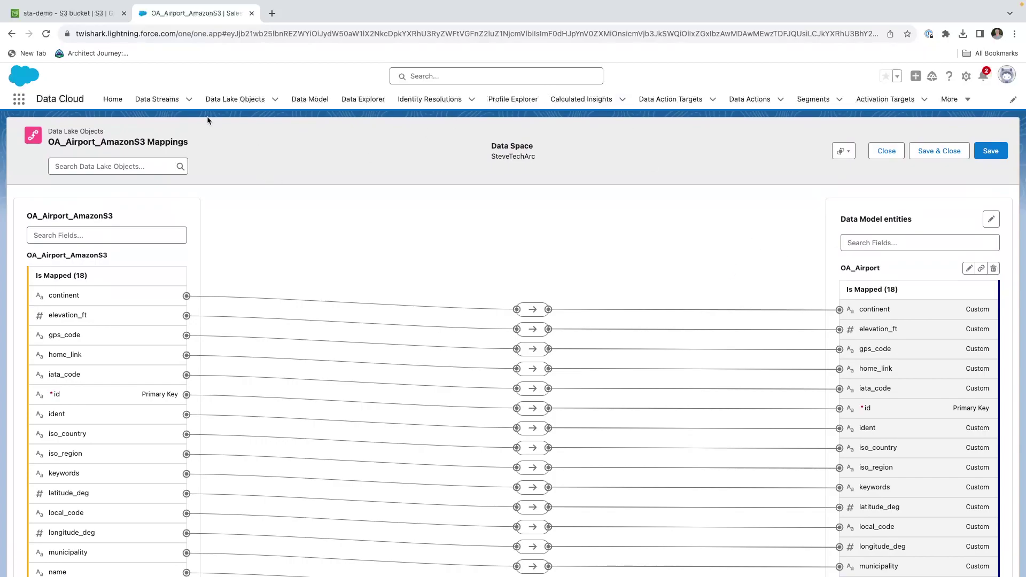
pyautogui.click(310, 99)
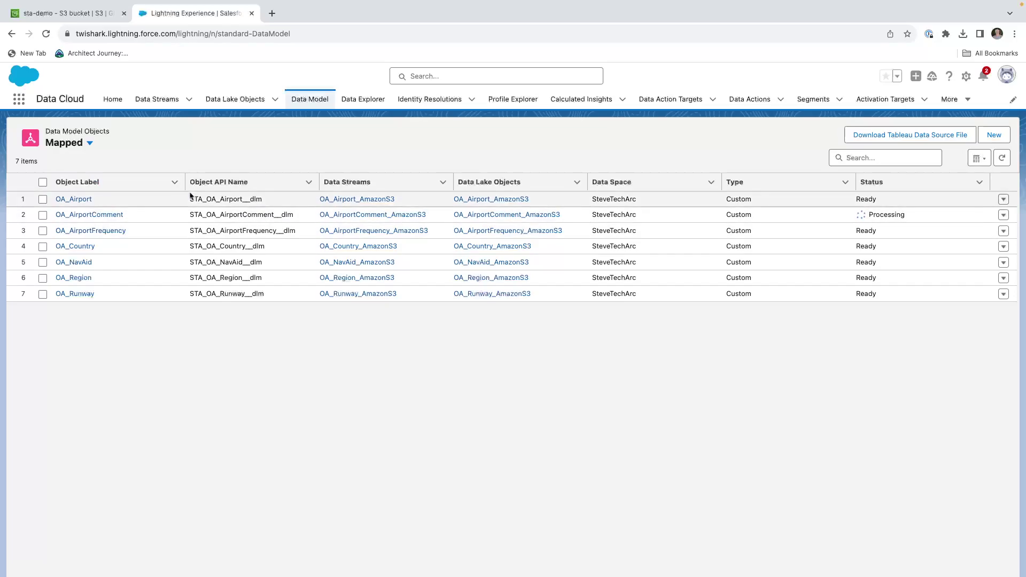
# Look at the data space choices in Data Explorer without picking one.
pyautogui.click(363, 99)
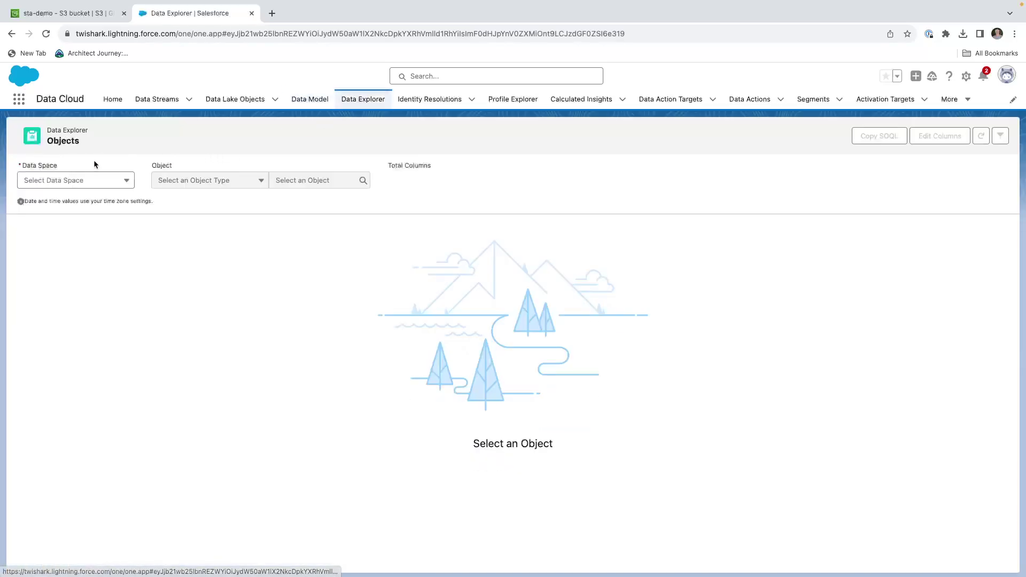
pyautogui.click(69, 180)
pyautogui.click(73, 109)
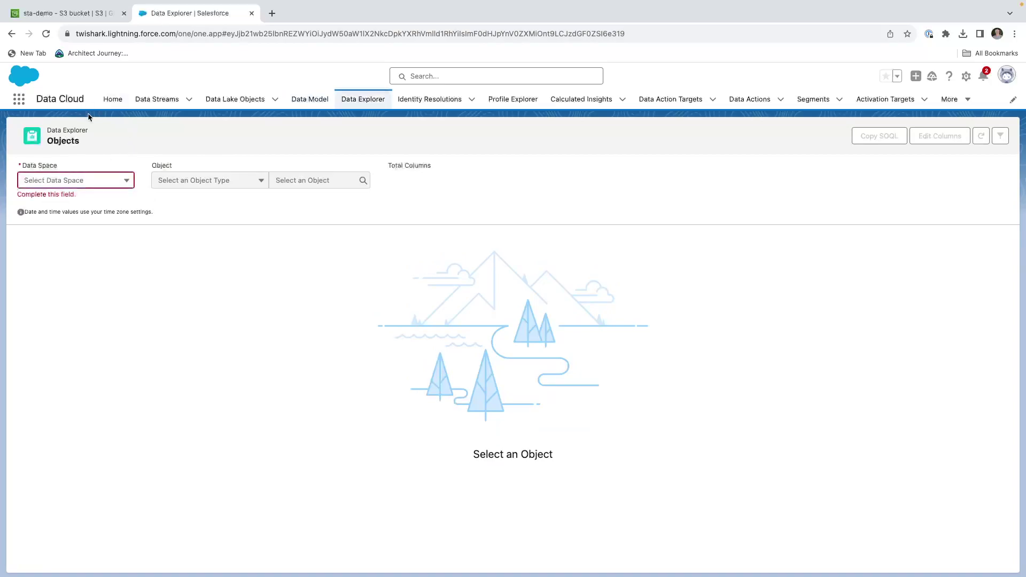
# Open the SteveTechArc data space from the Data Spaces list under More.
pyautogui.click(951, 100)
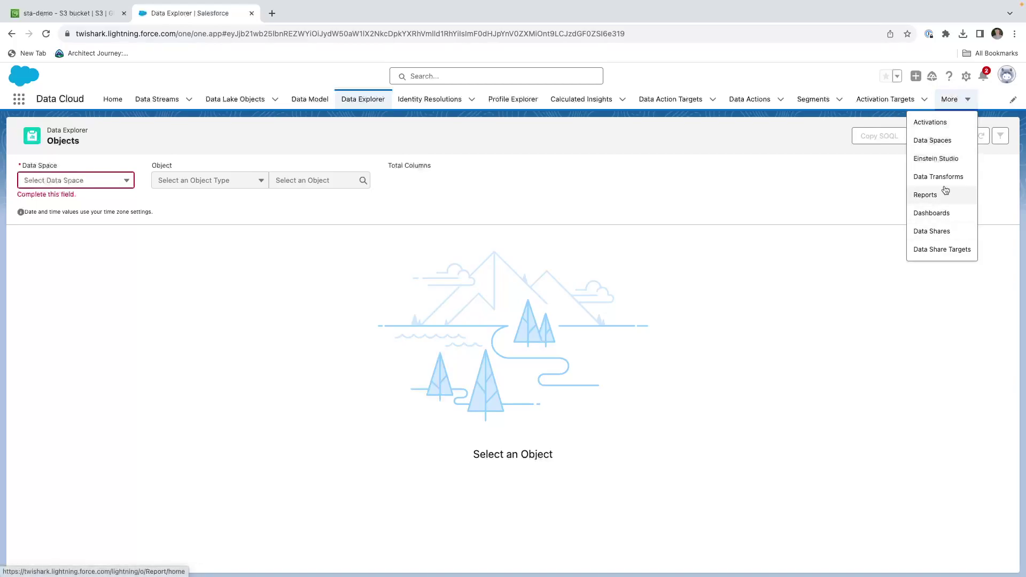
pyautogui.click(949, 141)
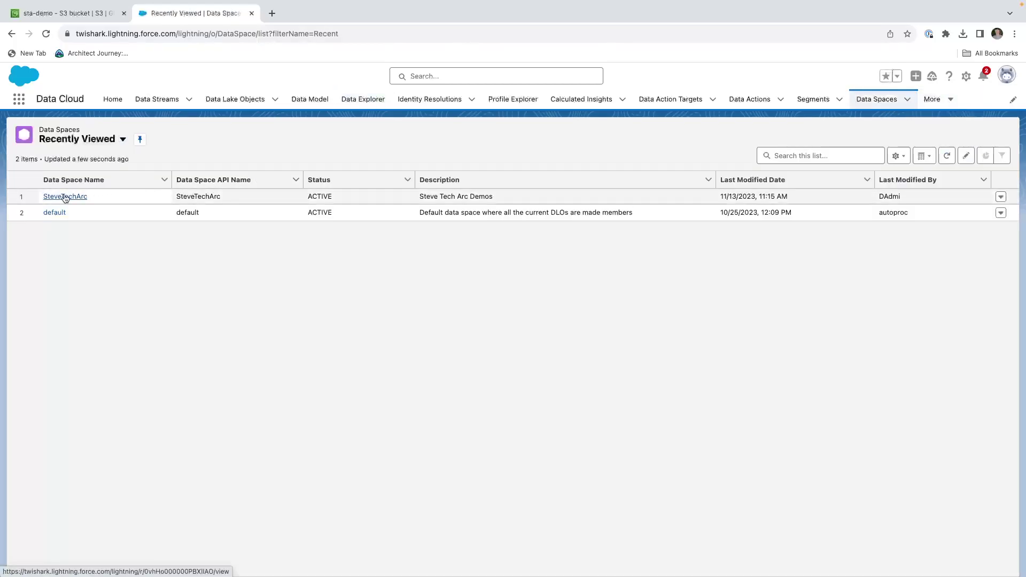
pyautogui.click(64, 197)
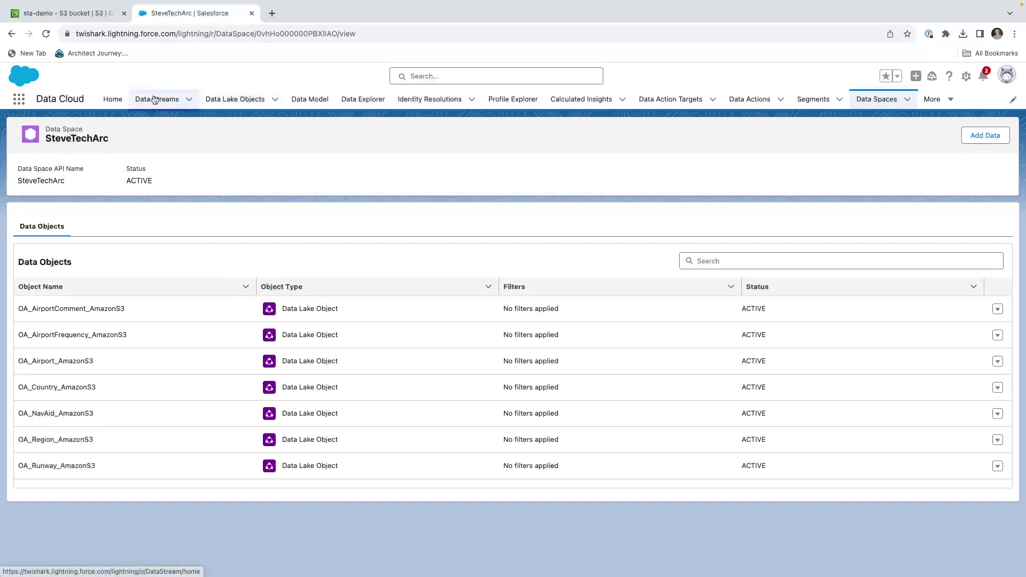
# In Data Explorer, show OA_Airport Data Model Object records from the SteveTechArc data space.
pyautogui.click(363, 99)
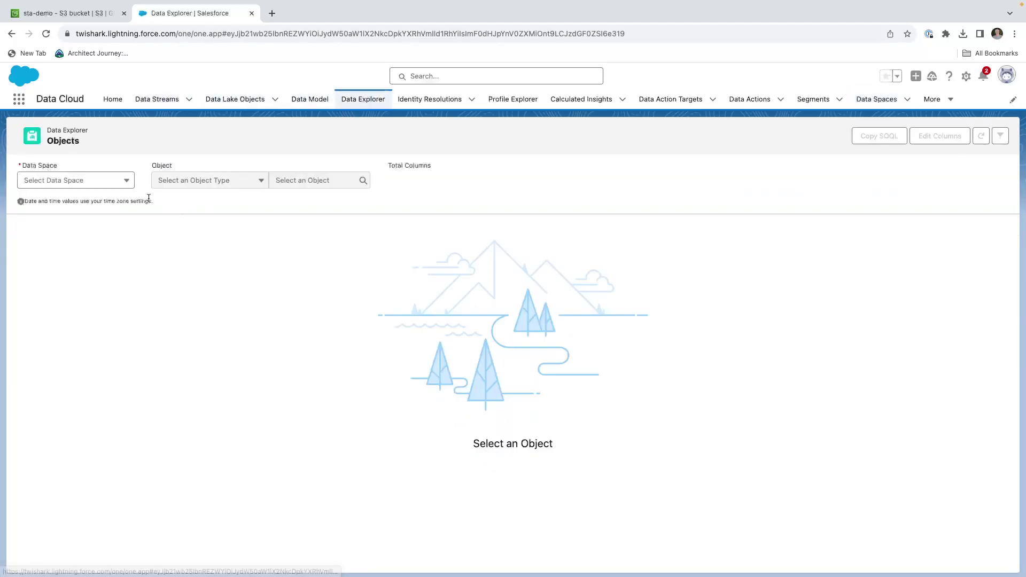
pyautogui.click(97, 184)
pyautogui.click(74, 216)
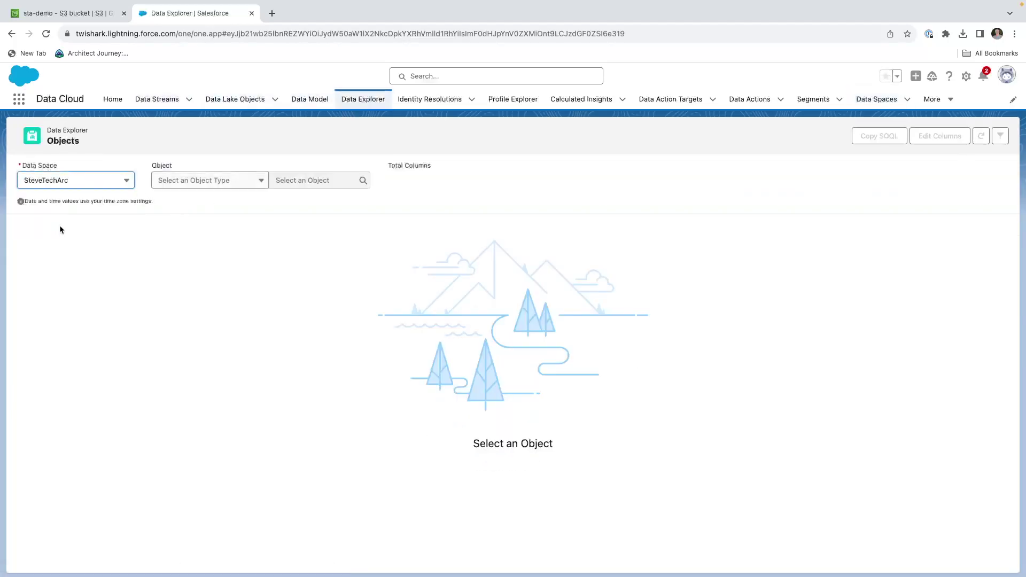
pyautogui.click(196, 181)
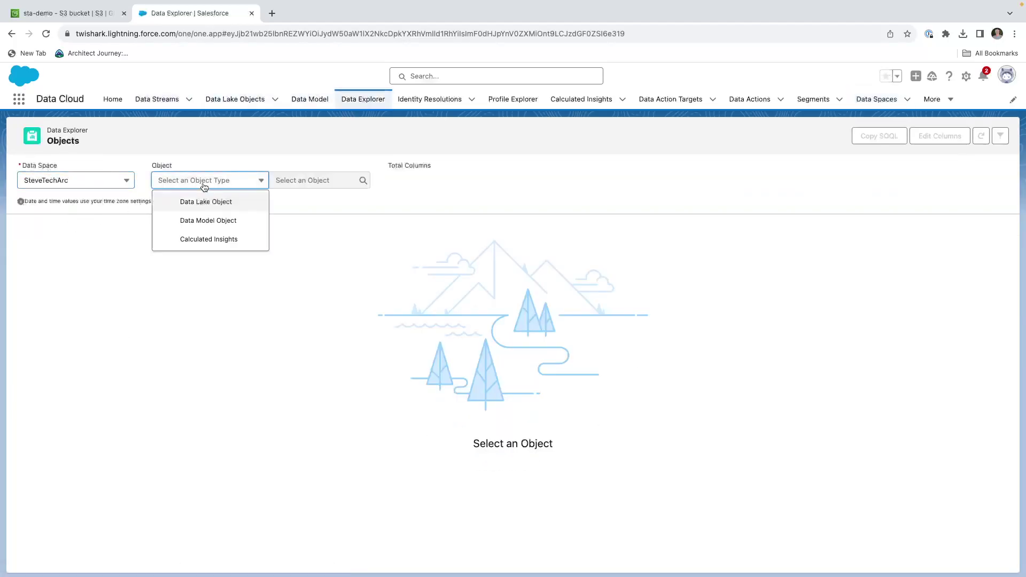
pyautogui.click(198, 220)
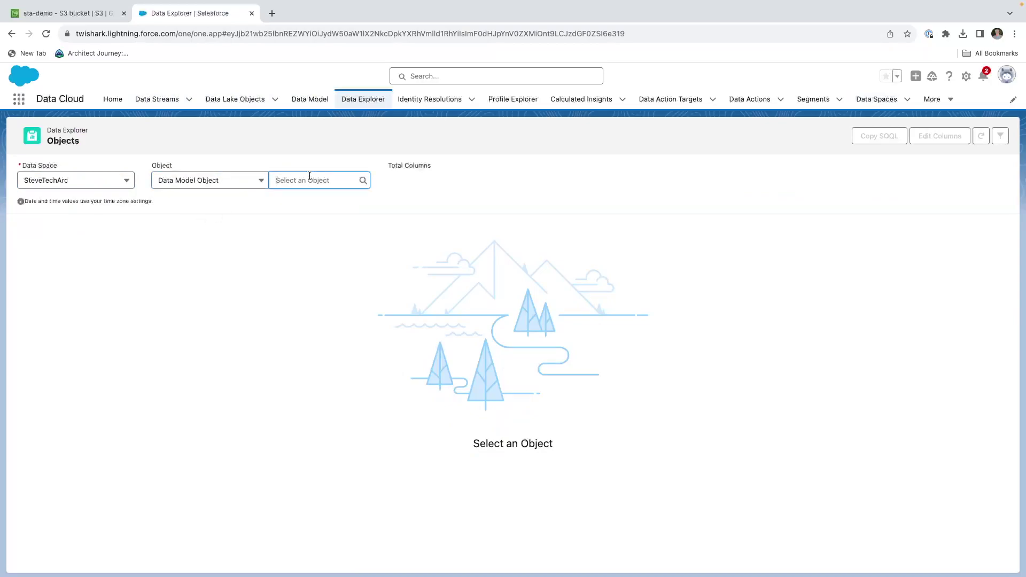
pyautogui.click(332, 210)
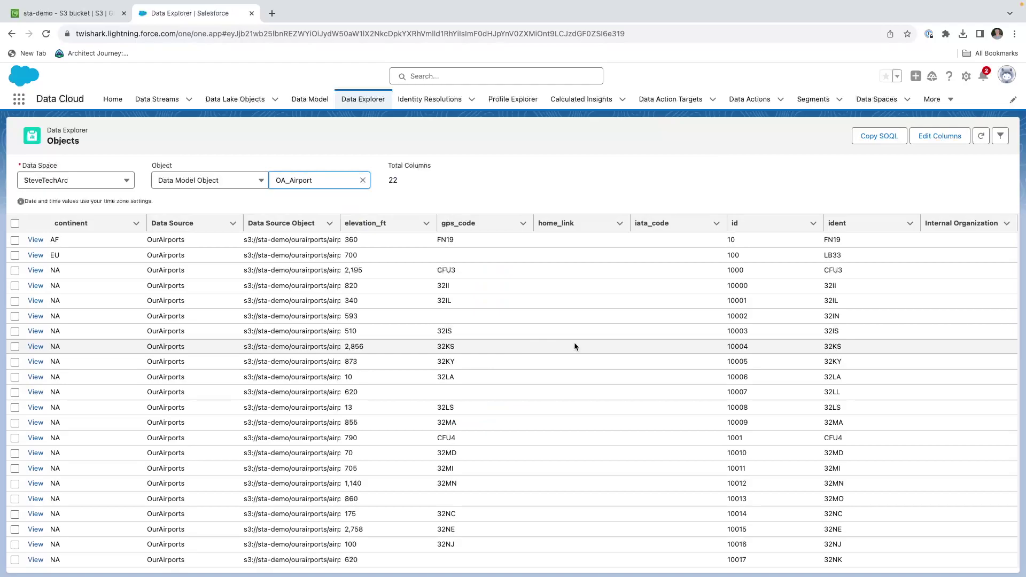
pyautogui.scroll(-10, 576, 345)
pyautogui.scroll(10, 577, 350)
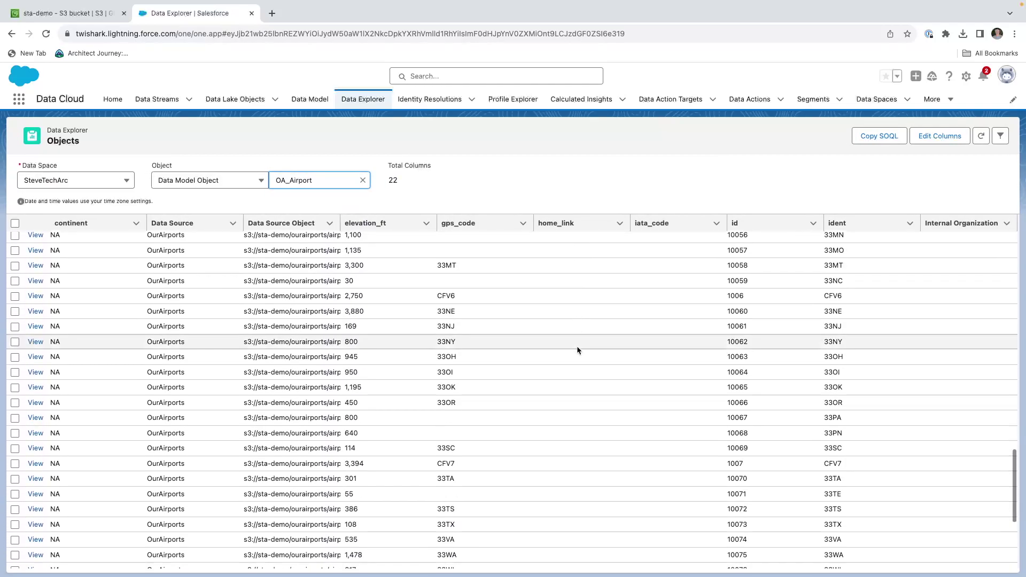
pyautogui.scroll(10, 577, 350)
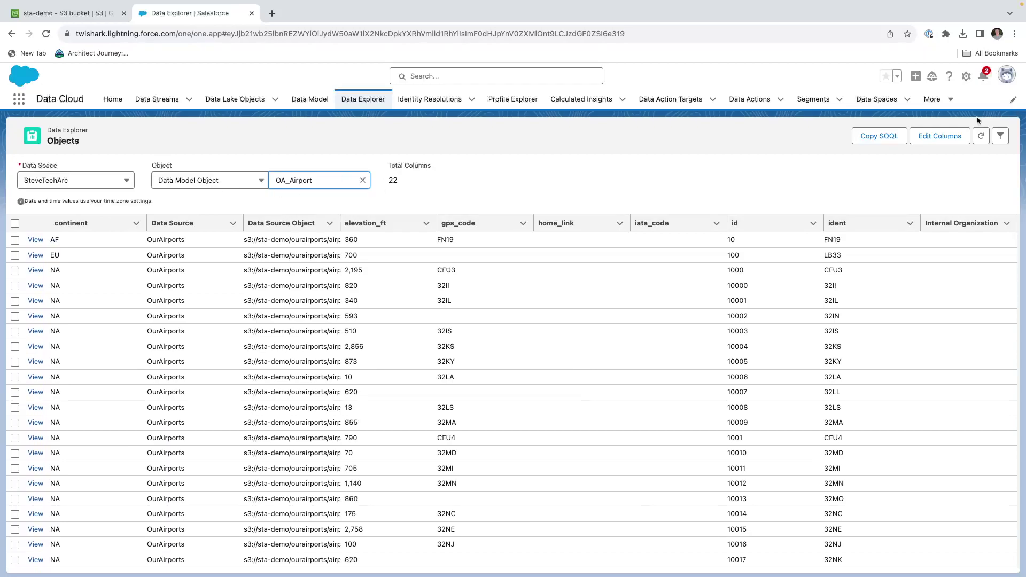
# Open the OA_Airport table's column chooser and select the name column to add.
pyautogui.click(938, 136)
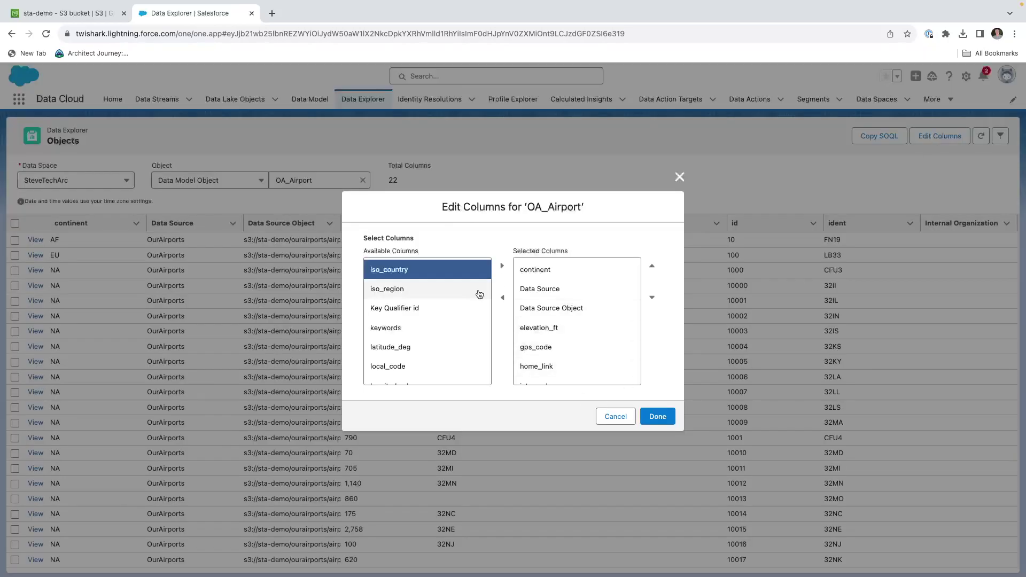
pyautogui.scroll(-3, 441, 327)
pyautogui.scroll(-2, 442, 327)
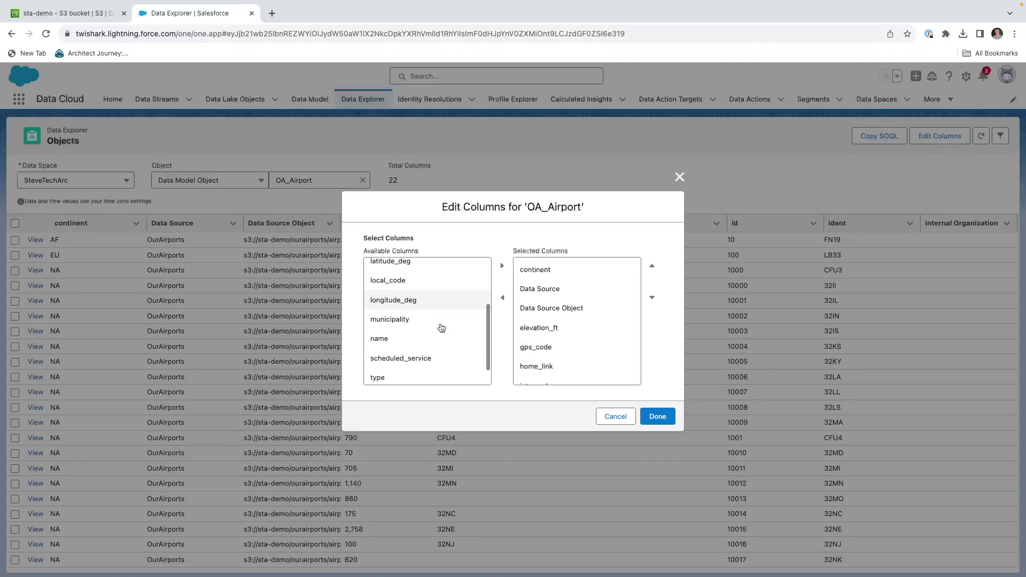
pyautogui.click(406, 330)
pyautogui.click(505, 271)
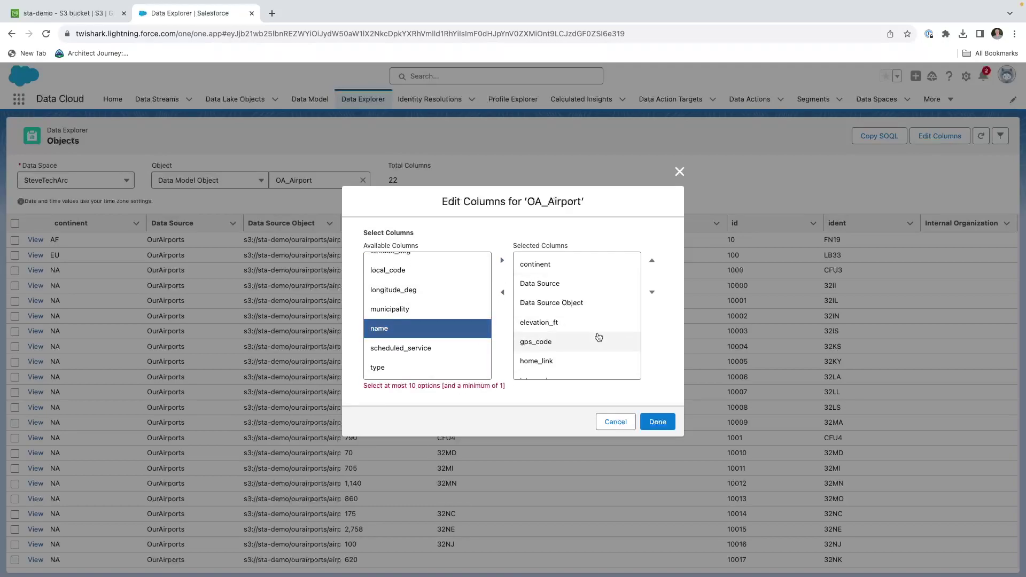
pyautogui.scroll(-3, 548, 347)
# Remove Internal Organization, add name to the displayed columns, and apply the change.
pyautogui.click(536, 372)
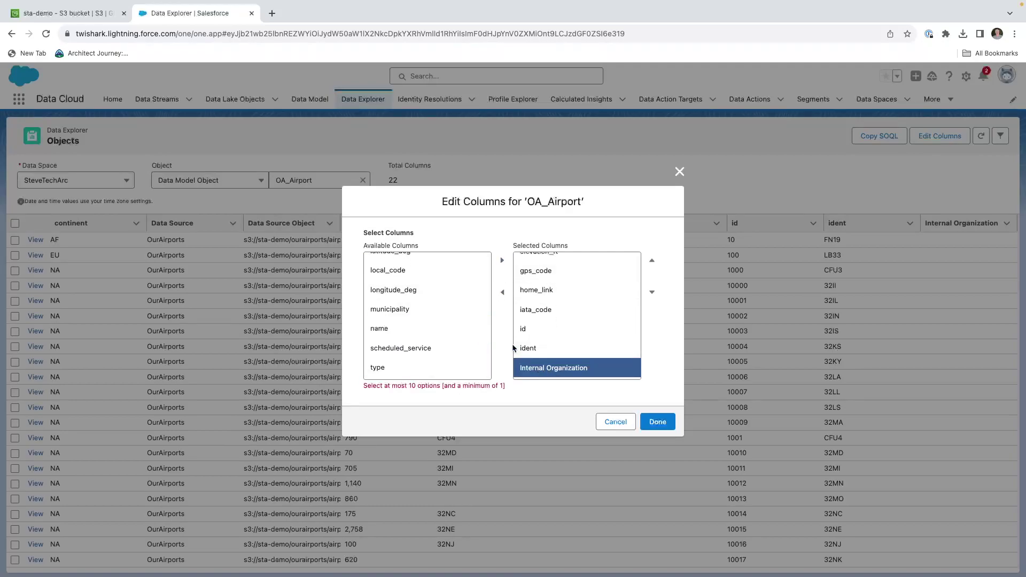
pyautogui.click(502, 293)
pyautogui.click(406, 334)
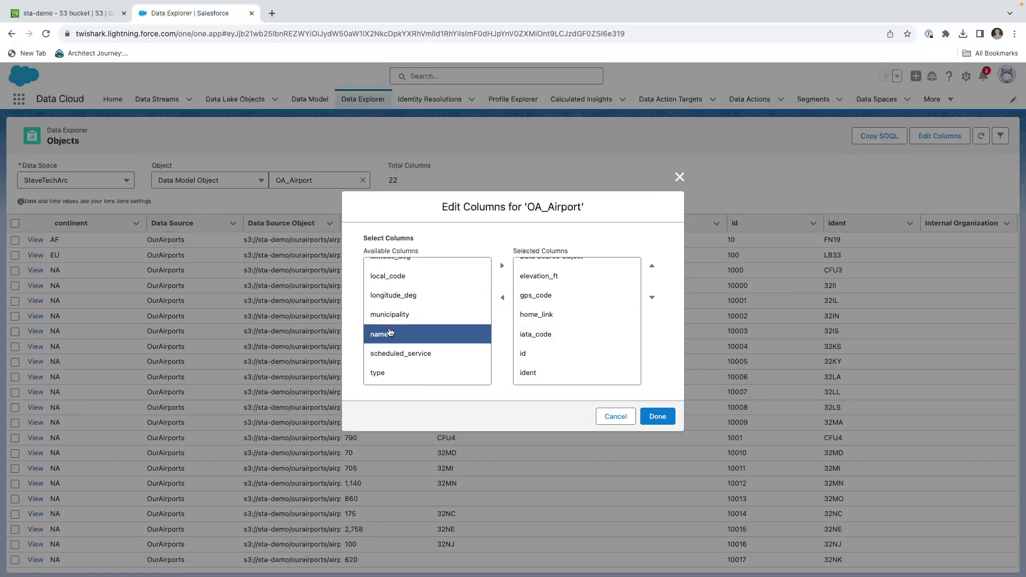
pyautogui.click(502, 265)
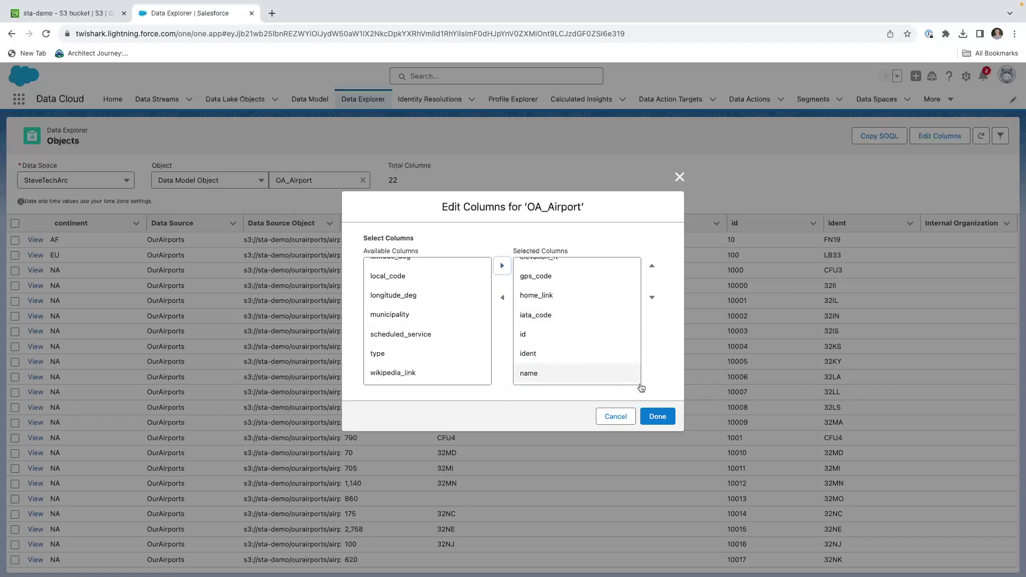
pyautogui.click(658, 416)
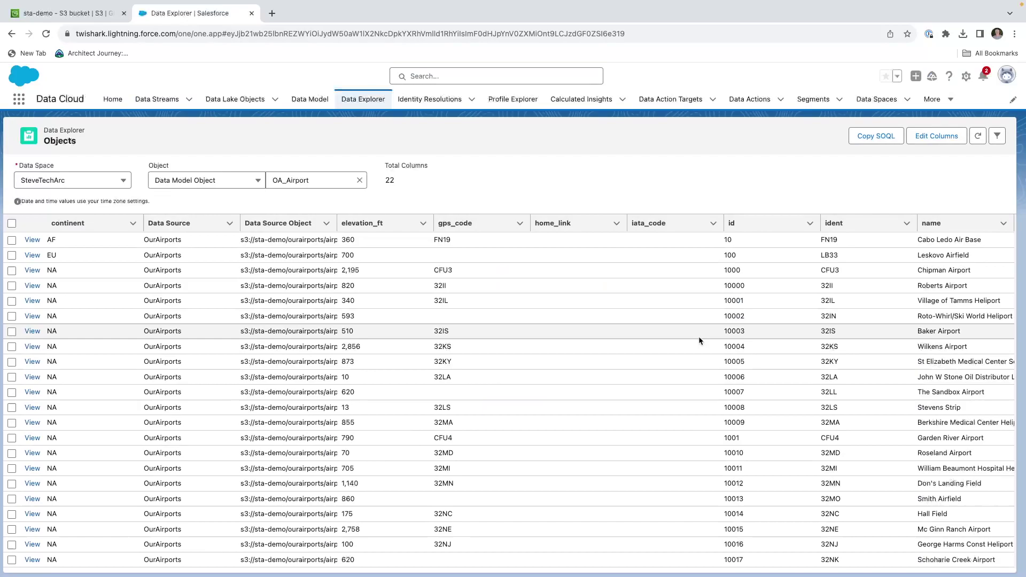
pyautogui.scroll(-15, 985, 341)
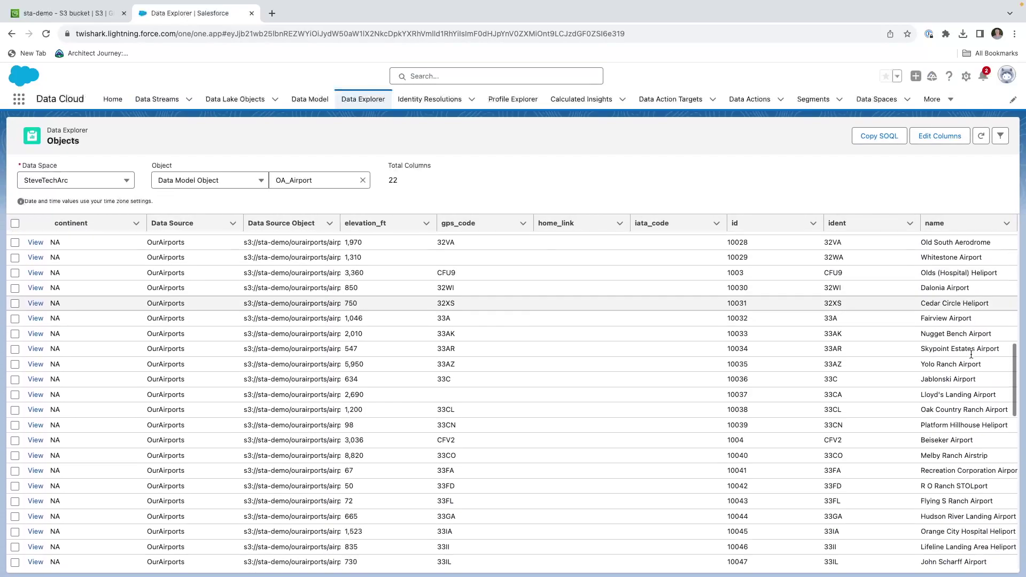
pyautogui.scroll(-2, 971, 355)
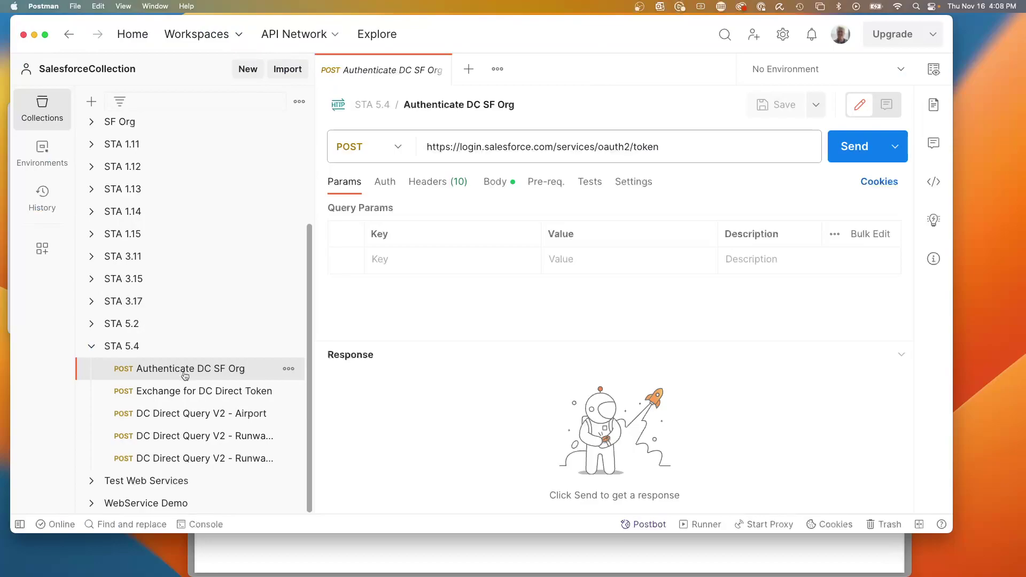
# Send Authenticate DC SF Org and copy the returned access_token.
pyautogui.click(841, 154)
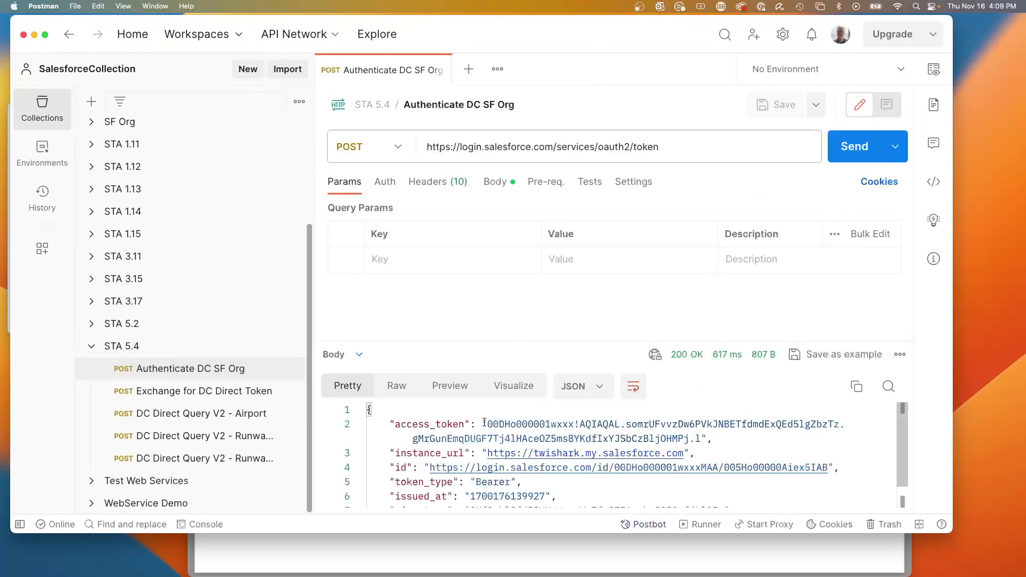
pyautogui.moveTo(488, 422); pyautogui.dragTo(701, 439)
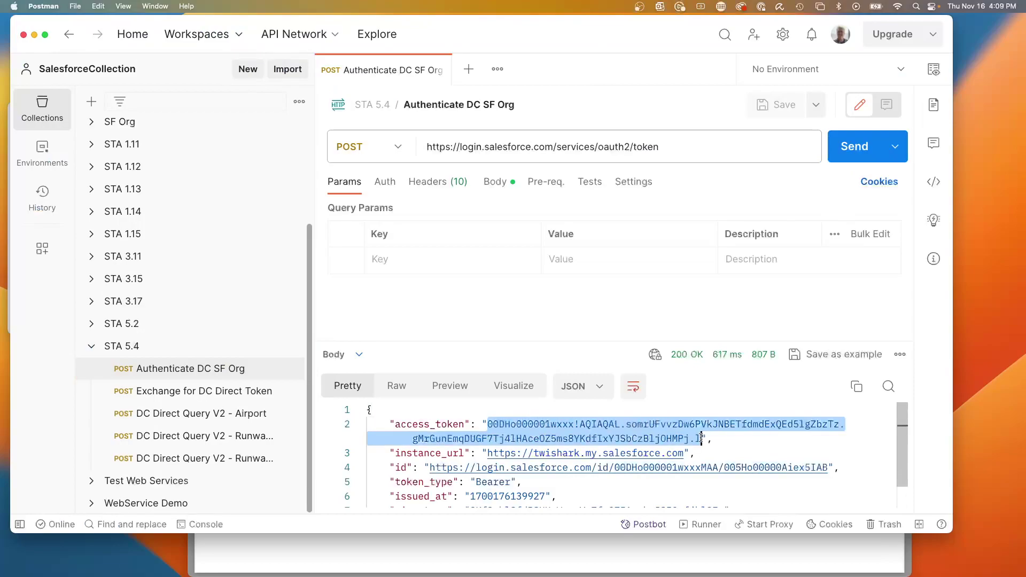
pyautogui.press('super+c')
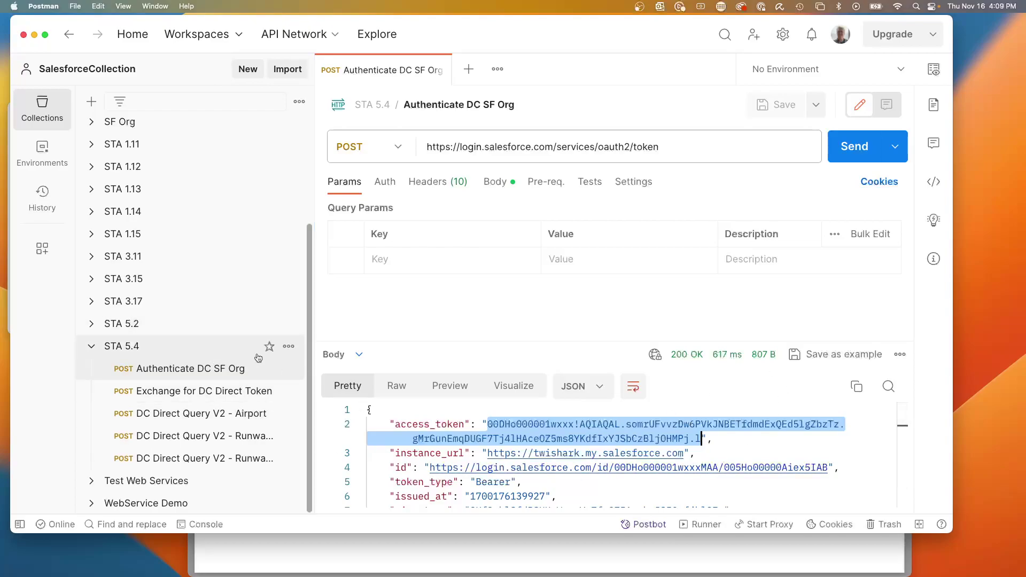
# Paste the token into subject_token of Exchange for DC Direct Token, send it, and select the new token.
pyautogui.click(199, 390)
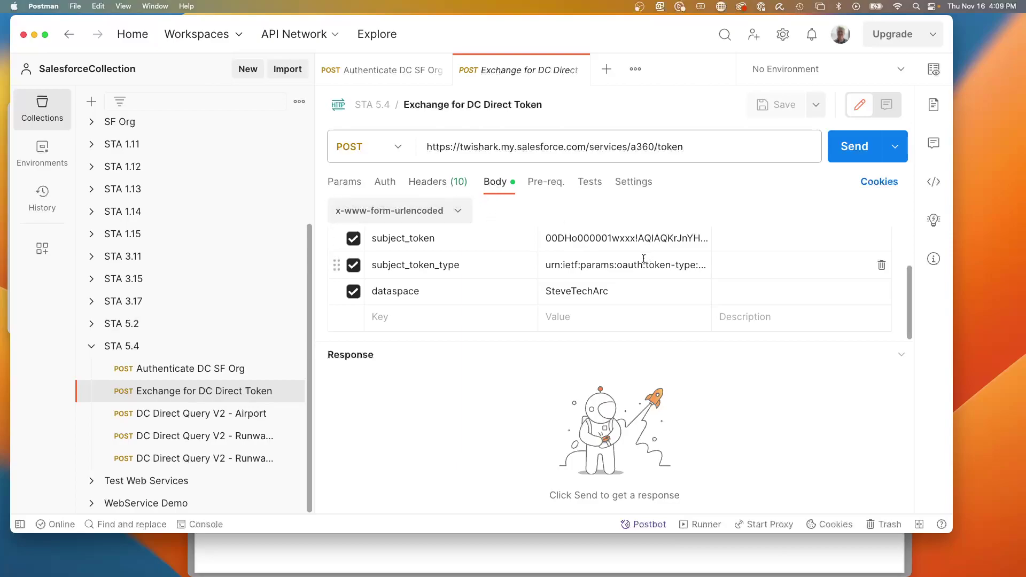
pyautogui.scroll(3, 627, 265)
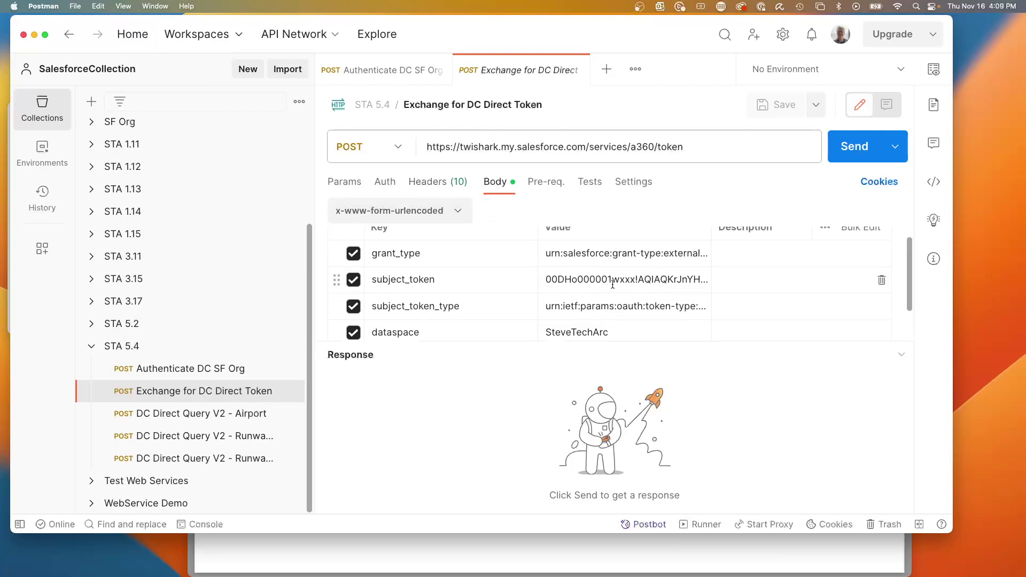
pyautogui.click(556, 293)
pyautogui.moveTo(546, 293); pyautogui.dragTo(559, 338)
pyautogui.scroll(-2, 565, 334)
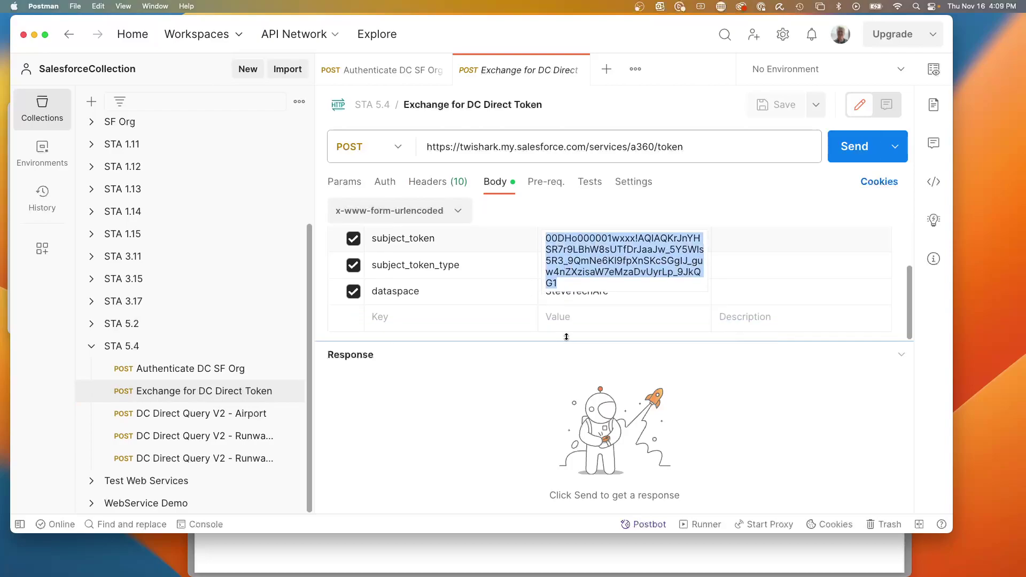
pyautogui.press('super+v')
pyautogui.press('super+Return')
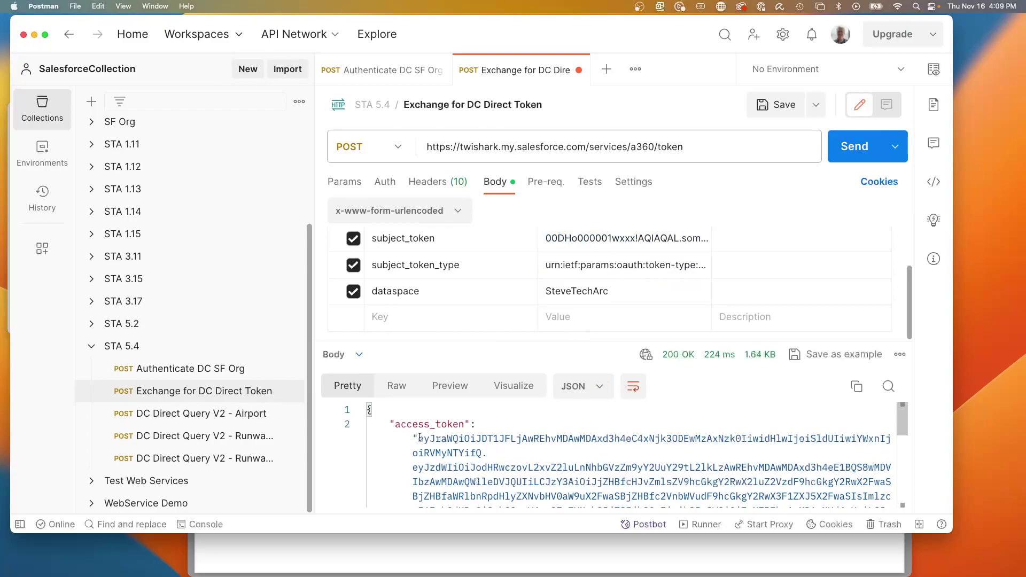
pyautogui.moveTo(415, 438)
pyautogui.mouseDown()
pyautogui.moveTo(492, 507)
pyautogui.moveTo(497, 434)
pyautogui.moveTo(431, 428)
pyautogui.mouseUp()
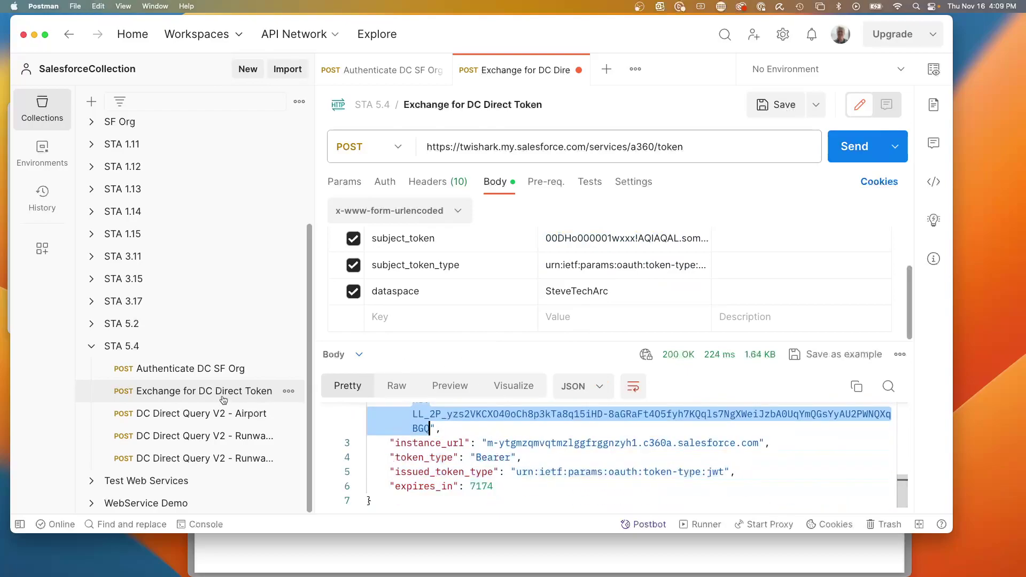
# Replace the Authorization Bearer token in DC Direct Query V2 - Airport with the new Data Cloud token.
pyautogui.click(232, 423)
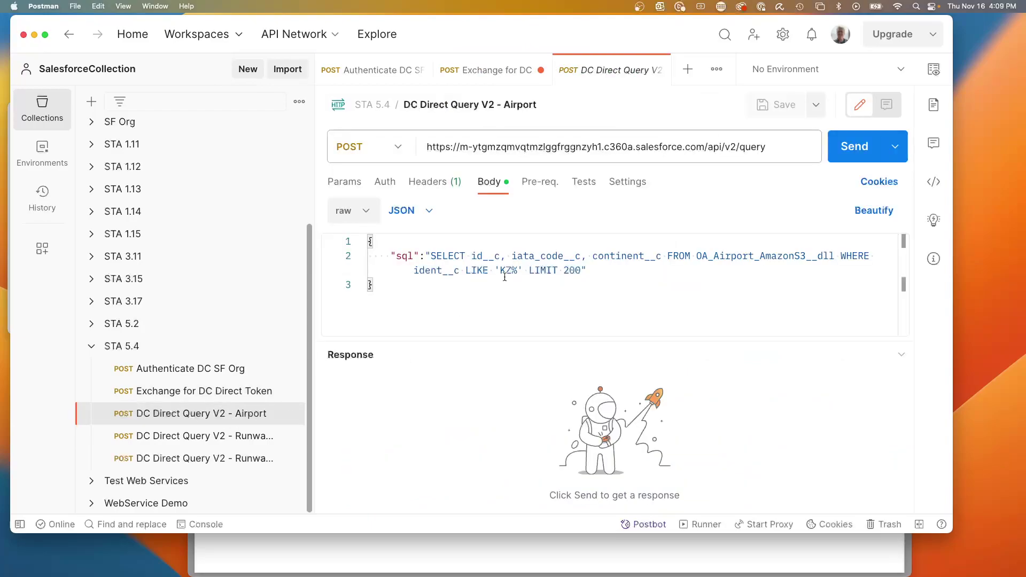
pyautogui.click(436, 182)
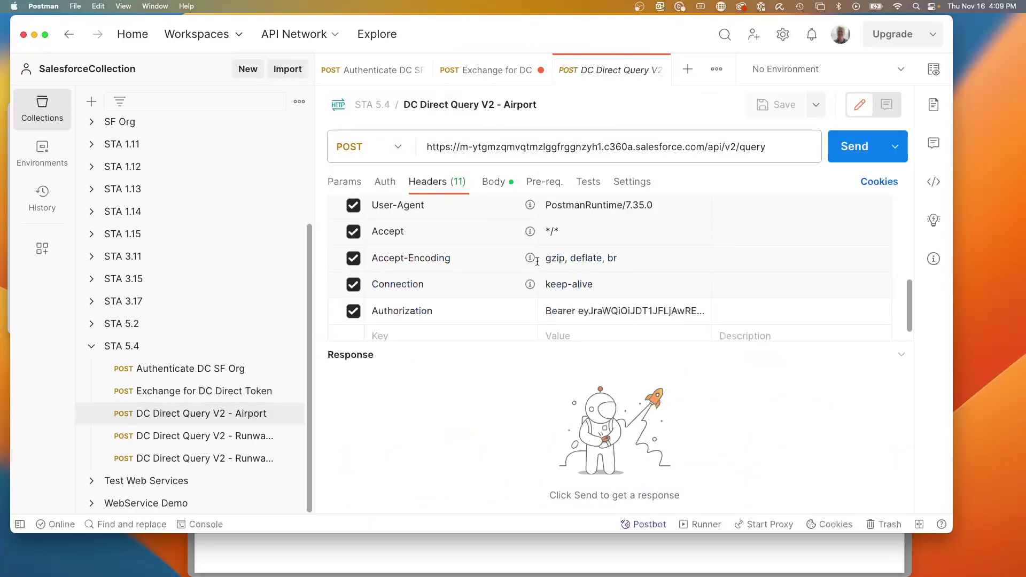
pyautogui.click(580, 316)
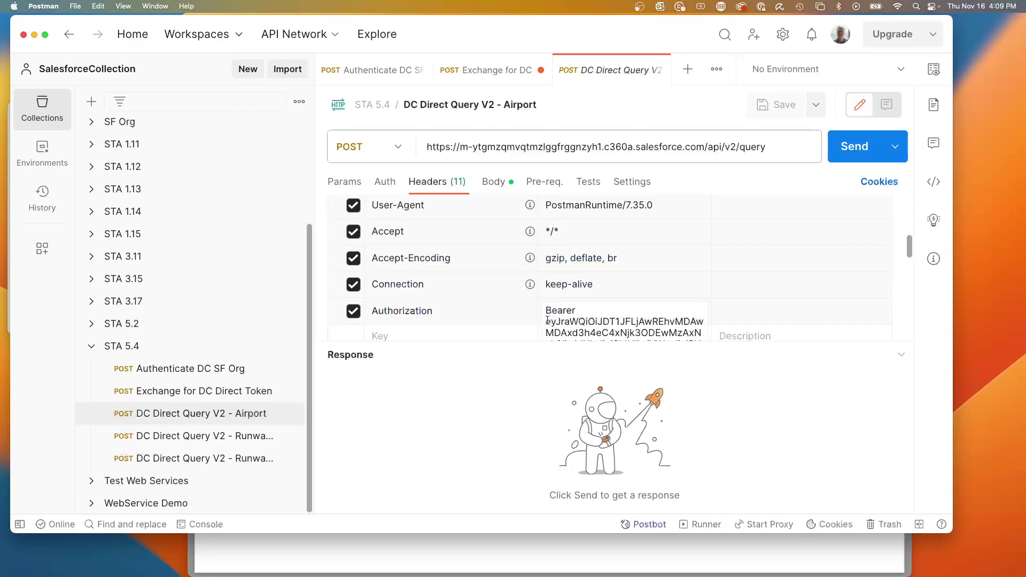
pyautogui.moveTo(545, 322); pyautogui.dragTo(572, 359)
pyautogui.click(522, 389)
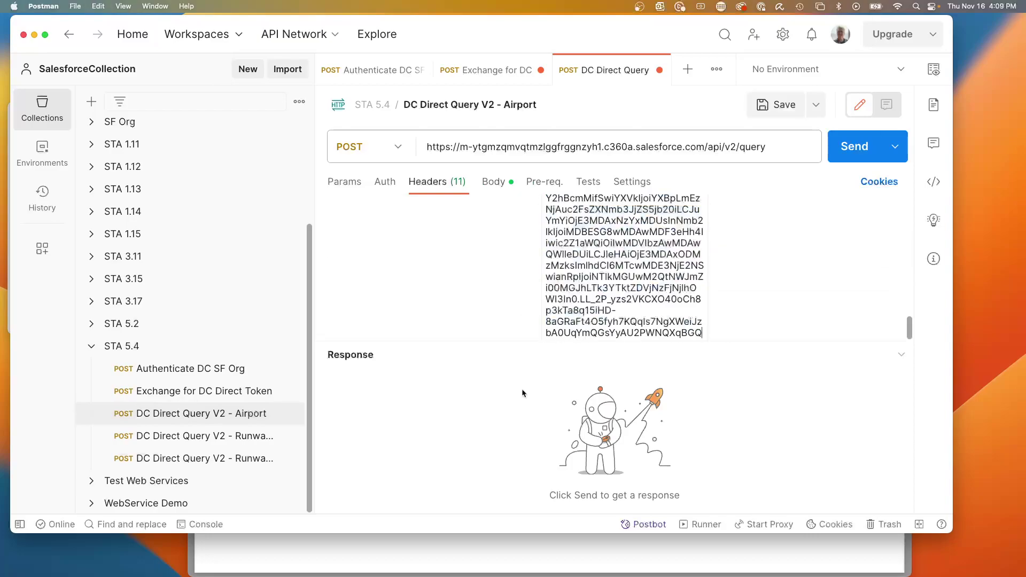
pyautogui.click(495, 182)
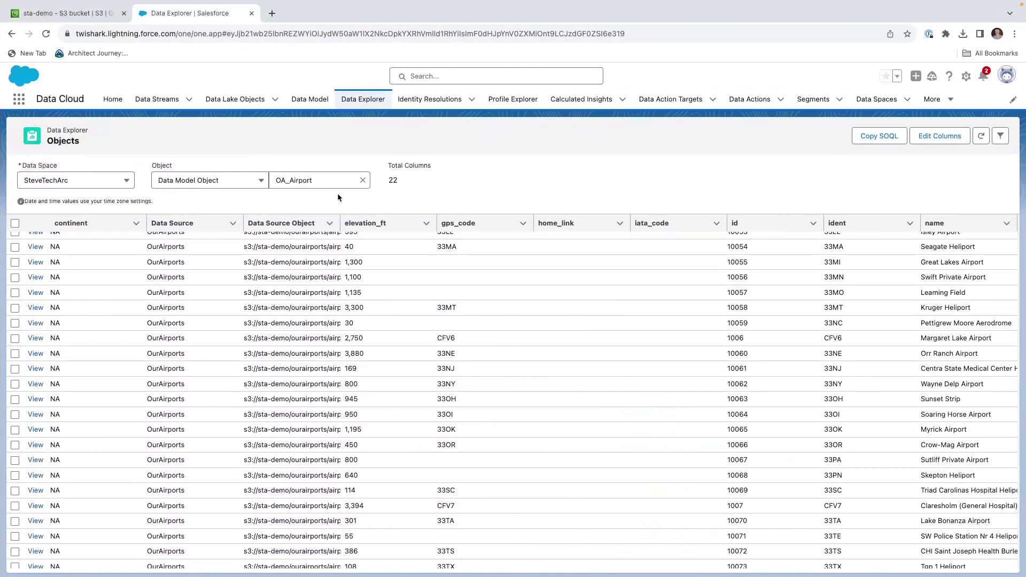
# Open OA_Airport from the Mapped data model objects list, then switch to Postman's query request.
pyautogui.click(310, 103)
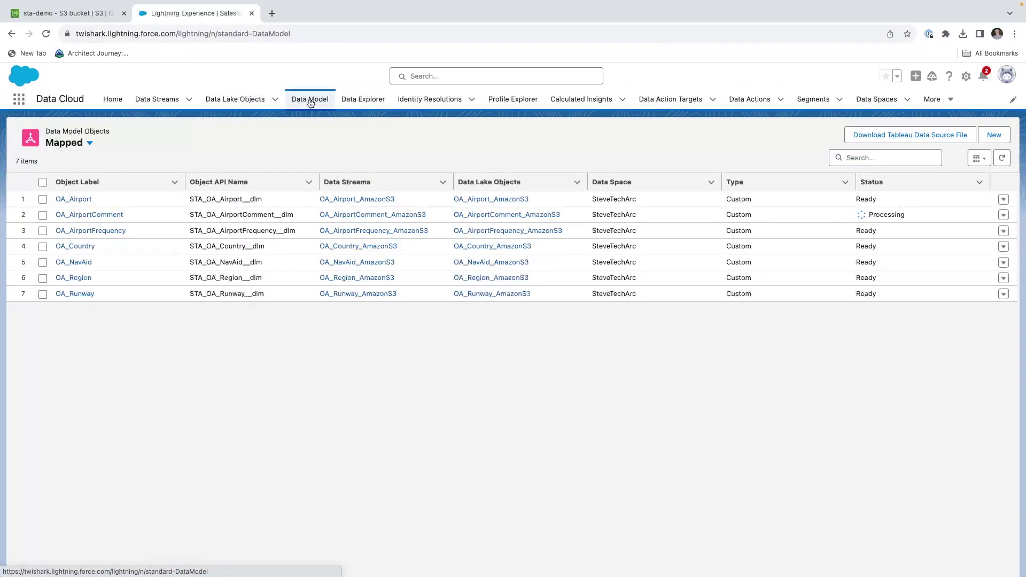
pyautogui.click(85, 200)
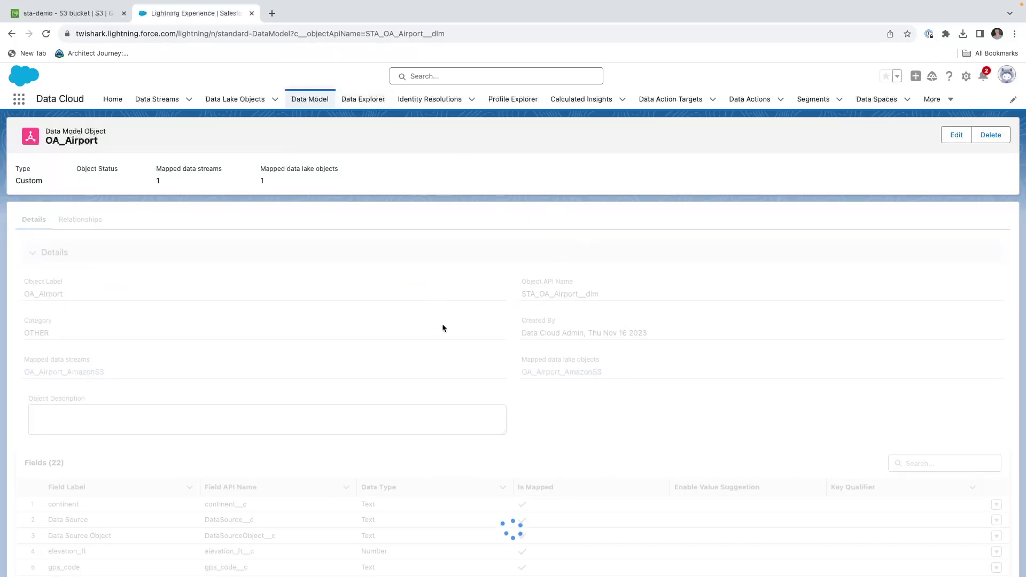
pyautogui.hotkey('ctrl', 'Left')
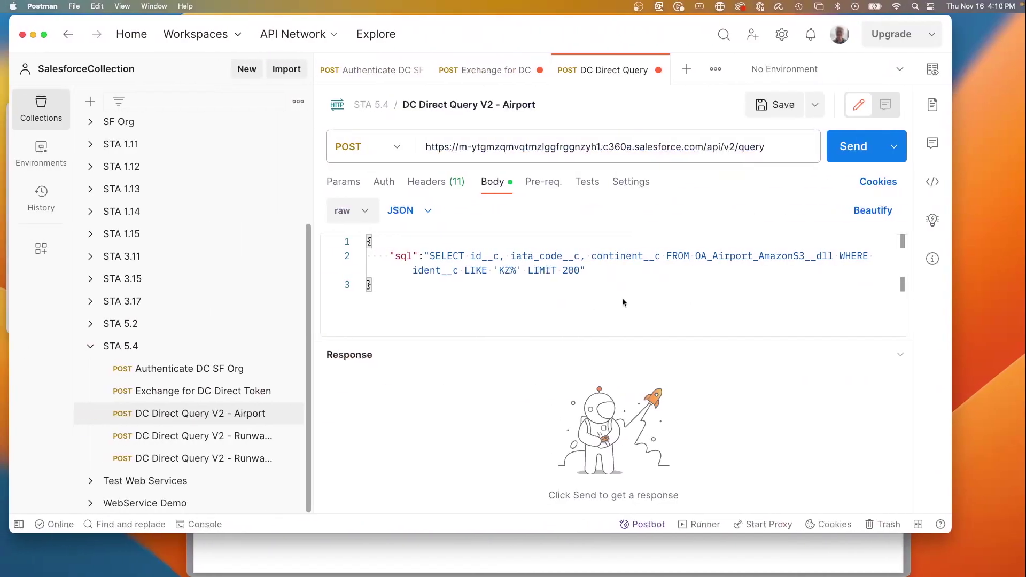
# Send the KZ airport query against OA_Airport_AmazonS3__dll, review the 200 OK rows, and return to Salesforce.
pyautogui.click(755, 276)
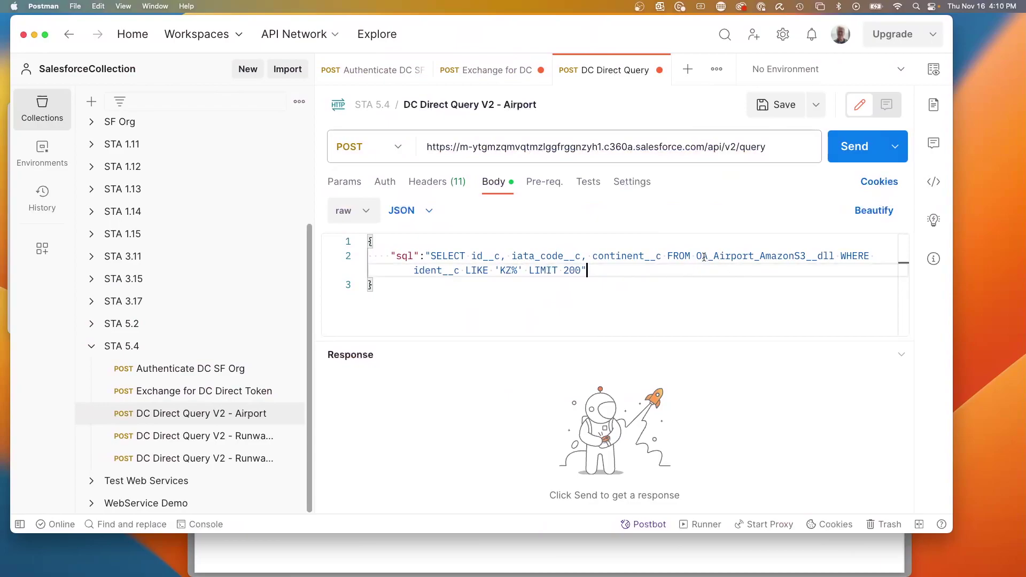
pyautogui.doubleClick(770, 260)
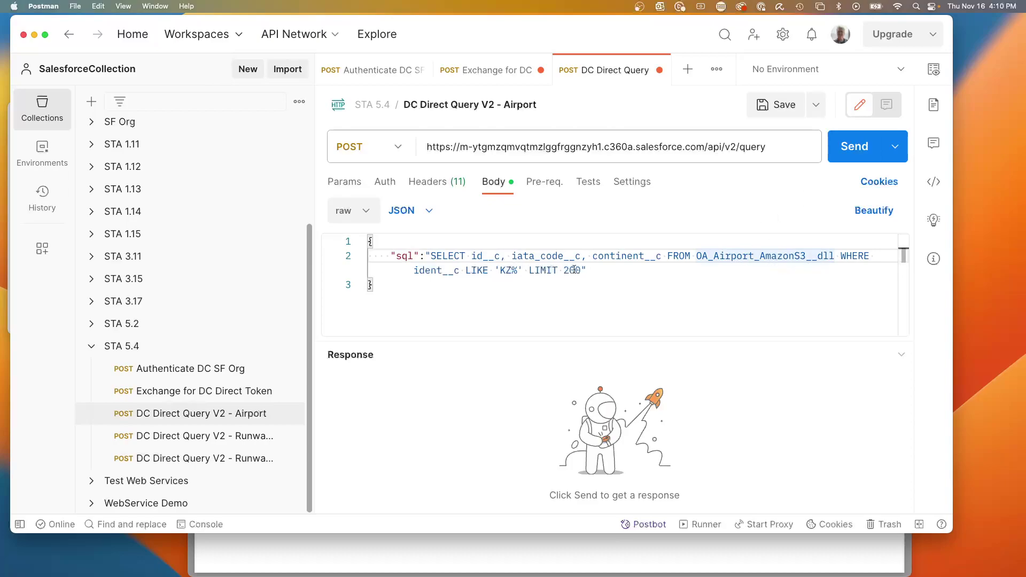
pyautogui.click(518, 272)
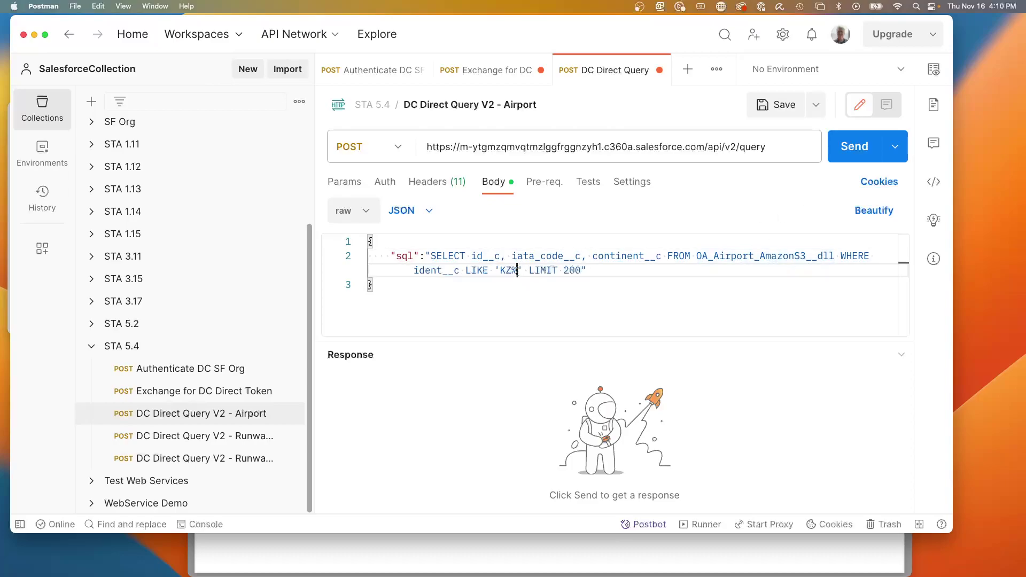
pyautogui.click(846, 149)
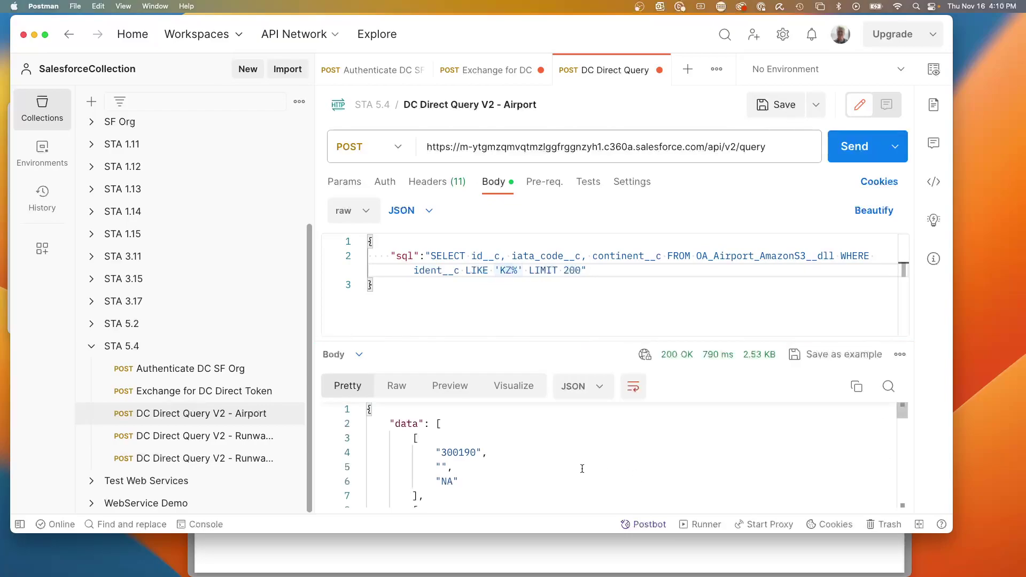
pyautogui.scroll(-10, 582, 469)
pyautogui.scroll(-5, 582, 469)
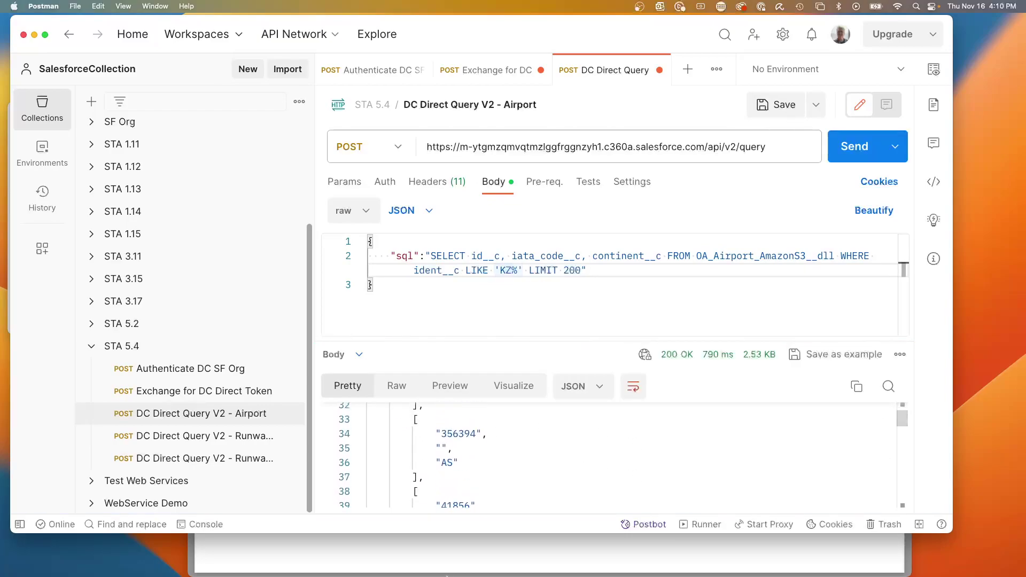
pyautogui.click(382, 565)
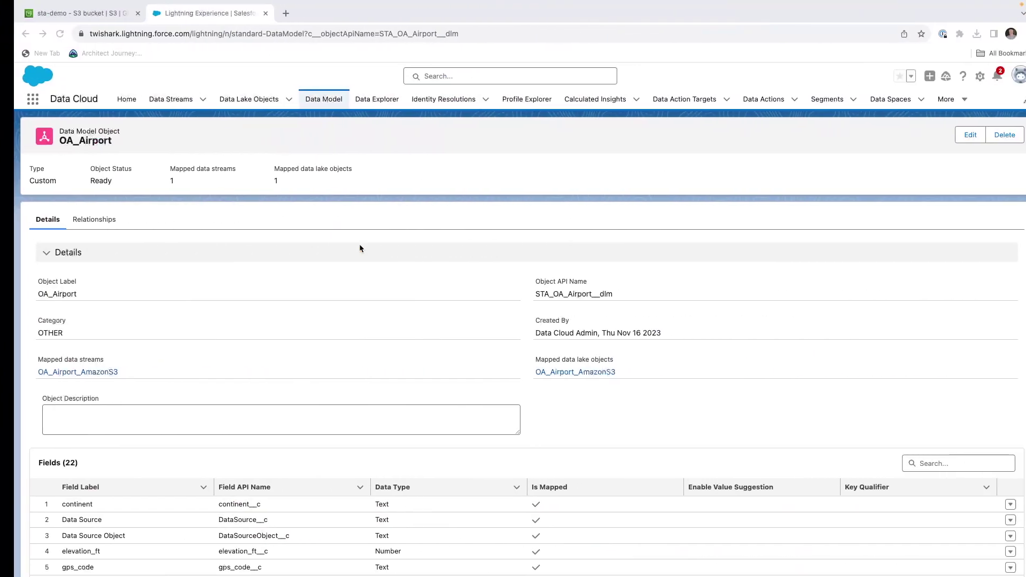
# Copy the API name STA_OA_Airport__dlm and switch back to the Postman desktop.
pyautogui.doubleClick(543, 293)
pyautogui.press('super+c')
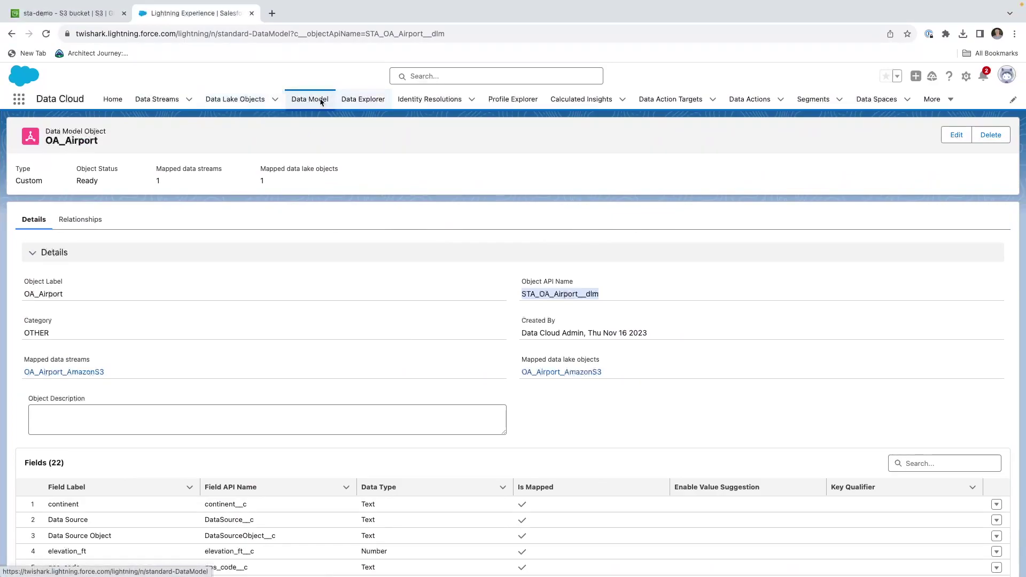
pyautogui.hotkey('ctrl', 'Left')
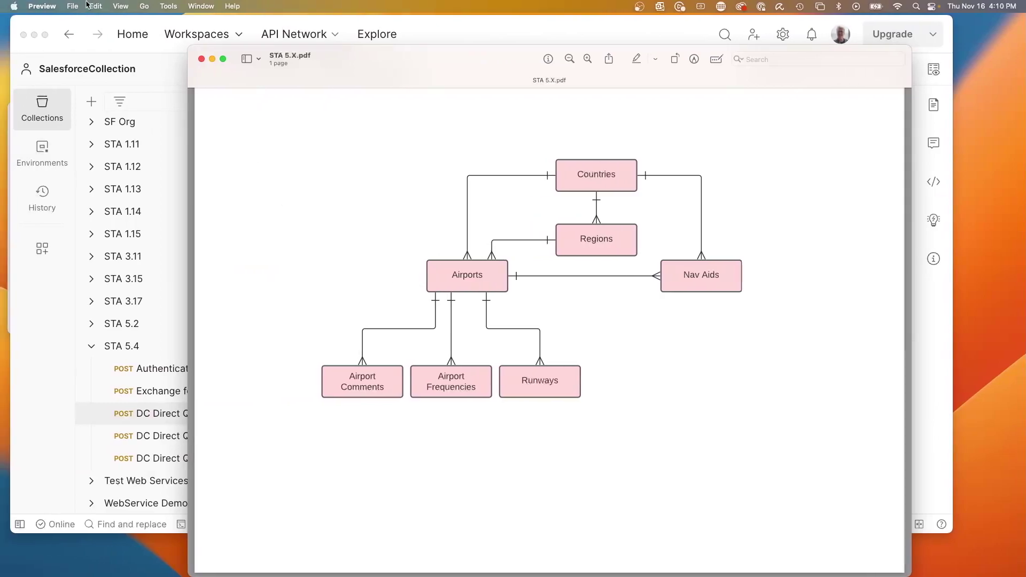
# Replace the query's table name with STA_OA_Airport__dlm and send it.
pyautogui.click(72, 22)
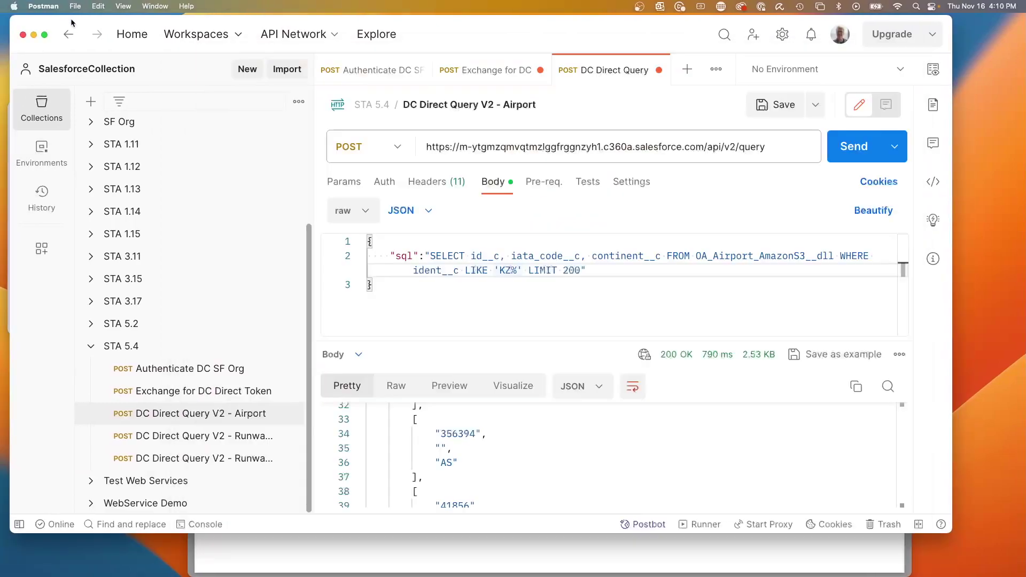
pyautogui.doubleClick(762, 255)
pyautogui.press('super+v')
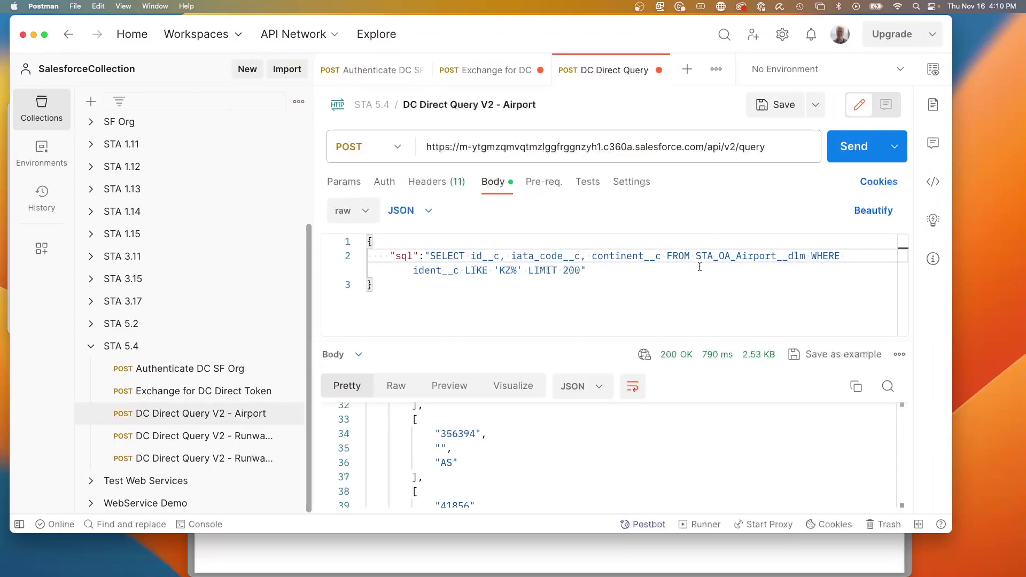
pyautogui.click(849, 151)
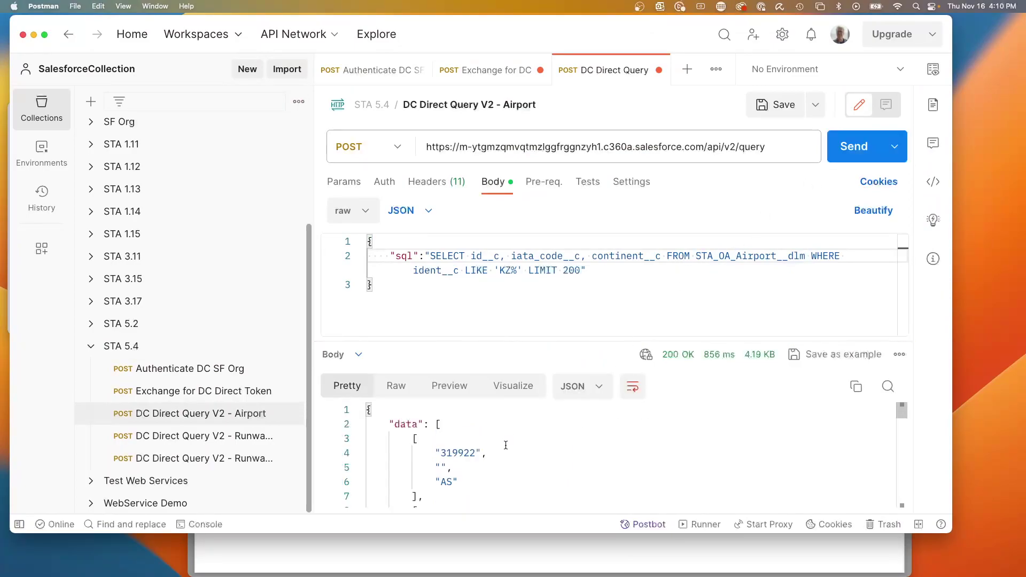
pyautogui.scroll(-2, 506, 446)
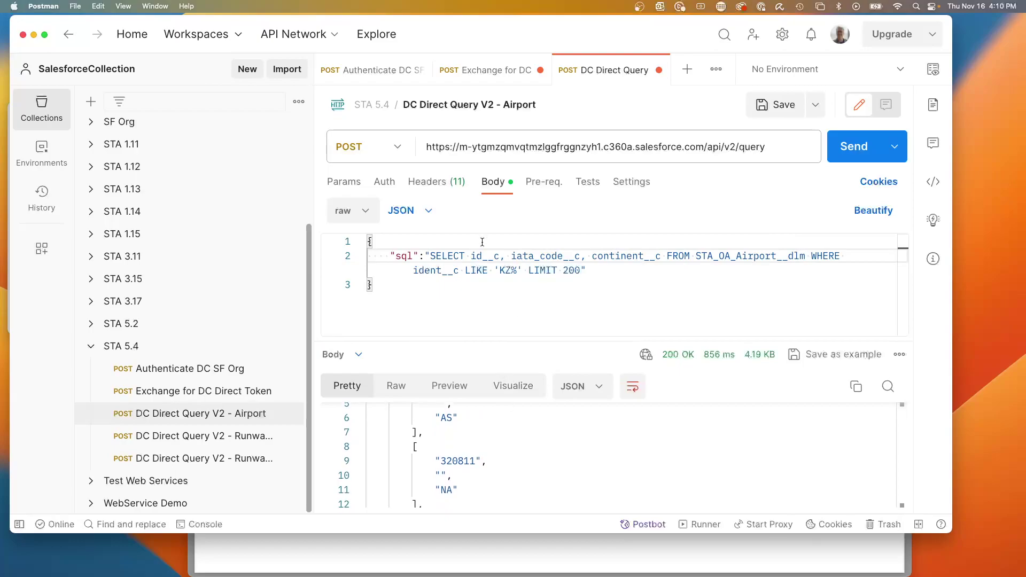
# Change LIMIT 200 to 500 and rerun, checking the rowCount of 161.
pyautogui.click(569, 274)
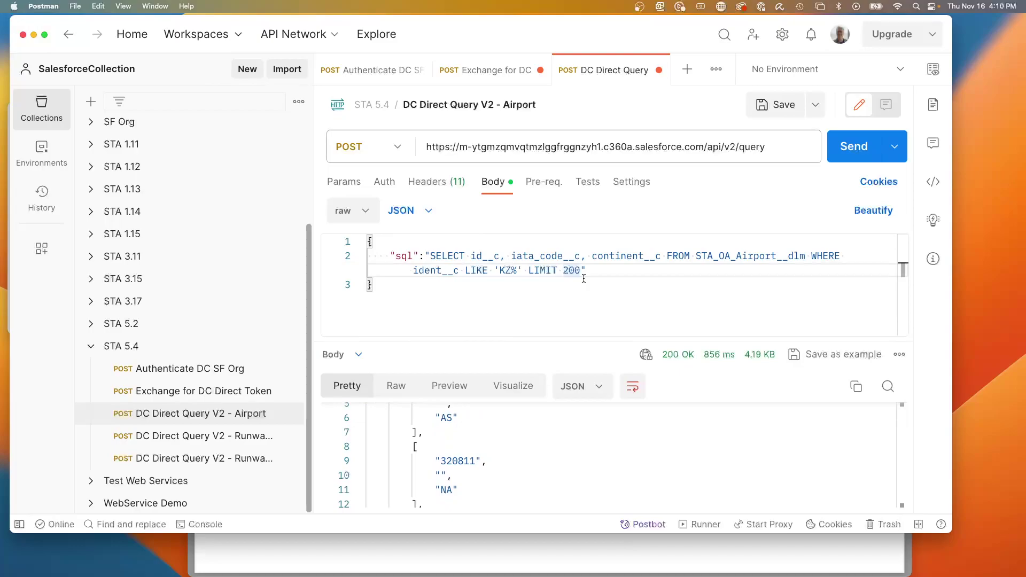
pyautogui.press('BackSpace')
pyautogui.write('5')
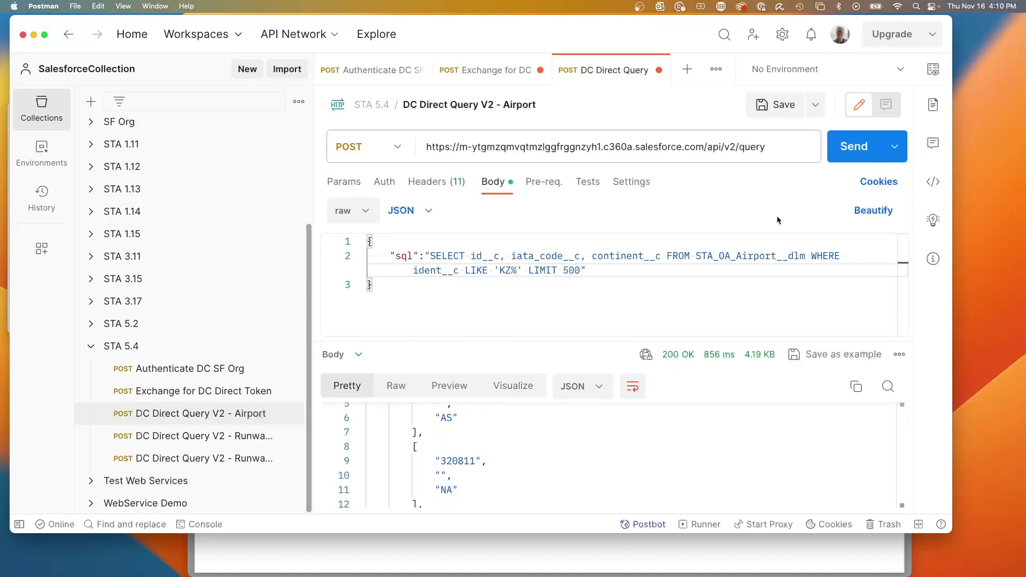
pyautogui.click(850, 148)
pyautogui.scroll(-10, 547, 448)
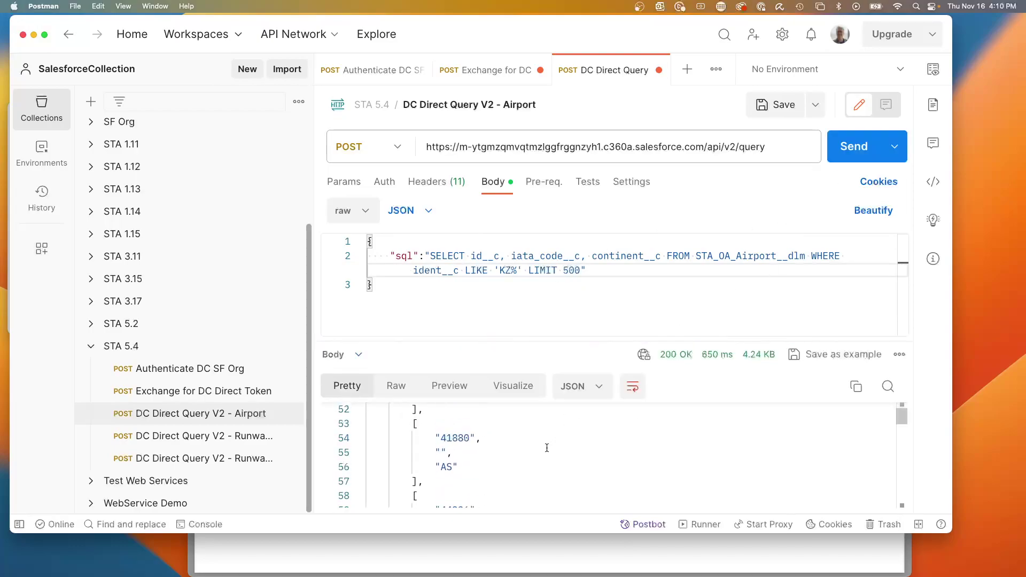
pyautogui.scroll(-20, 546, 448)
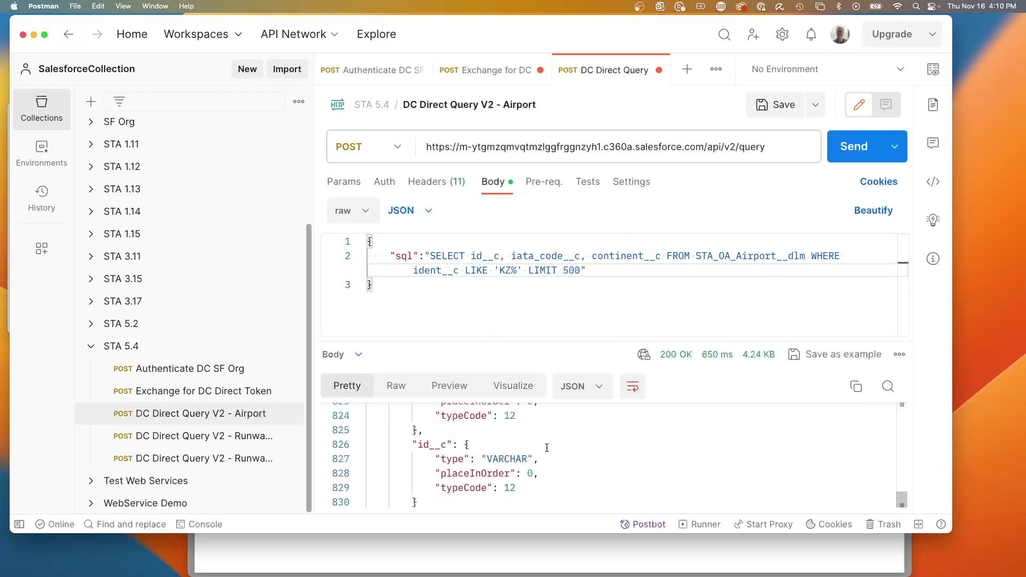
pyautogui.scroll(5, 547, 448)
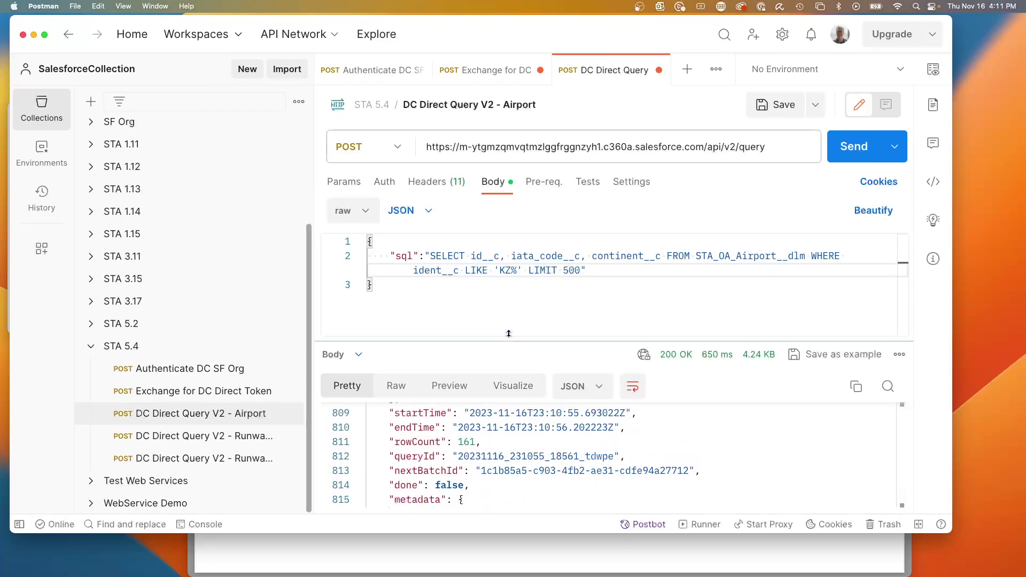
# Open SamplePilots.csv from STA 5.4 > Sample Pilots in Finder so it loads in Numbers.
pyautogui.click(429, 551)
pyautogui.hotkey('ctrl', 'Right')
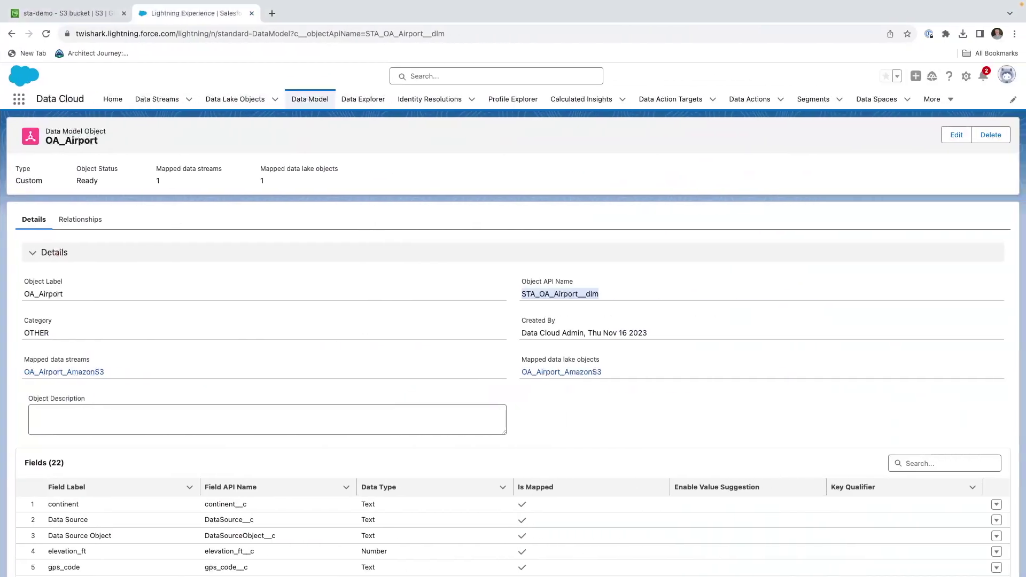
pyautogui.hotkey('ctrl', 'Left')
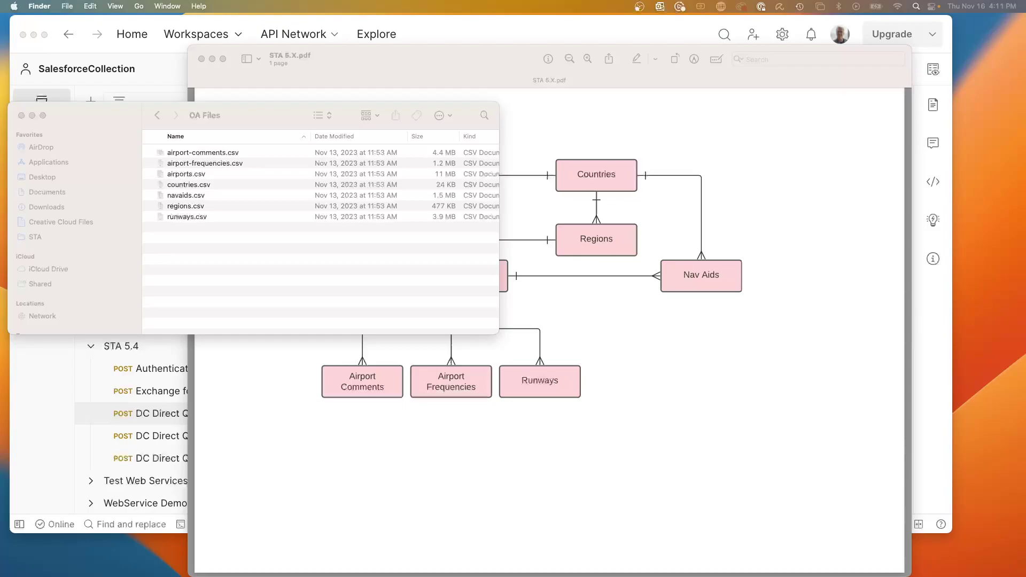
pyautogui.click(157, 115)
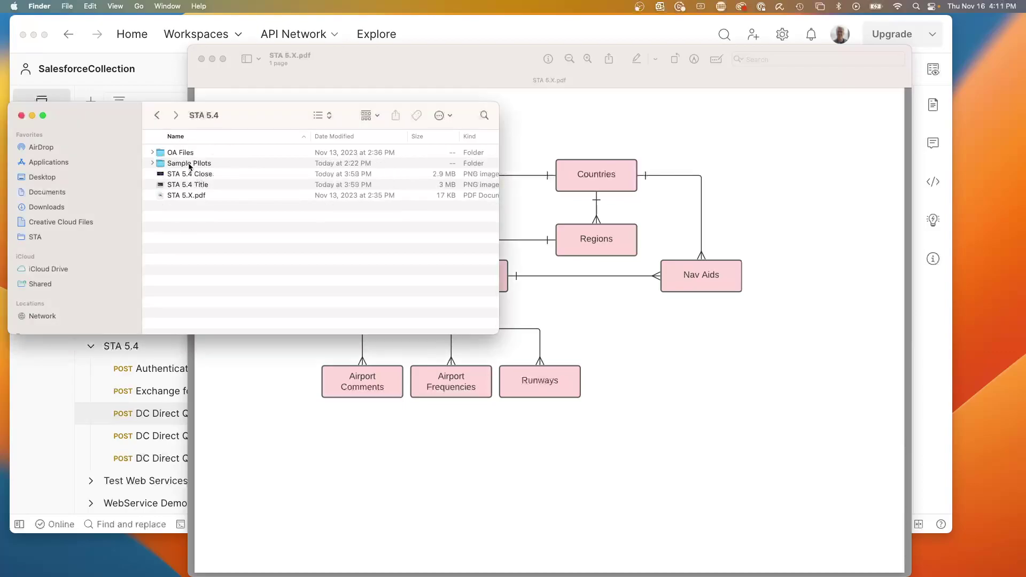
pyautogui.doubleClick(190, 164)
pyautogui.click(185, 164)
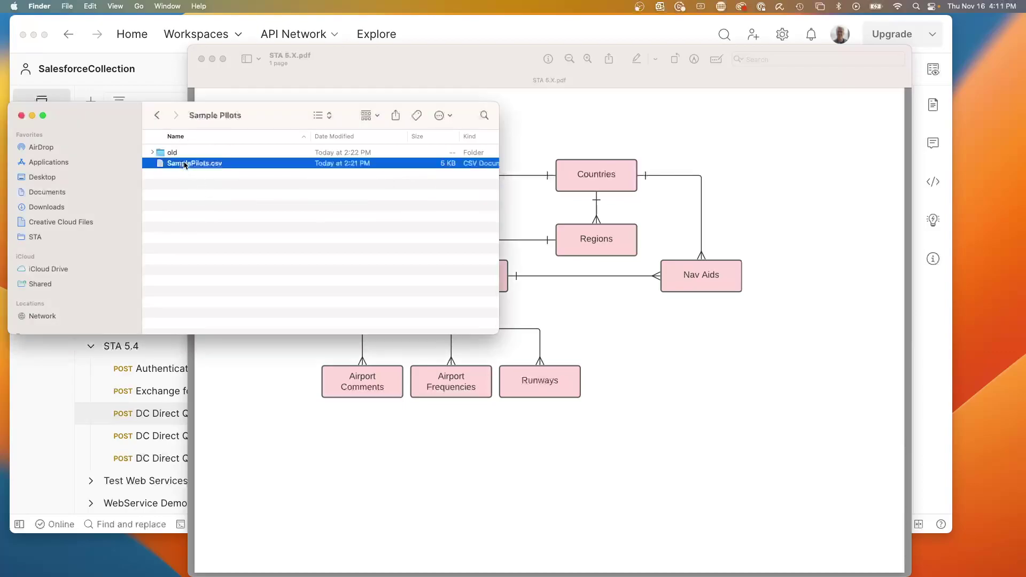
pyautogui.doubleClick(185, 164)
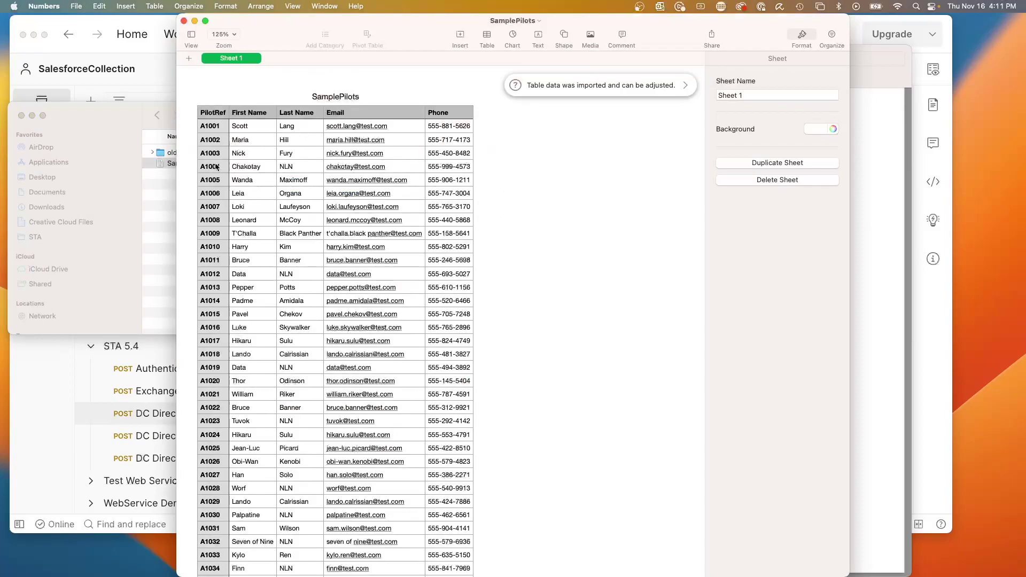
pyautogui.scroll(-3, 217, 167)
pyautogui.scroll(4, 235, 142)
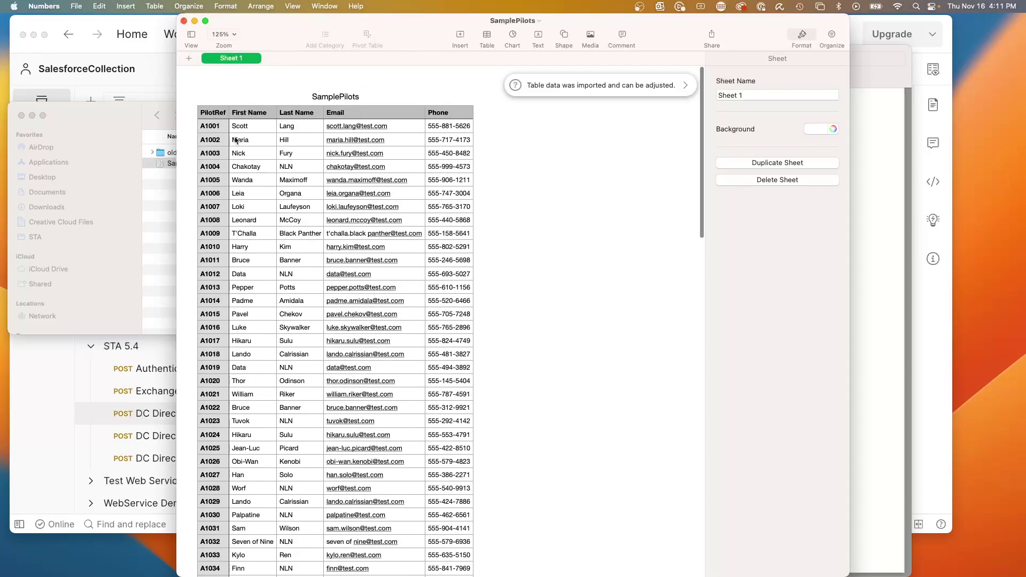
pyautogui.scroll(-1, 537, 299)
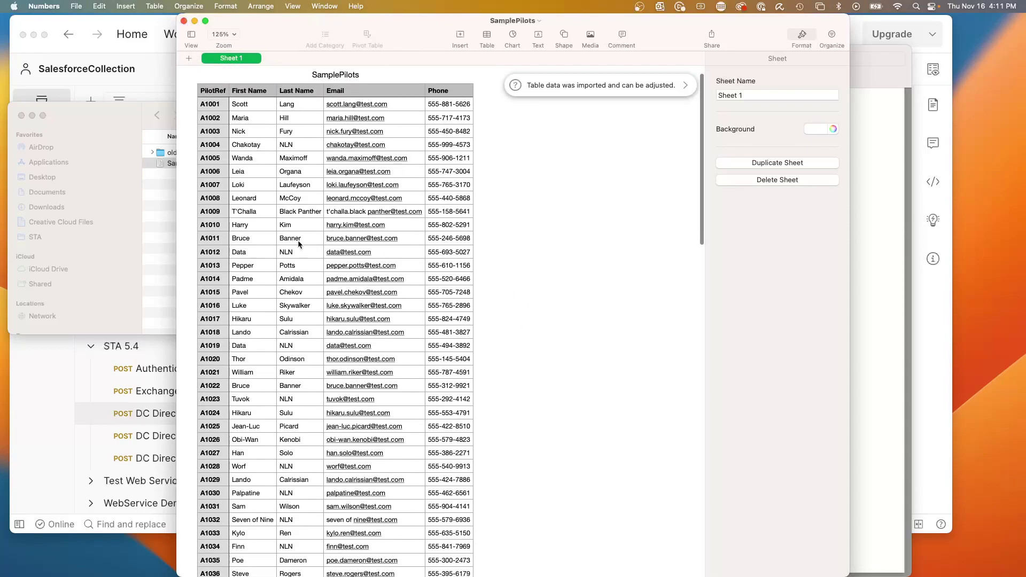
pyautogui.scroll(-15, 249, 274)
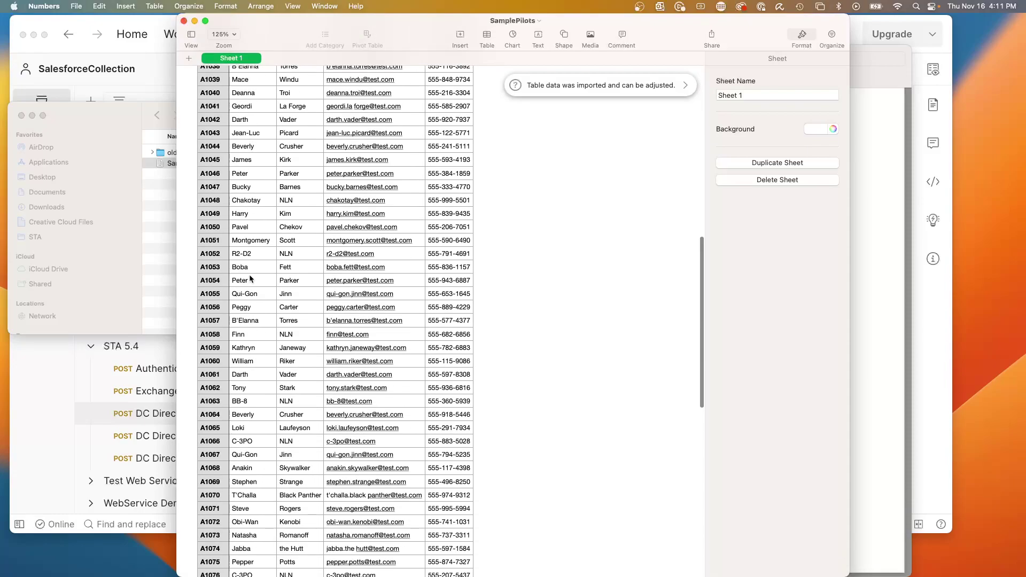
pyautogui.scroll(-5, 250, 278)
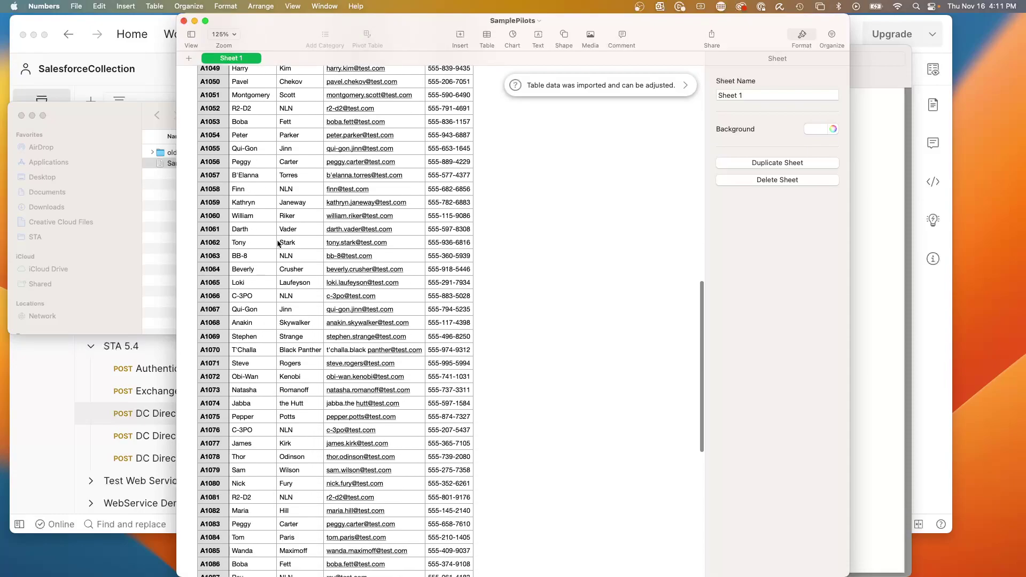
pyautogui.scroll(-4, 240, 236)
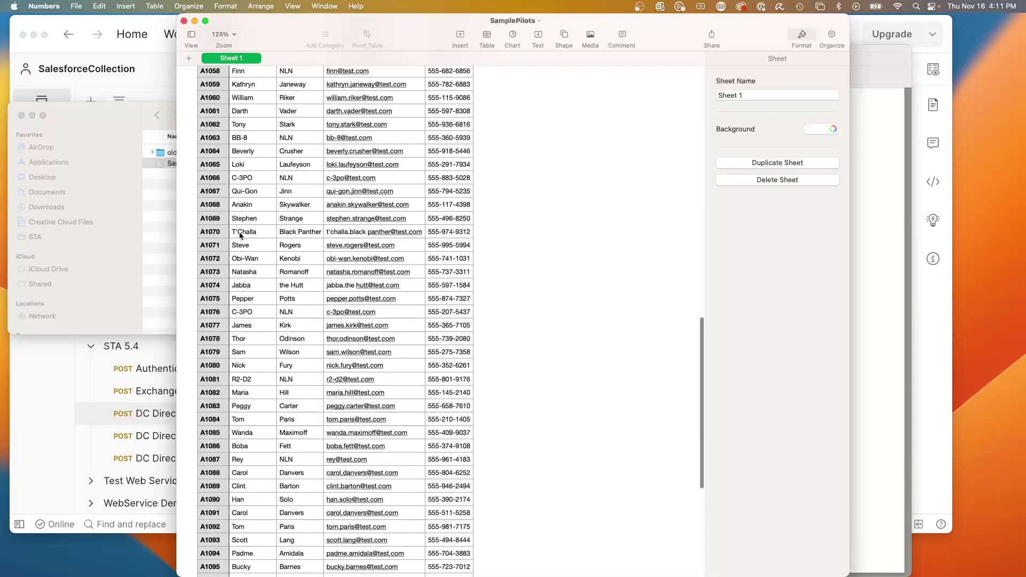
pyautogui.scroll(-1, 265, 362)
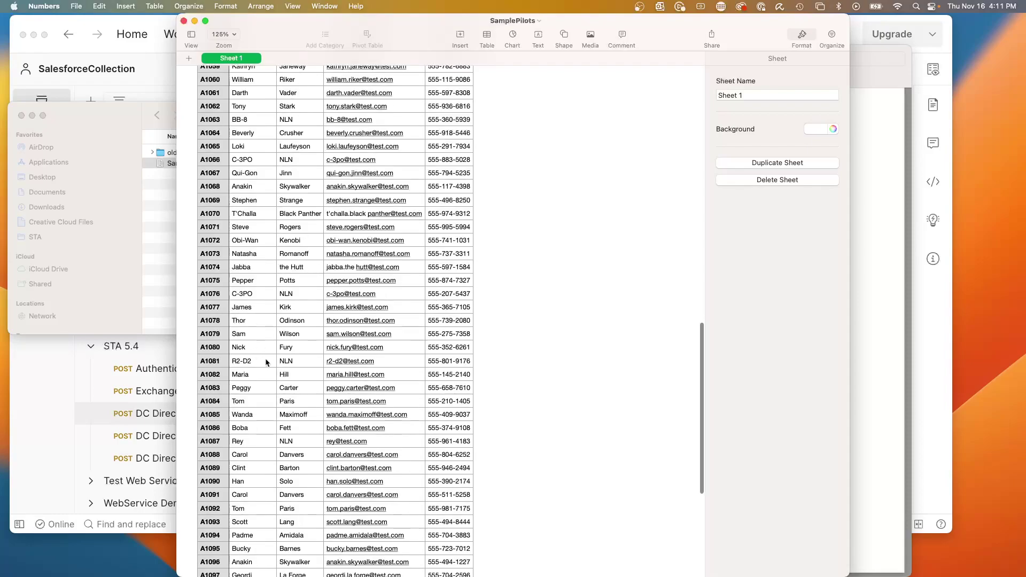
pyautogui.scroll(-3, 266, 362)
pyautogui.scroll(15, 323, 163)
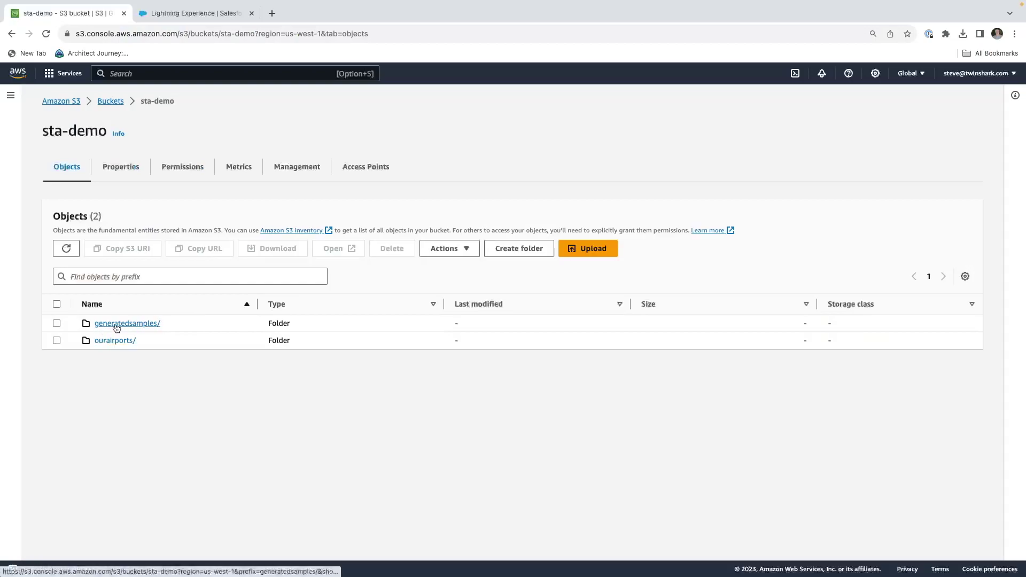
# Open sta-demo's generatedsamples/ folder to find SamplePilots.csv, then return to the Salesforce tab.
pyautogui.click(116, 324)
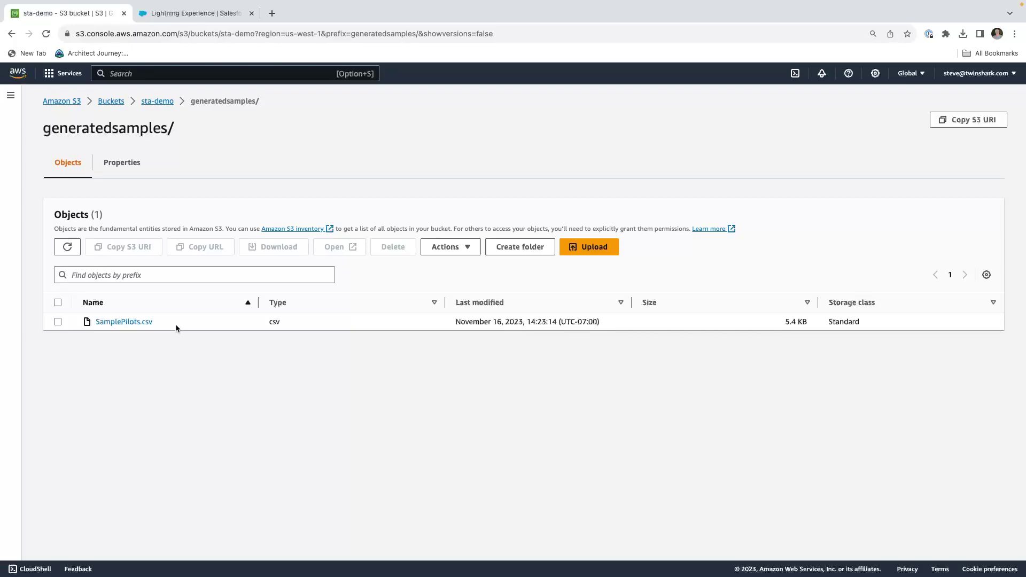
pyautogui.click(182, 14)
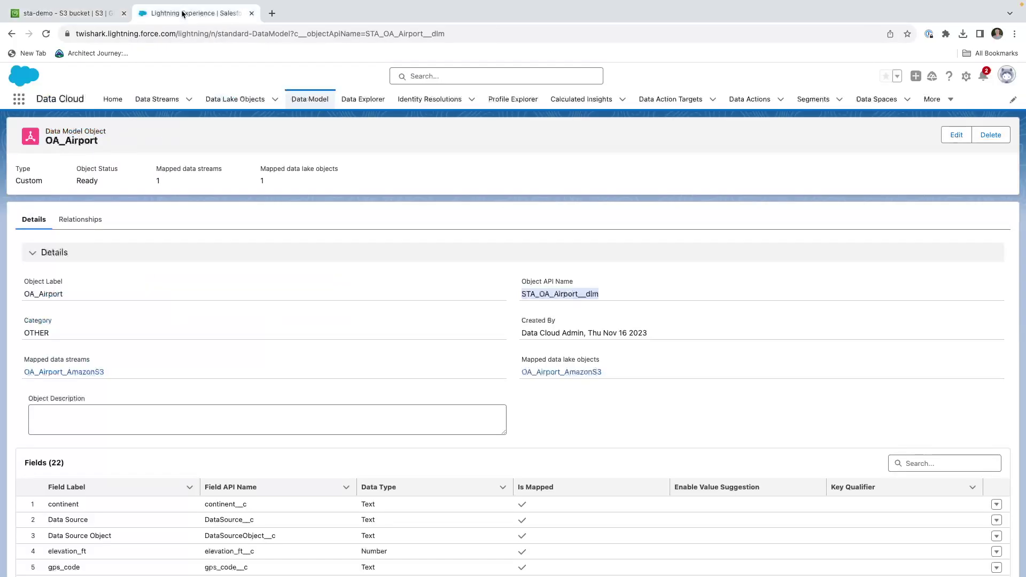
# Create a new Amazon S3 data stream for sta-demo's generatedsamples/SamplePilots.csv with source Generated.
pyautogui.click(156, 99)
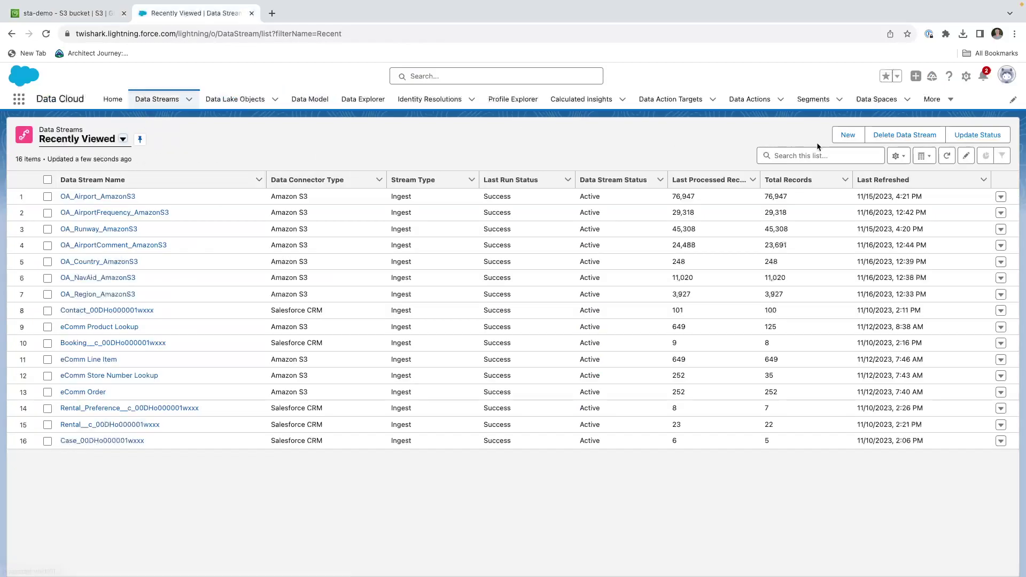
pyautogui.click(849, 135)
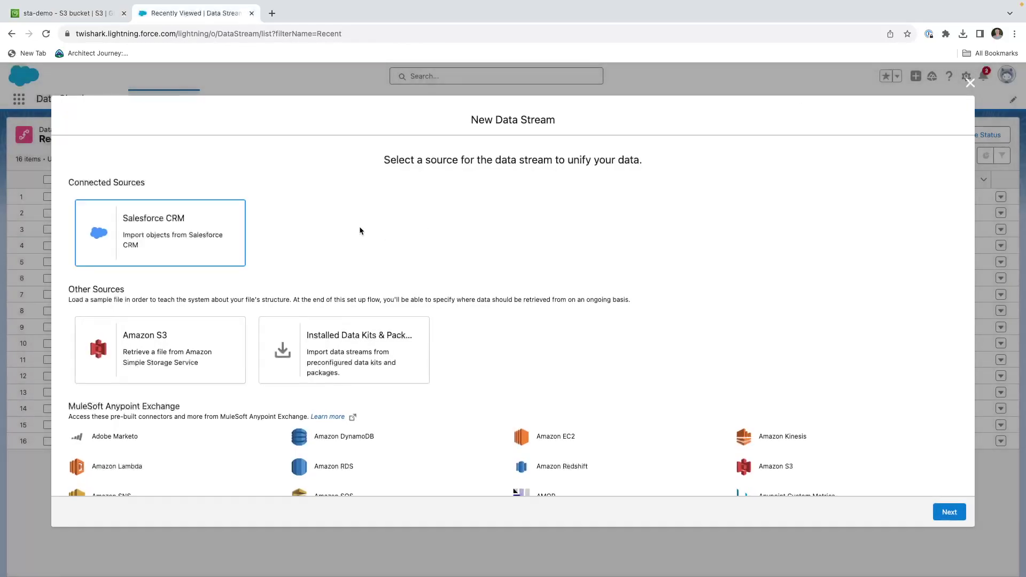
pyautogui.scroll(-1, 163, 278)
pyautogui.click(164, 279)
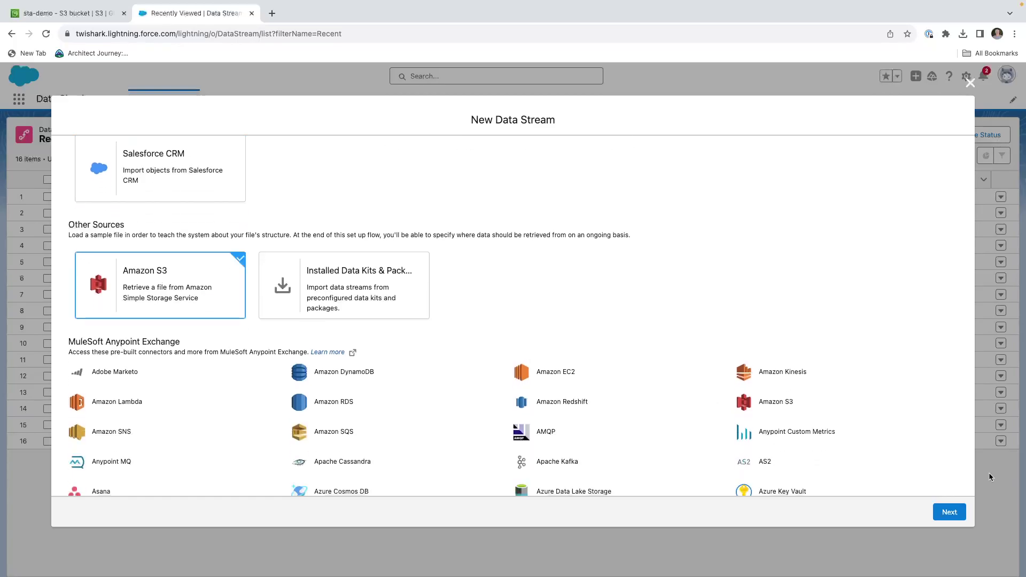
pyautogui.click(948, 508)
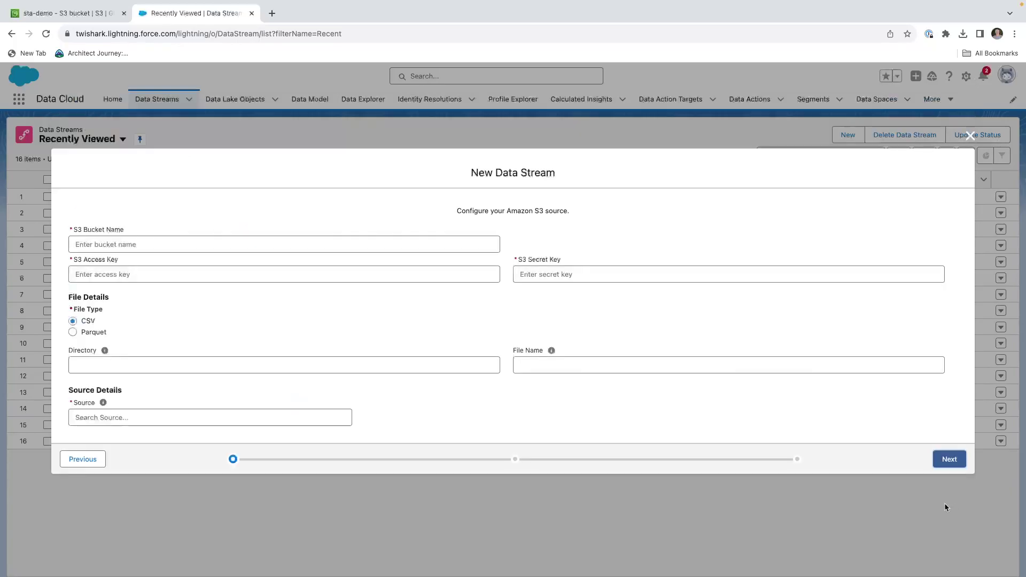
pyautogui.click(115, 249)
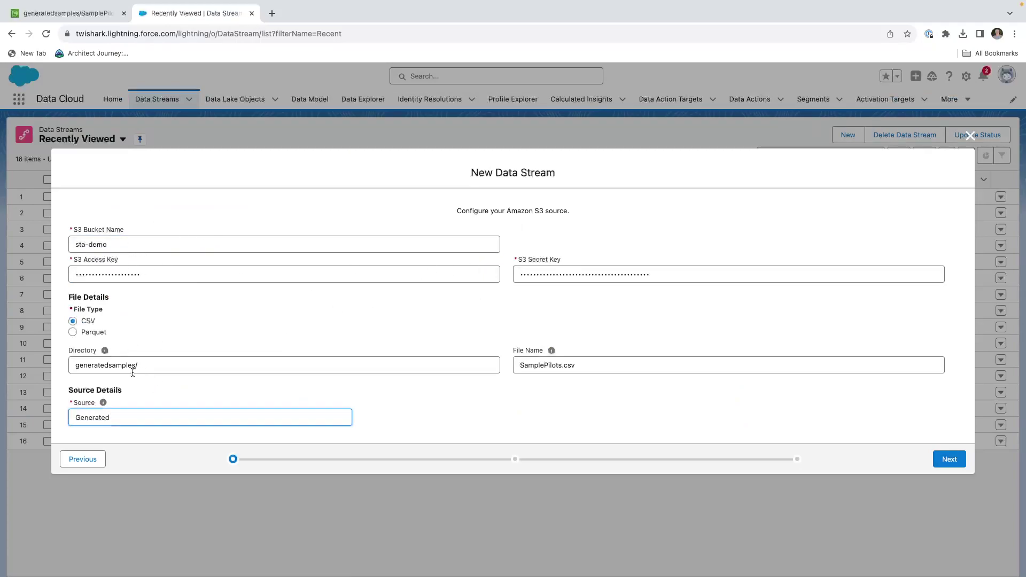
pyautogui.click(952, 460)
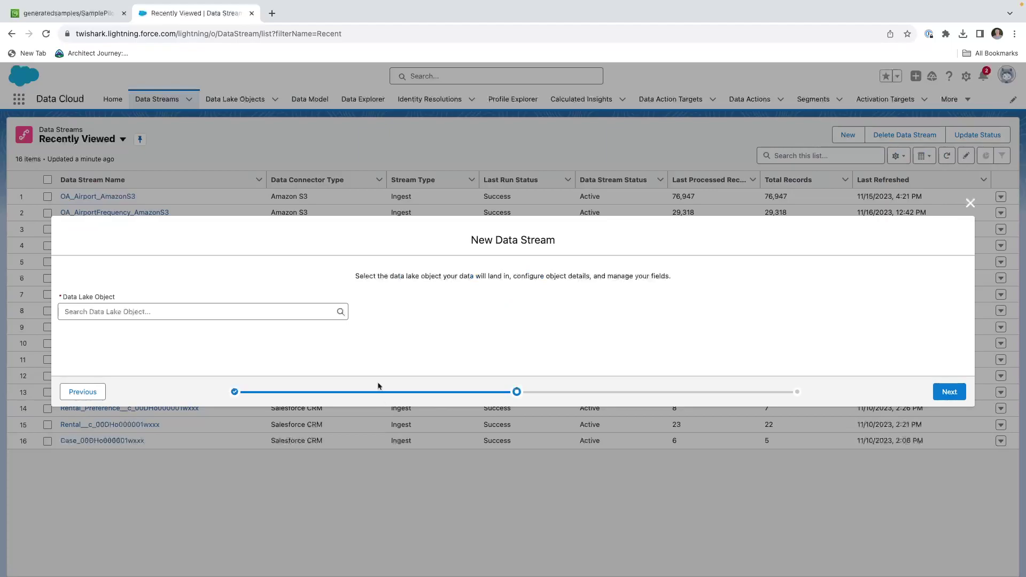
# Create a new Profile data lake object labelled GEN_Pilot_AmazonS3.
pyautogui.click(113, 312)
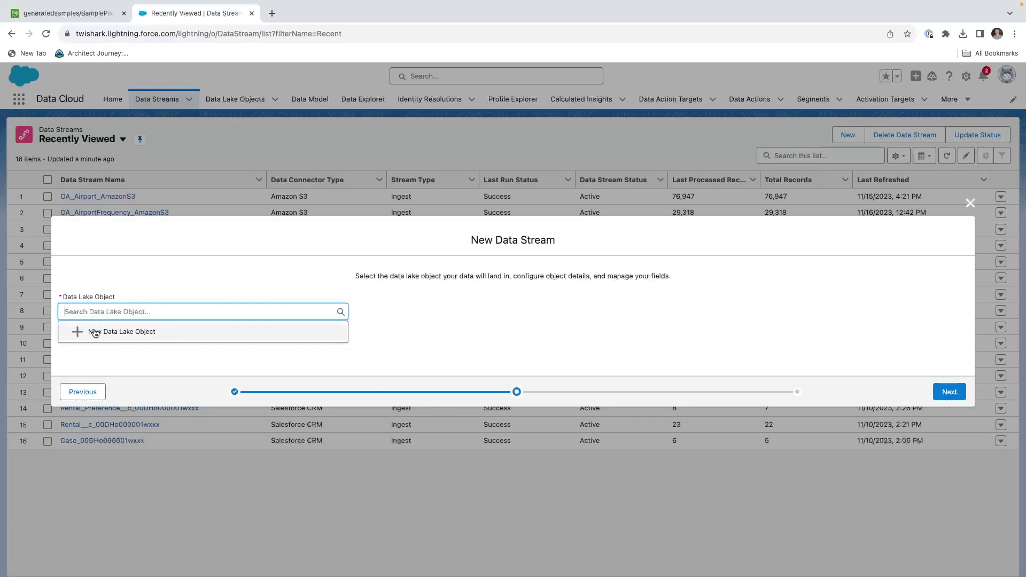
pyautogui.click(94, 332)
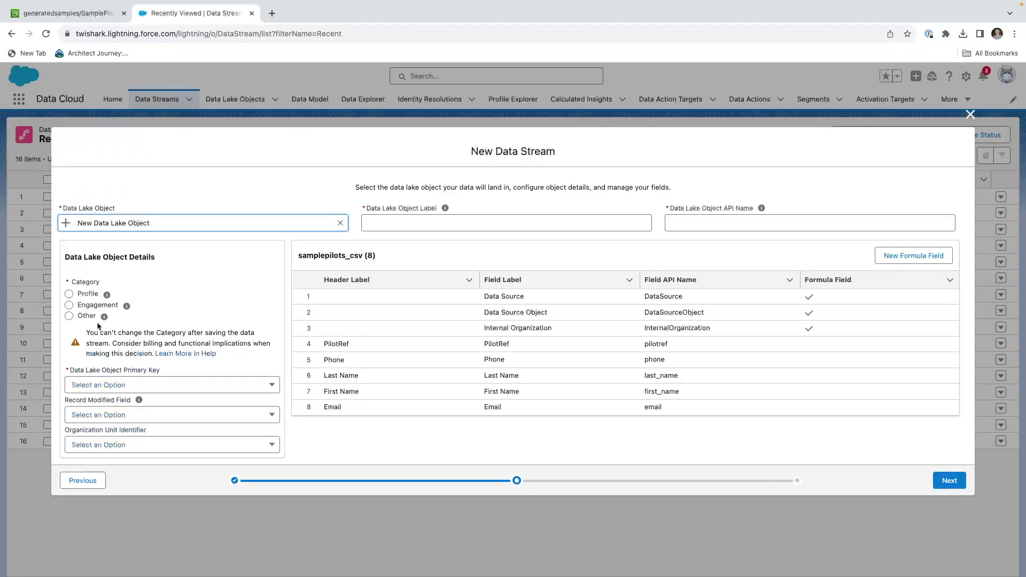
pyautogui.click(91, 295)
pyautogui.moveTo(105, 297)
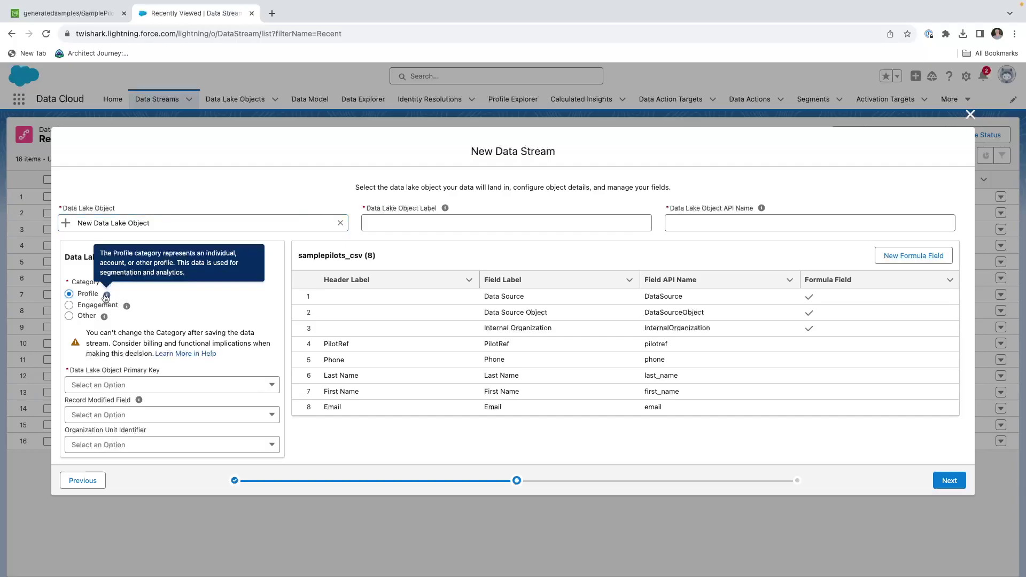
pyautogui.click(408, 220)
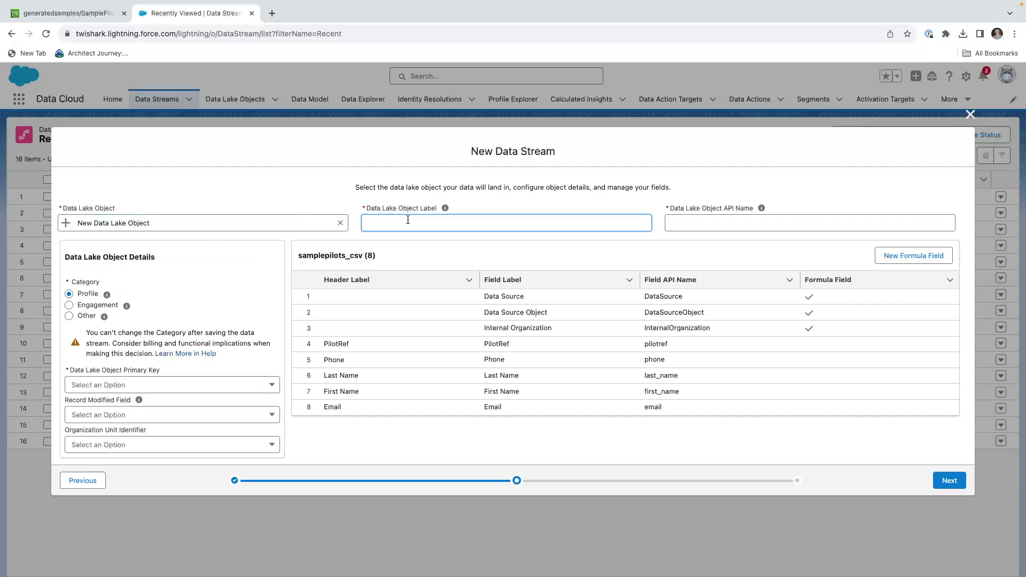
pyautogui.write('GEN_Pilot_AmazonS3')
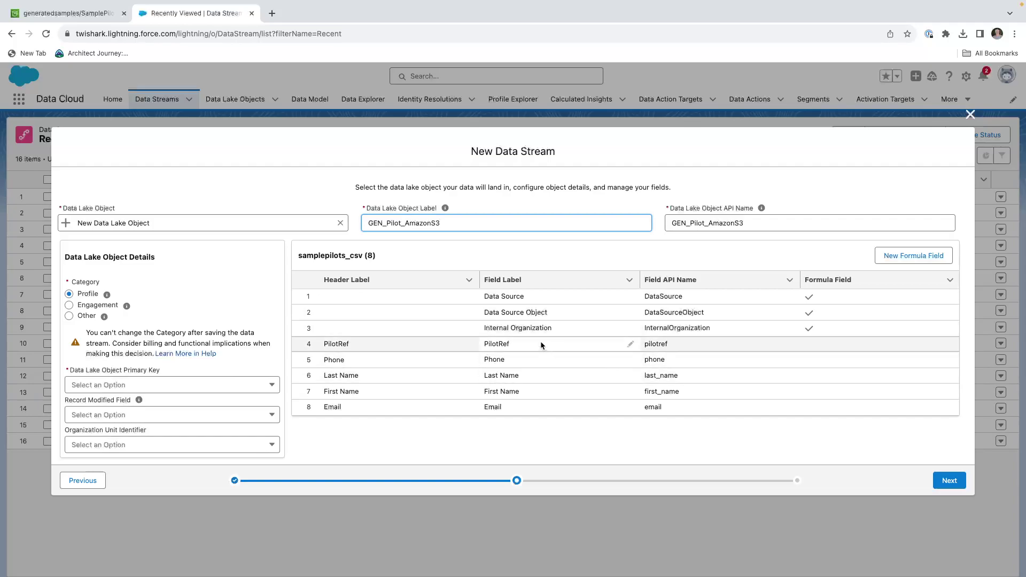
pyautogui.hscroll(4, 540, 341)
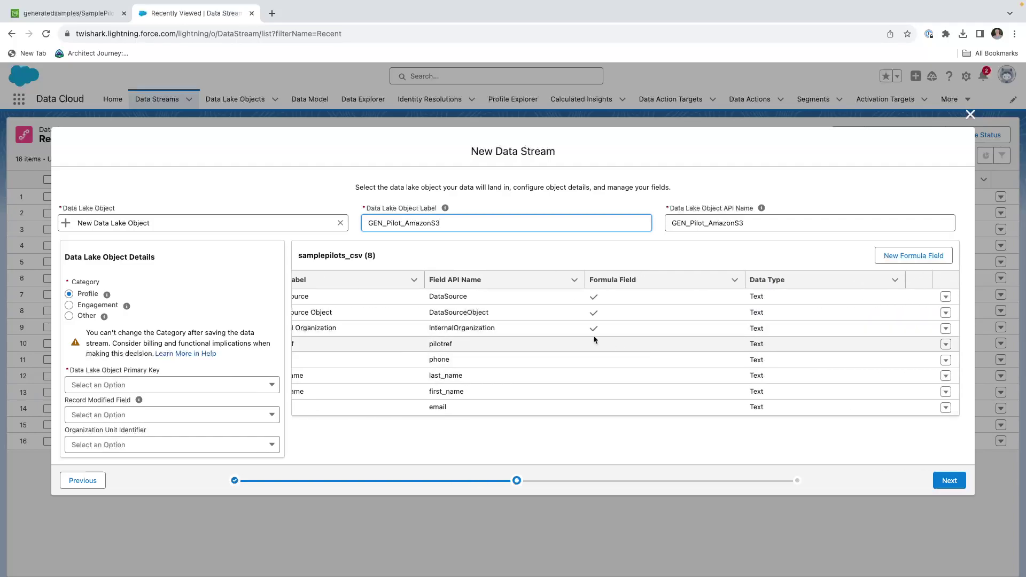
pyautogui.hscroll(-4, 598, 335)
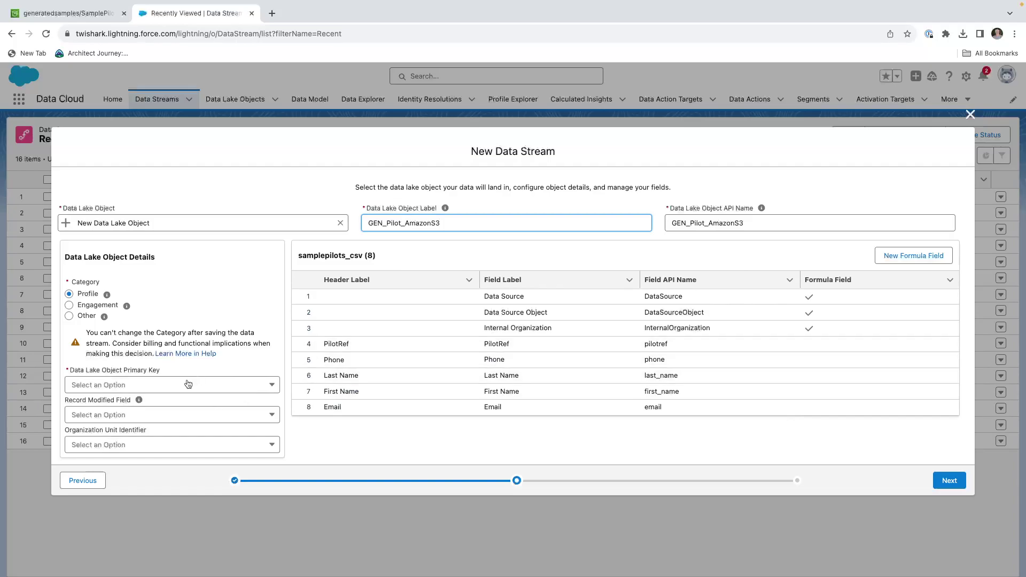
# Set PilotRef as the primary key and continue to the final stream settings.
pyautogui.click(97, 388)
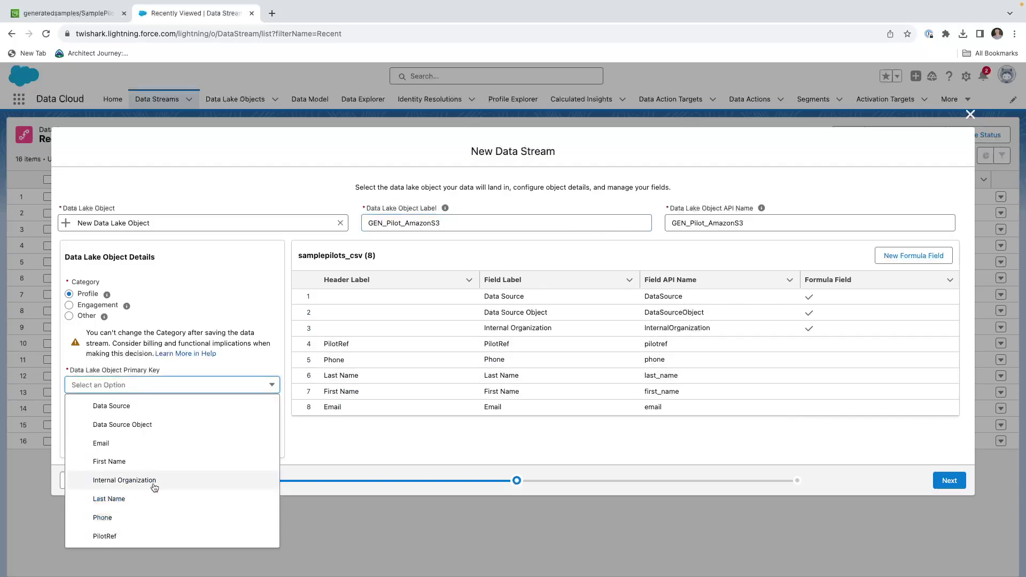
pyautogui.click(113, 537)
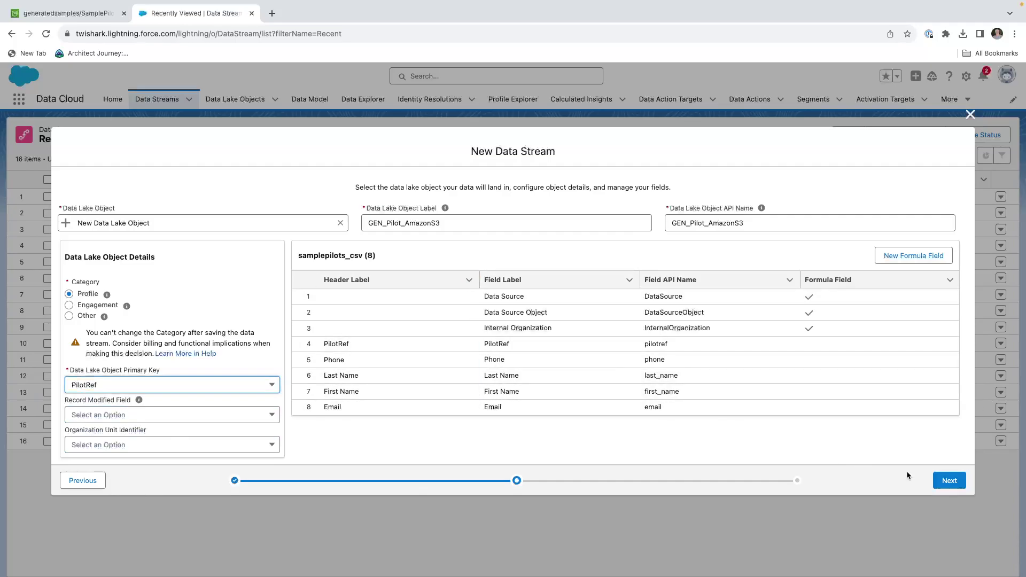
pyautogui.click(948, 481)
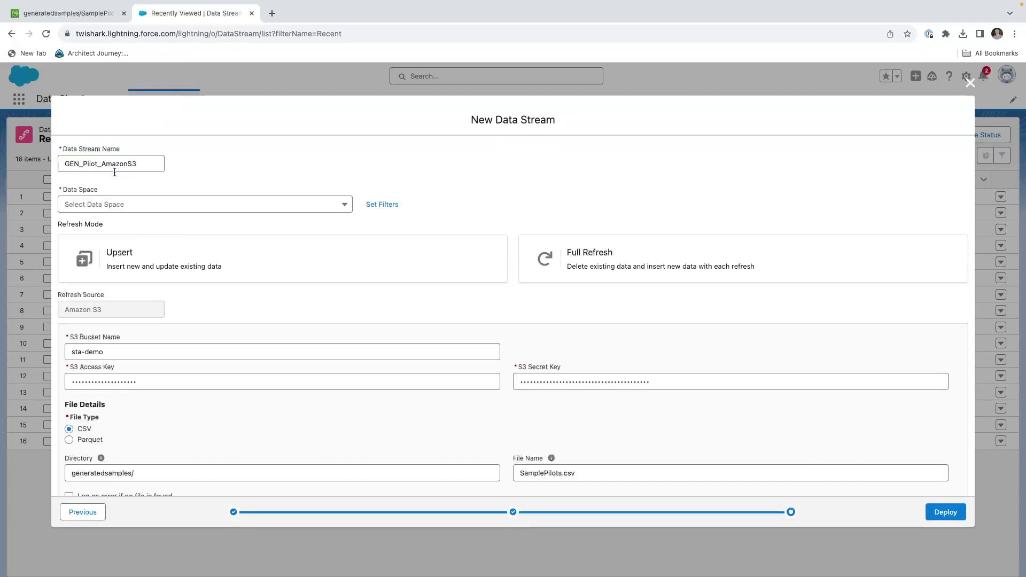
# Deploy the stream to the non-default data space with Upsert mode and Frequency None.
pyautogui.click(91, 204)
pyautogui.click(97, 241)
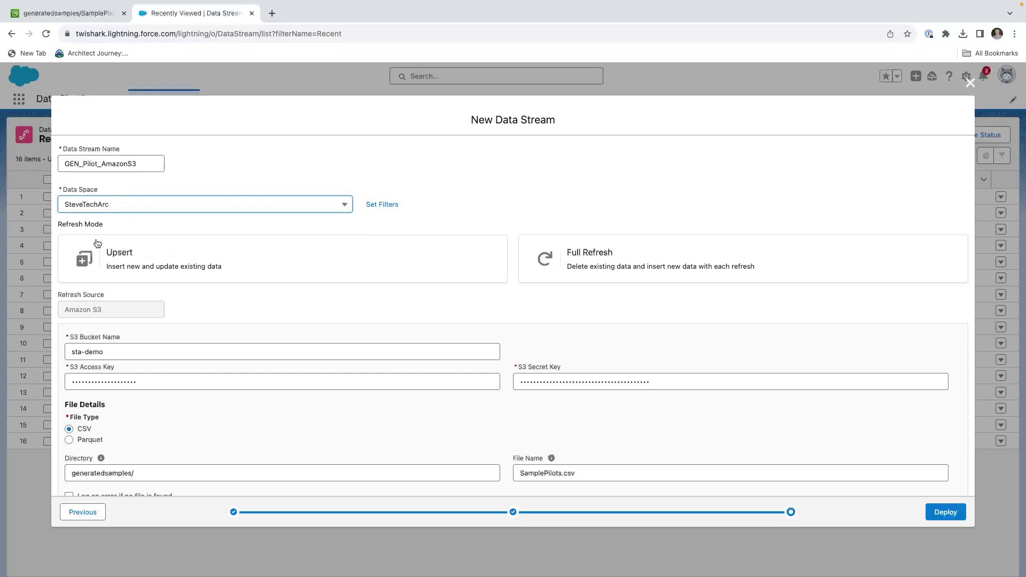
pyautogui.click(101, 254)
pyautogui.scroll(-2, 155, 283)
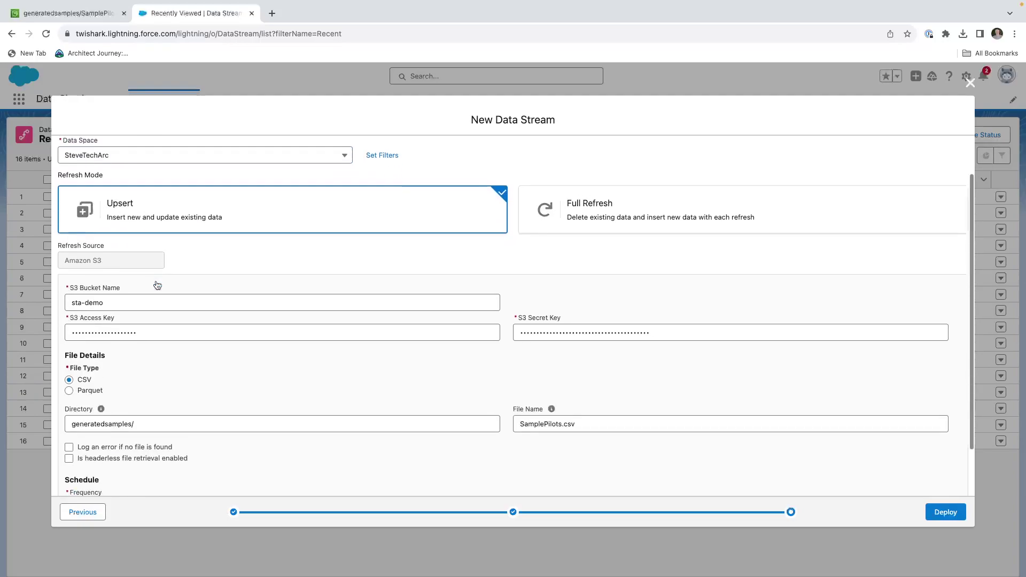
pyautogui.scroll(-2, 157, 285)
pyautogui.click(85, 453)
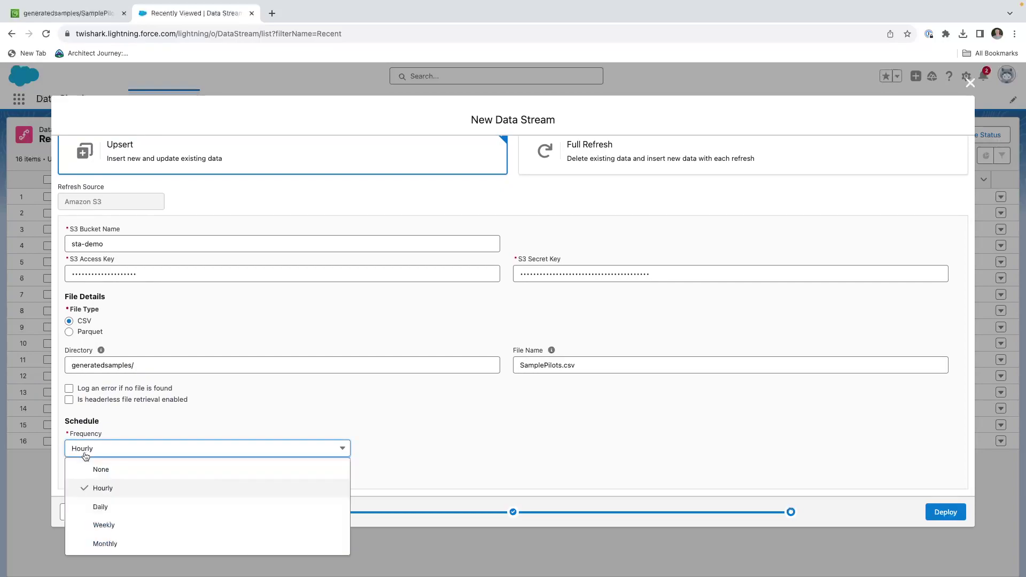
pyautogui.click(126, 470)
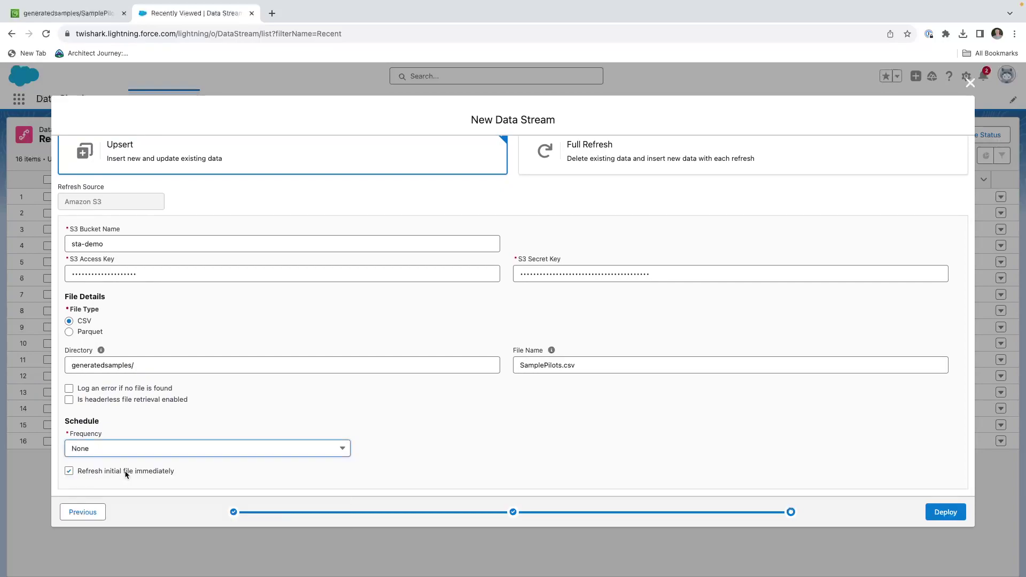
pyautogui.click(946, 512)
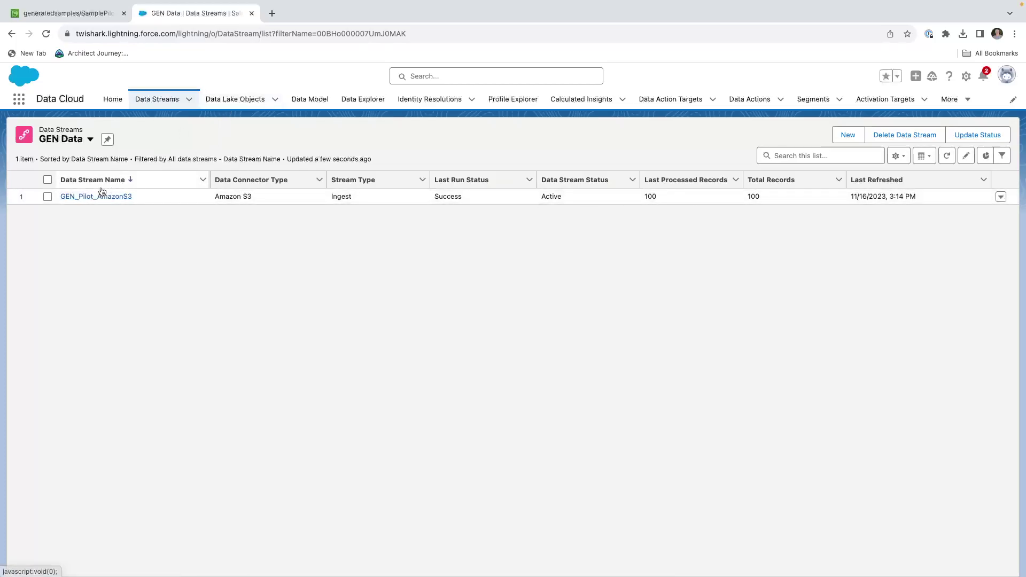
# Open GEN_Pilot_AmazonS3 from the GEN Data list view of Data Lake Objects and dismiss the popup.
pyautogui.click(233, 96)
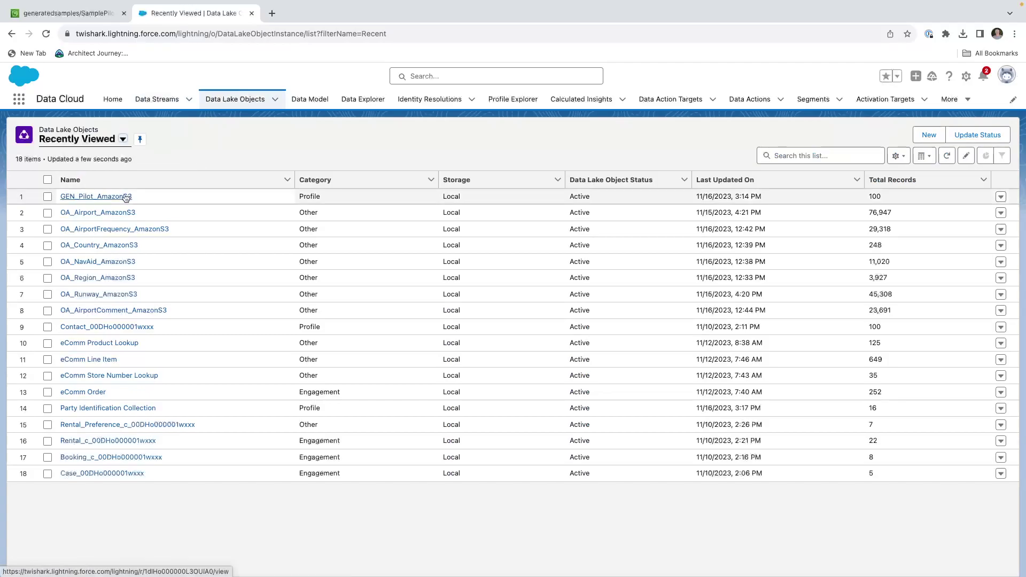
pyautogui.click(80, 140)
pyautogui.click(72, 195)
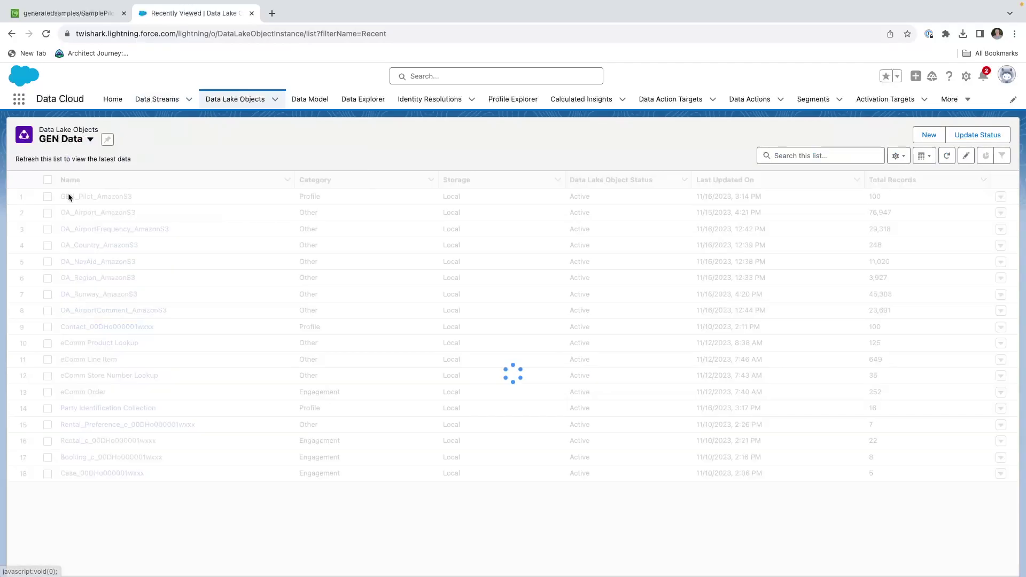
pyautogui.click(93, 196)
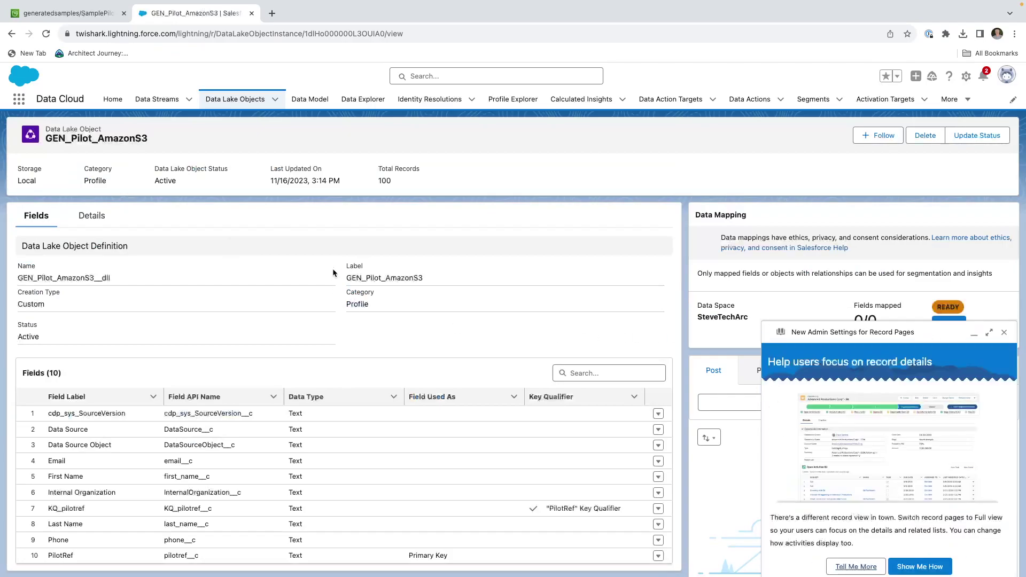
pyautogui.click(1004, 333)
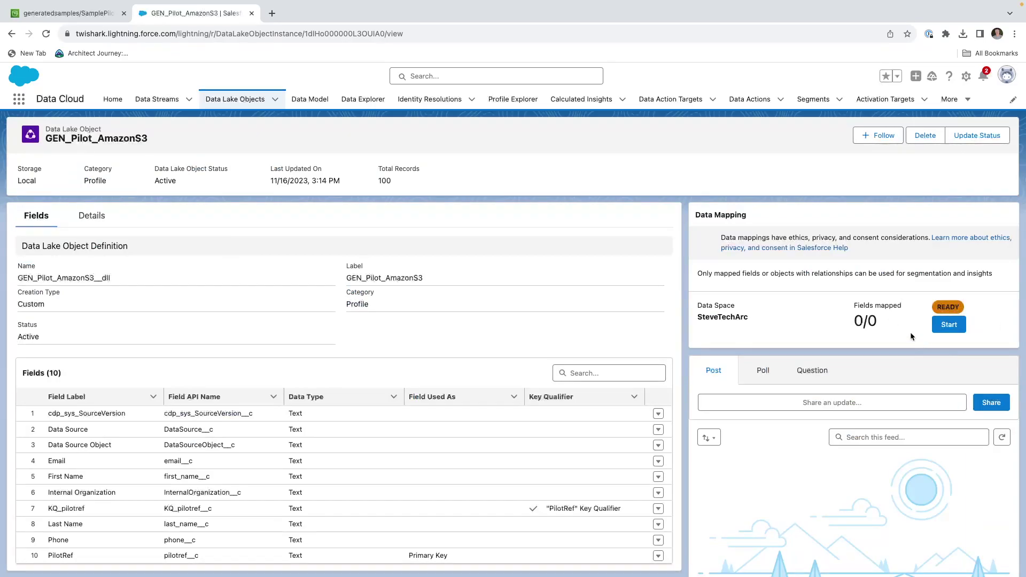
# Start the data mapping and browse the data model object picker down to Individual.
pyautogui.click(950, 326)
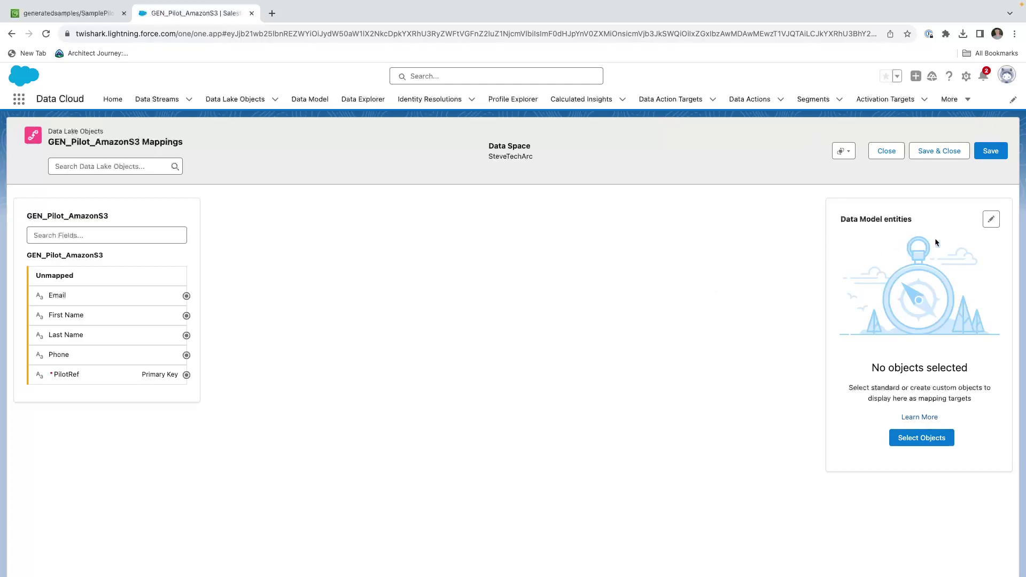
pyautogui.click(922, 439)
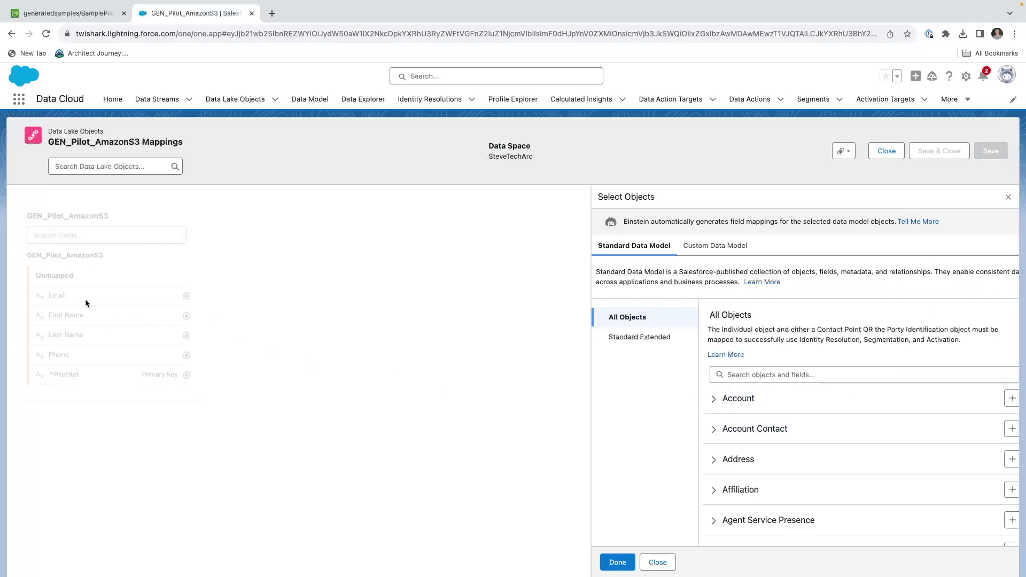
pyautogui.scroll(-2, 769, 386)
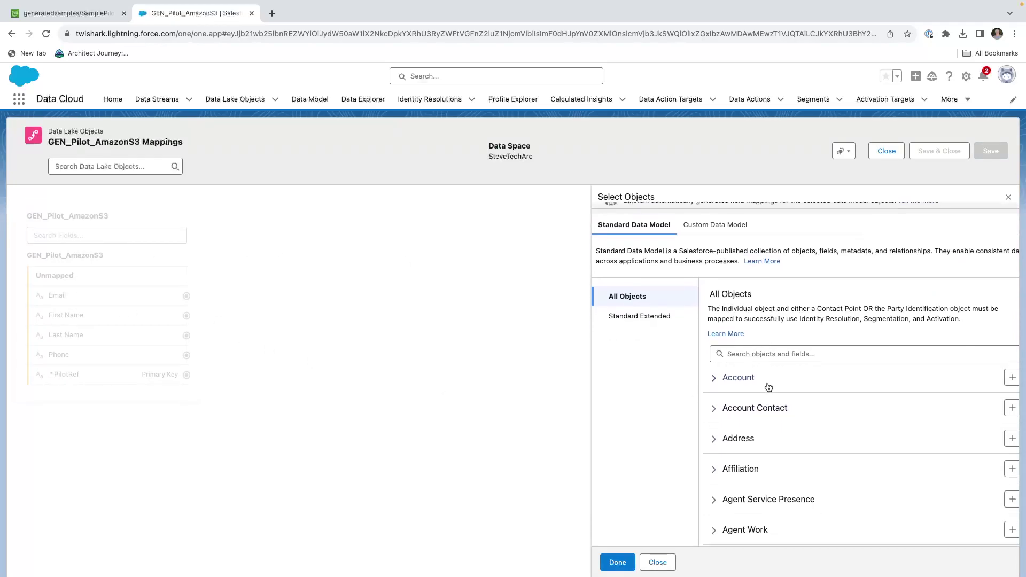
pyautogui.scroll(-10, 769, 386)
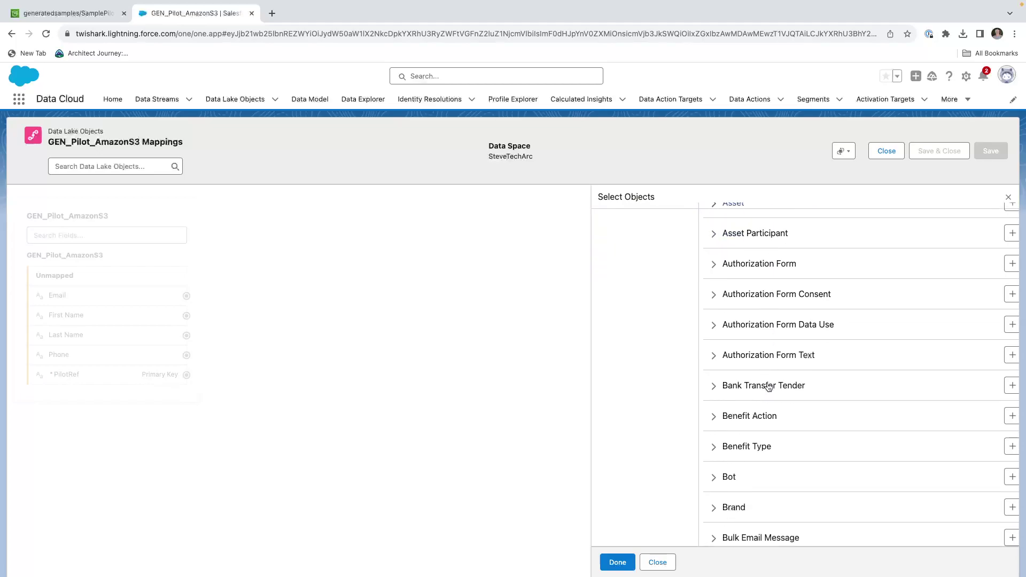
pyautogui.scroll(-20, 769, 386)
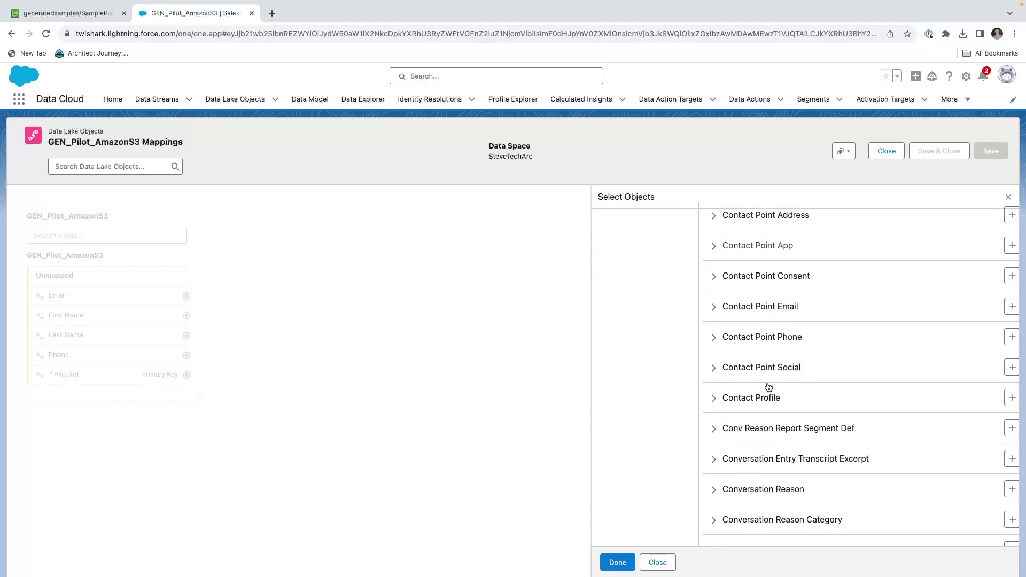
pyautogui.scroll(-14, 769, 386)
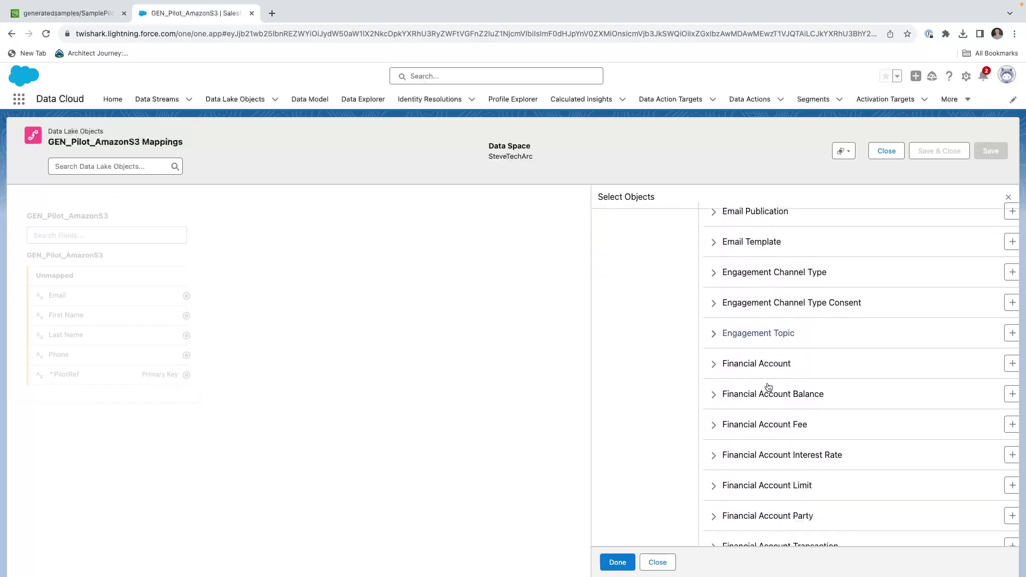
pyautogui.scroll(-13, 769, 386)
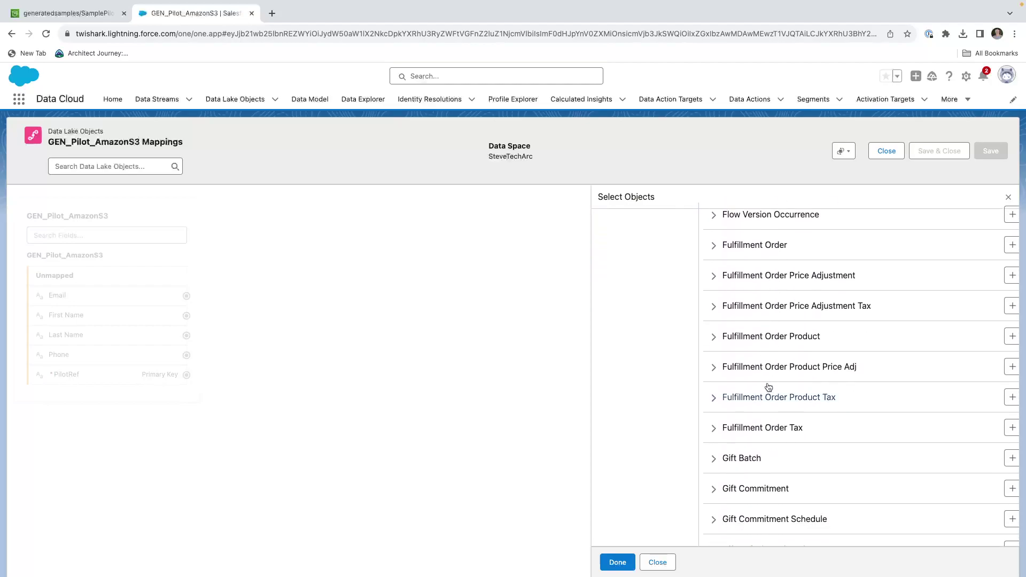
pyautogui.scroll(-7, 768, 387)
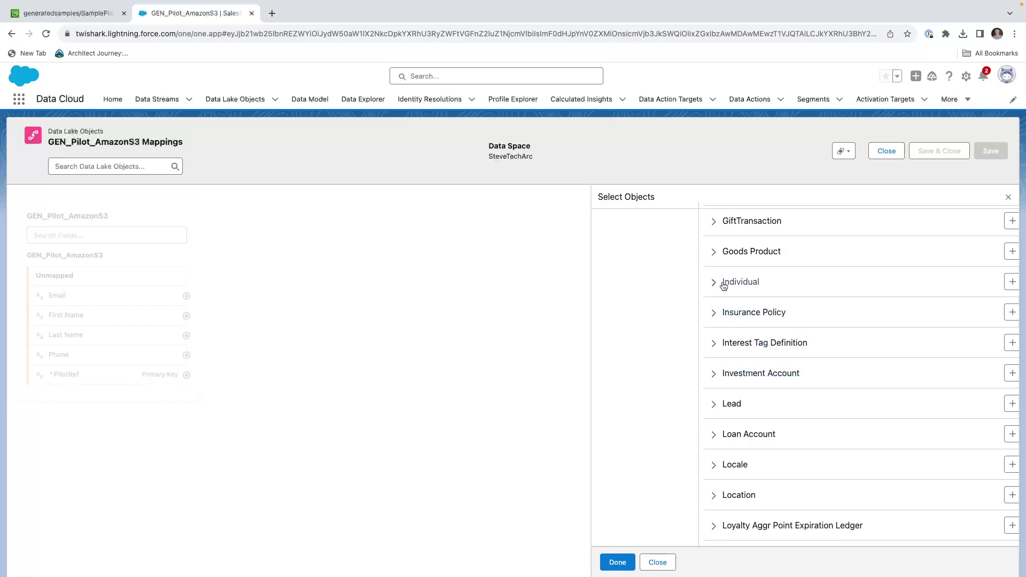
# Add the standard Individual object as the mapping target and confirm with Done.
pyautogui.click(742, 283)
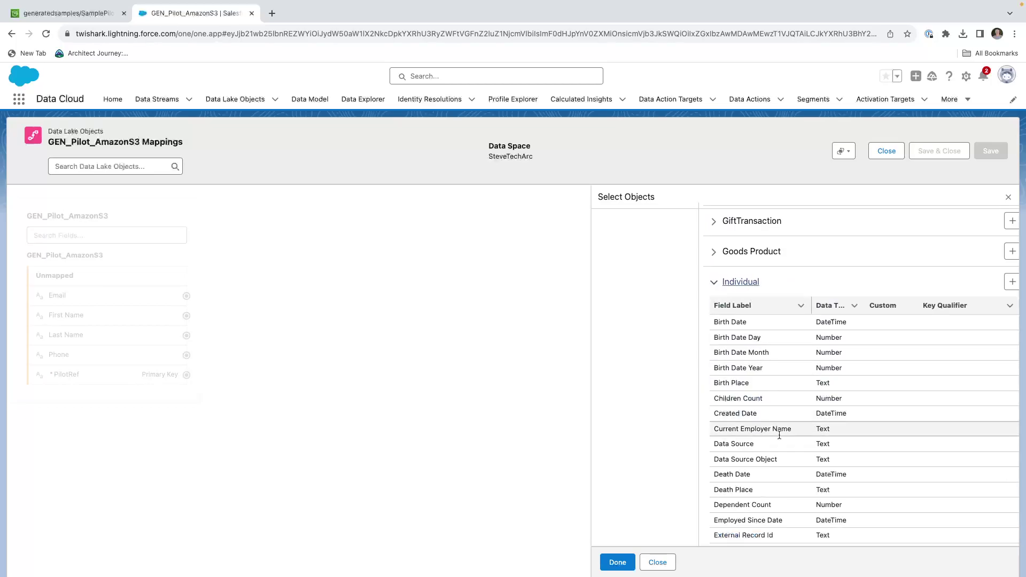
pyautogui.scroll(-4, 780, 433)
pyautogui.scroll(-10, 779, 438)
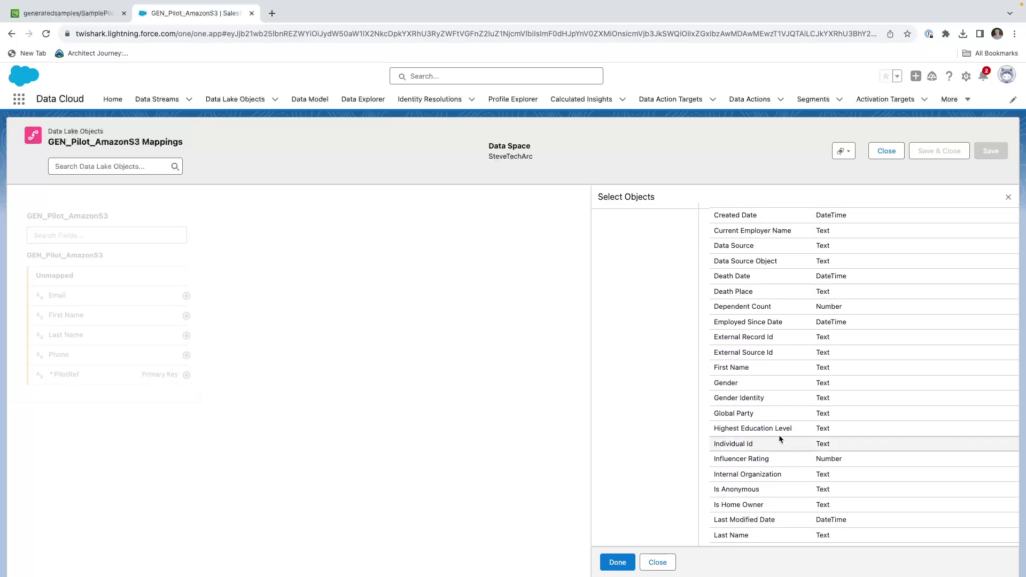
pyautogui.scroll(-8, 779, 438)
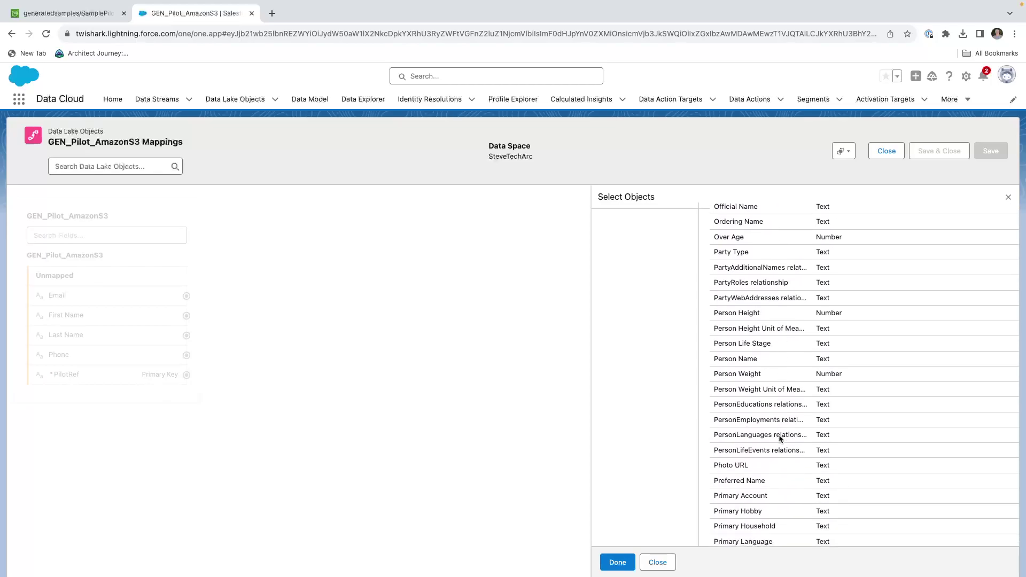
pyautogui.scroll(20, 780, 437)
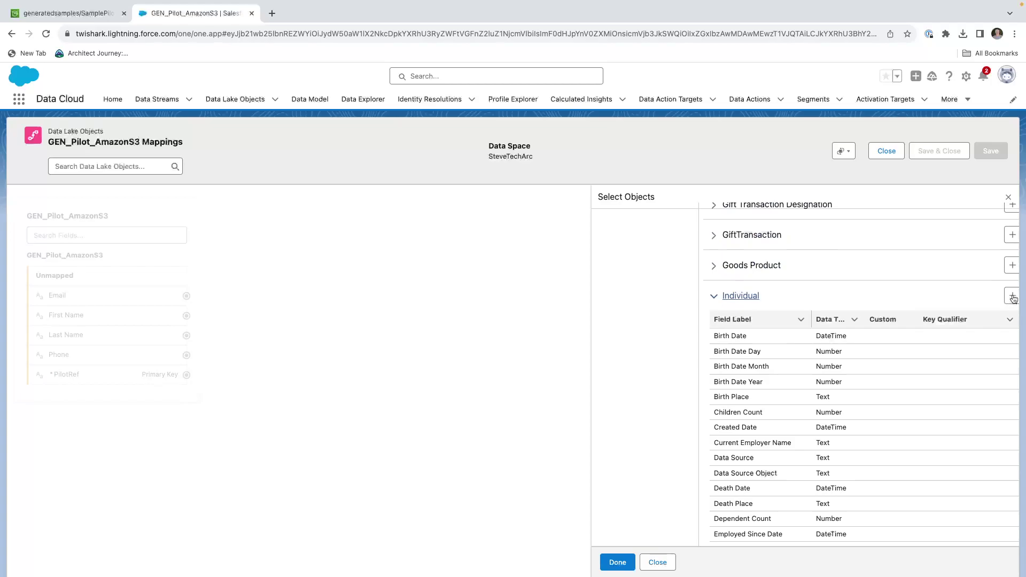
pyautogui.click(1012, 296)
pyautogui.click(614, 563)
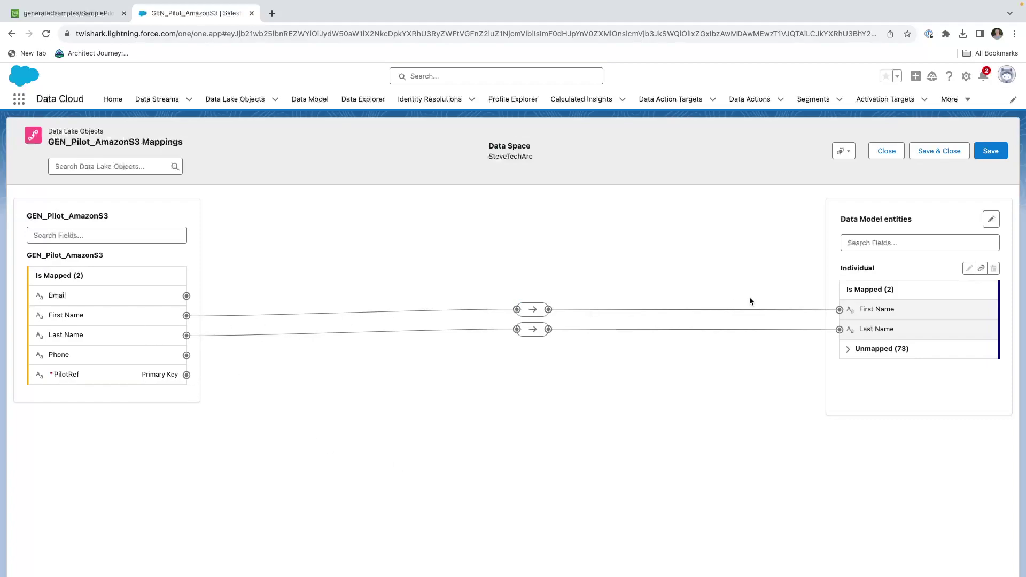
# Map GEN_Pilot_AmazonS3's PilotRef field to Individual's Individual Id primary key.
pyautogui.click(847, 350)
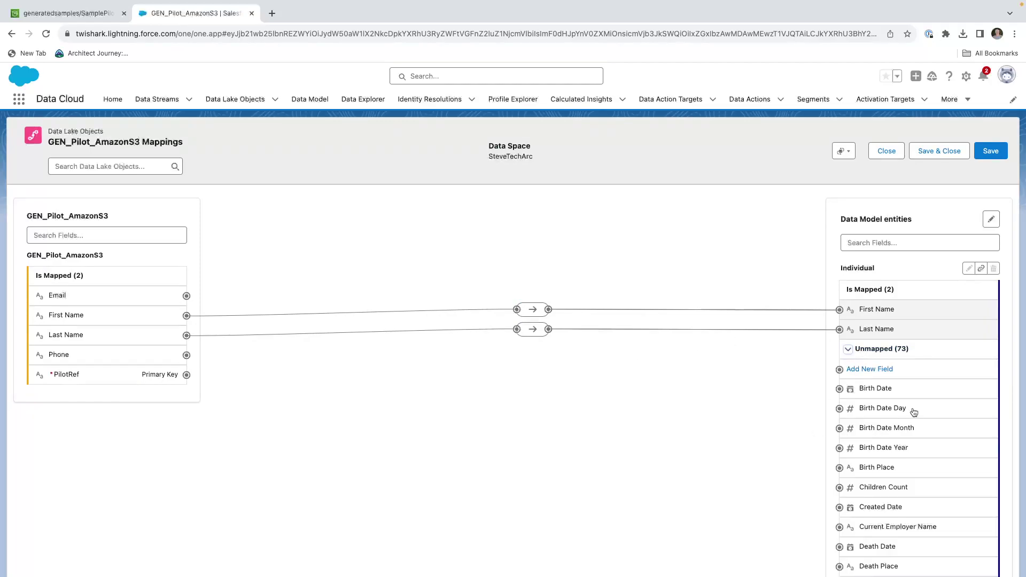
pyautogui.scroll(-3, 915, 414)
pyautogui.scroll(-2, 916, 414)
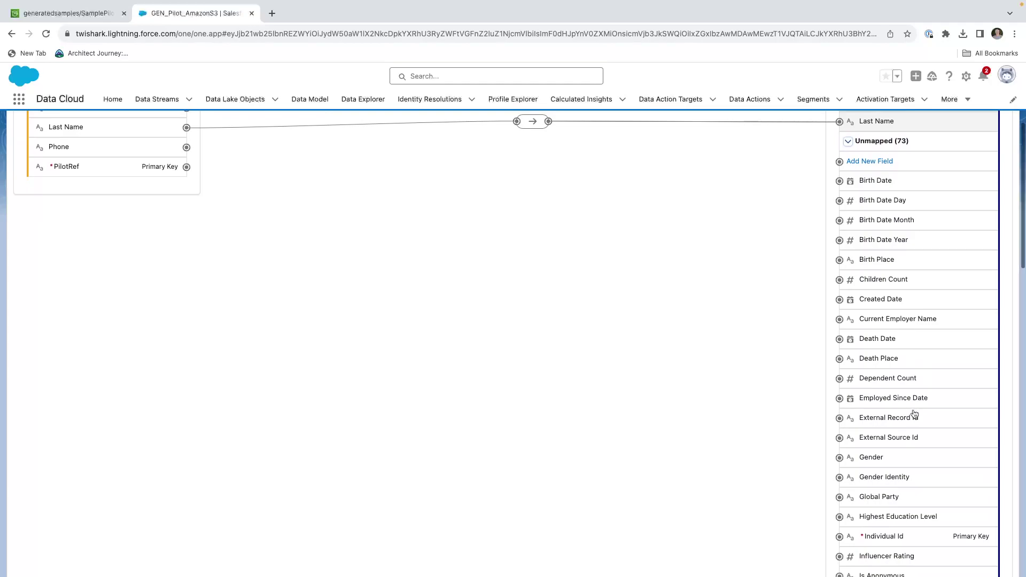
pyautogui.click(108, 168)
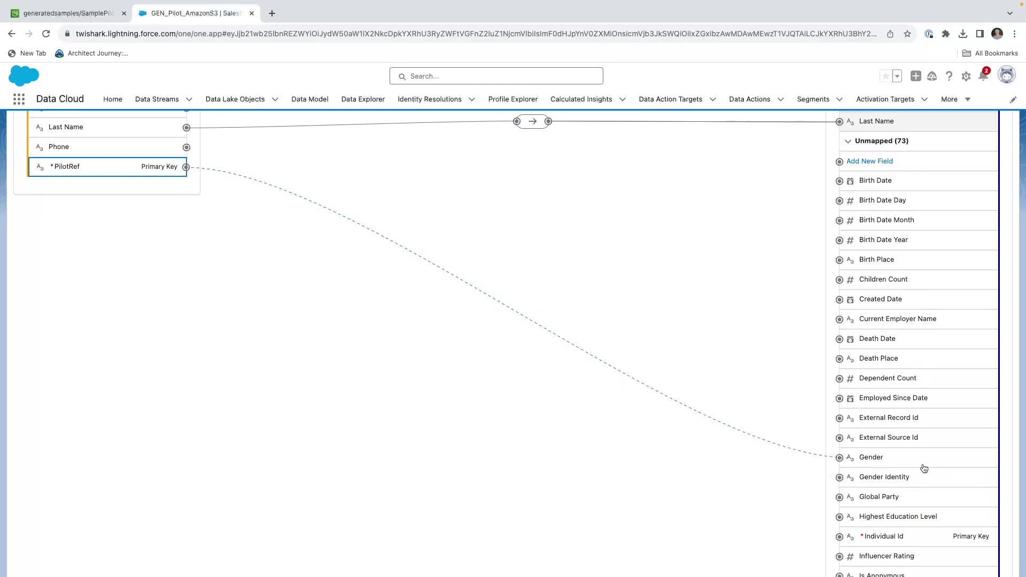
pyautogui.scroll(-1, 908, 481)
pyautogui.click(870, 505)
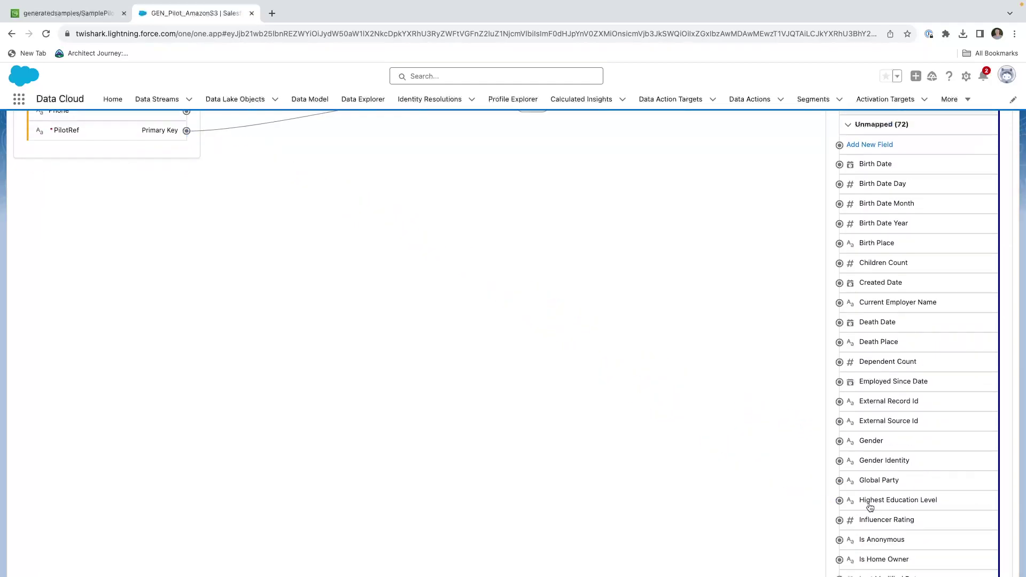
pyautogui.scroll(5, 526, 418)
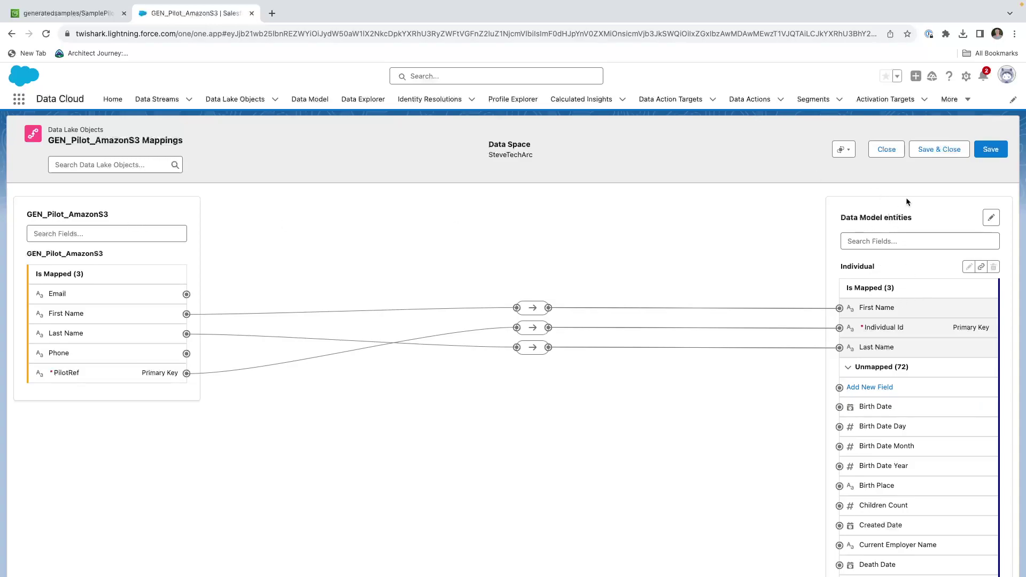
# Save the Individual mappings (7/10 fields) and check Individual in the Data Model objects list.
pyautogui.click(989, 153)
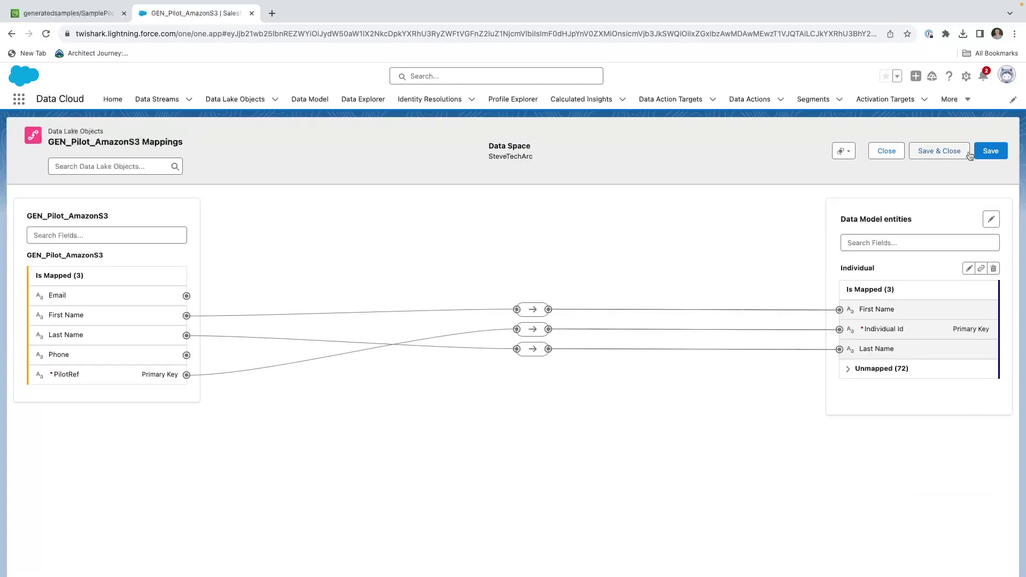
pyautogui.click(898, 155)
pyautogui.click(313, 103)
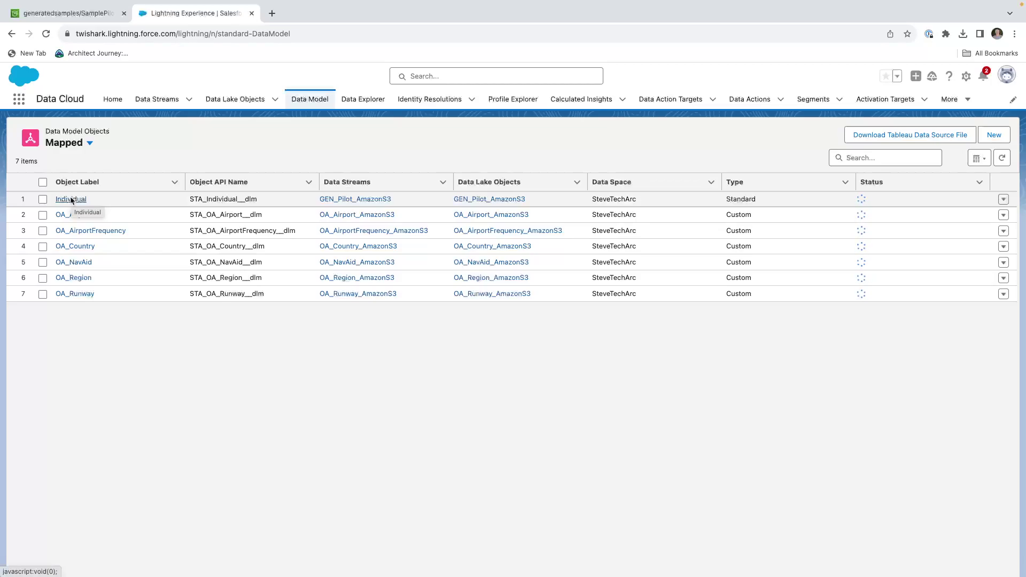
# In Data Explorer, load the Individual data model object's records from the SteveTechArc data space.
pyautogui.click(355, 100)
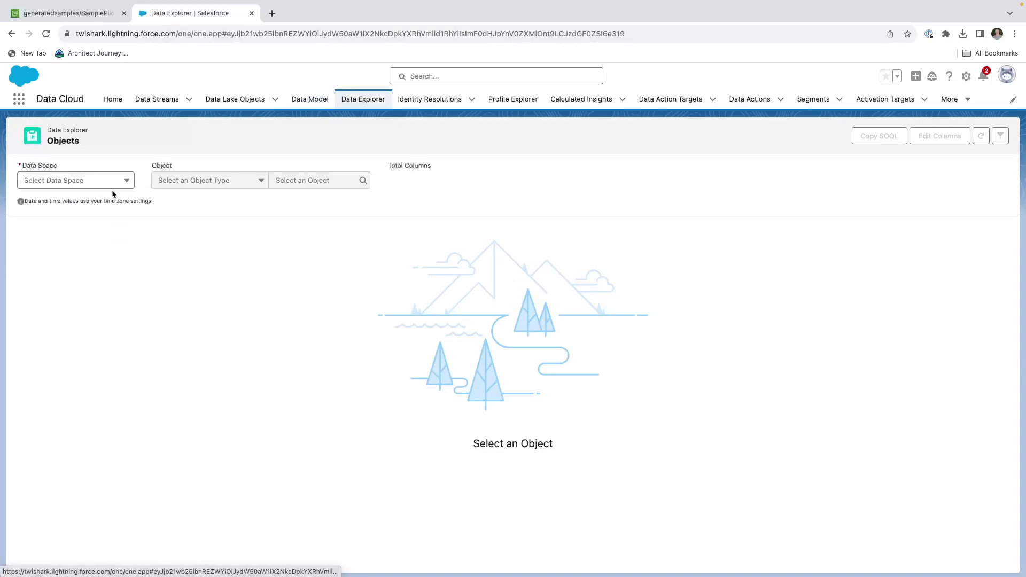
pyautogui.click(78, 187)
pyautogui.click(61, 221)
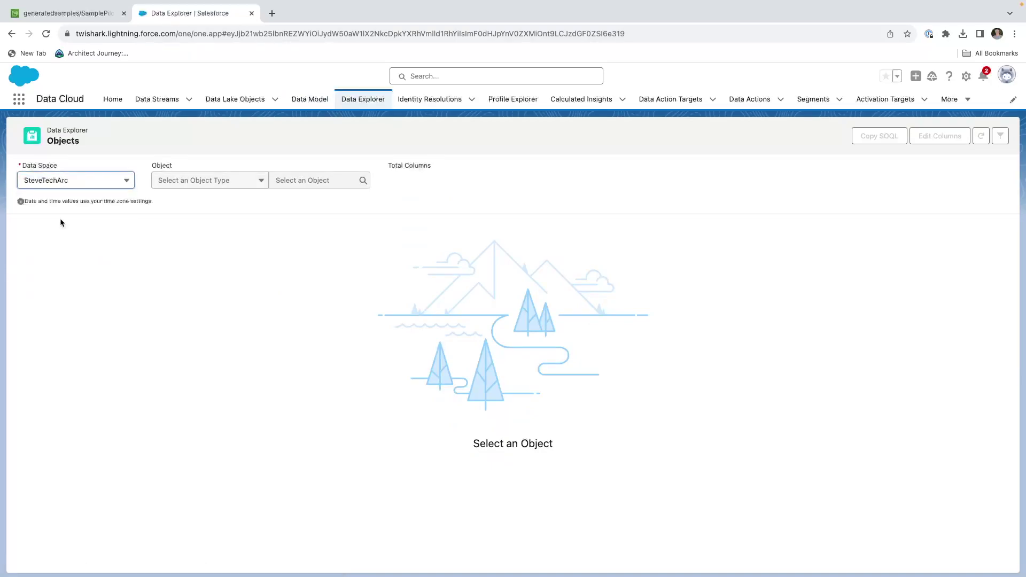
pyautogui.click(193, 187)
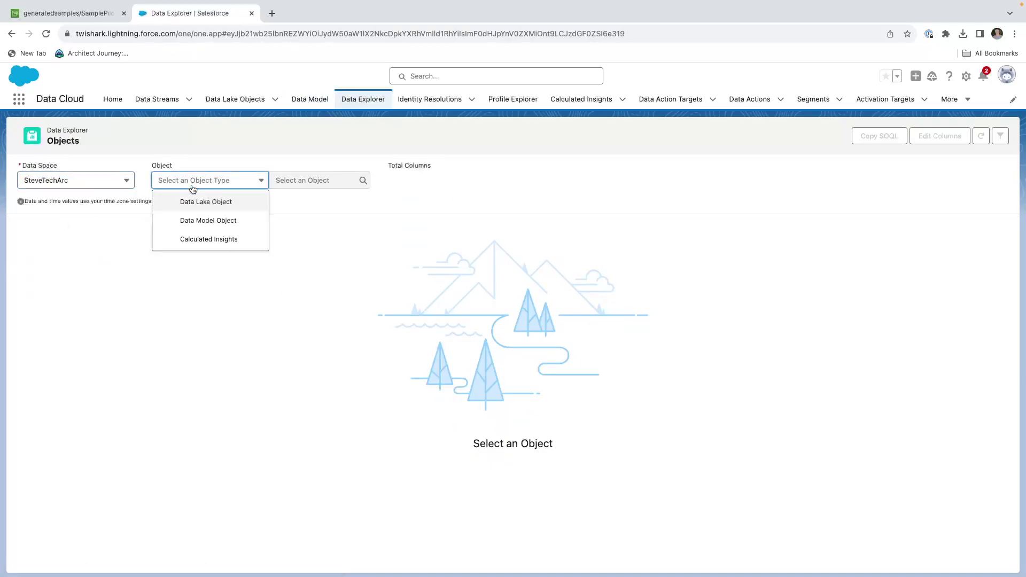
pyautogui.click(199, 225)
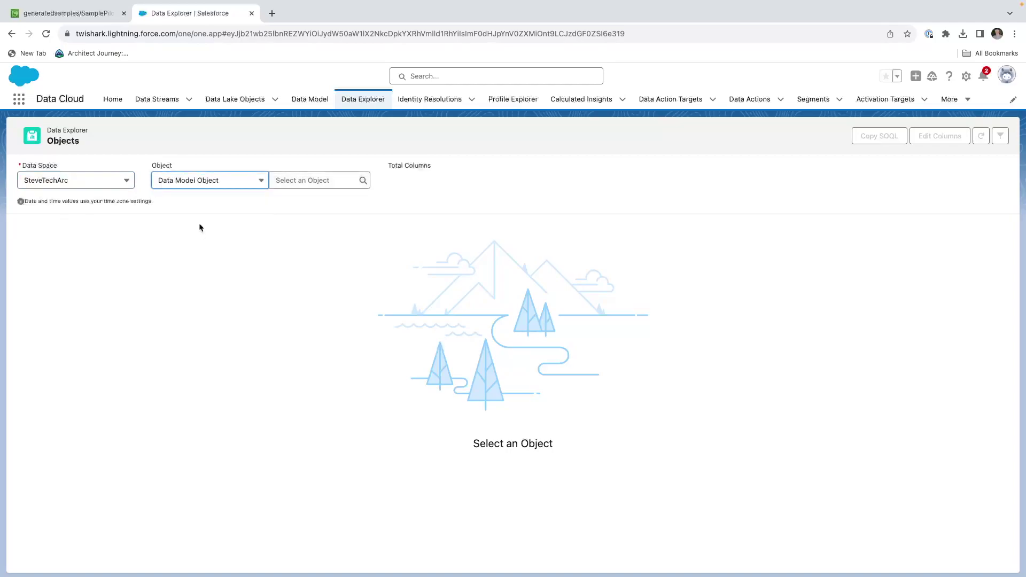
pyautogui.click(297, 182)
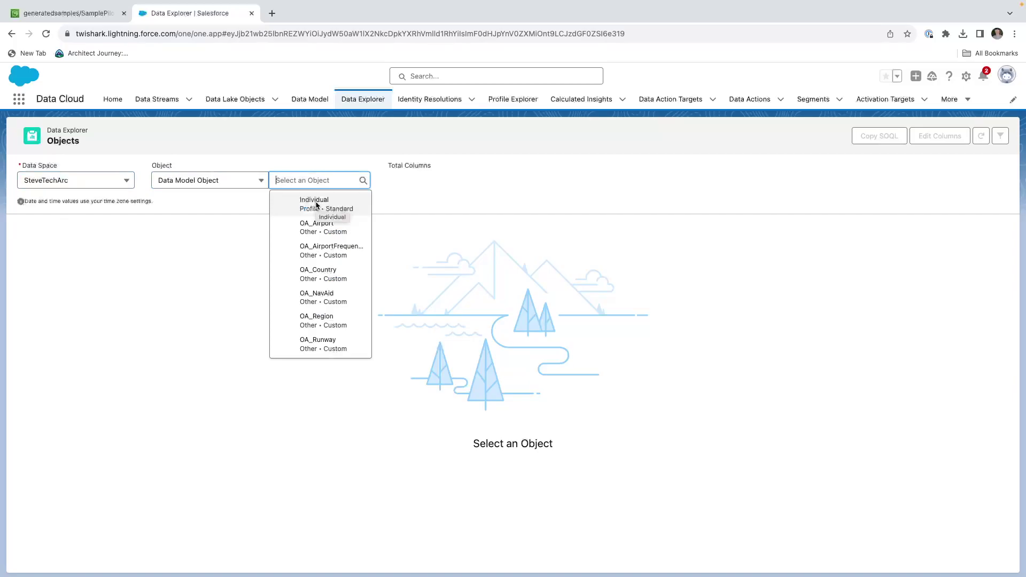
pyautogui.click(316, 206)
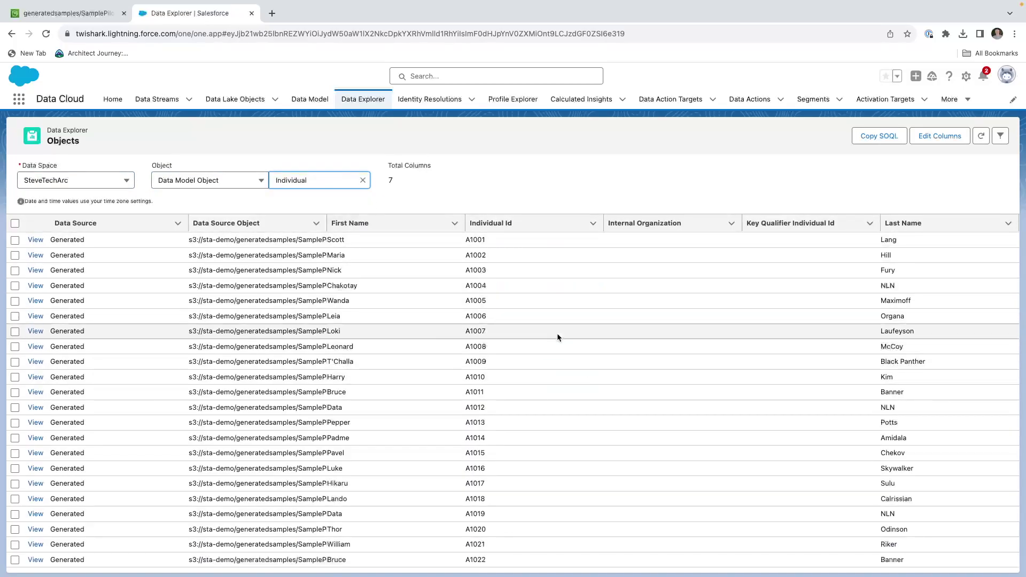
# Move Last Name below First Name and Individual Id up after Data Source Object.
pyautogui.click(939, 137)
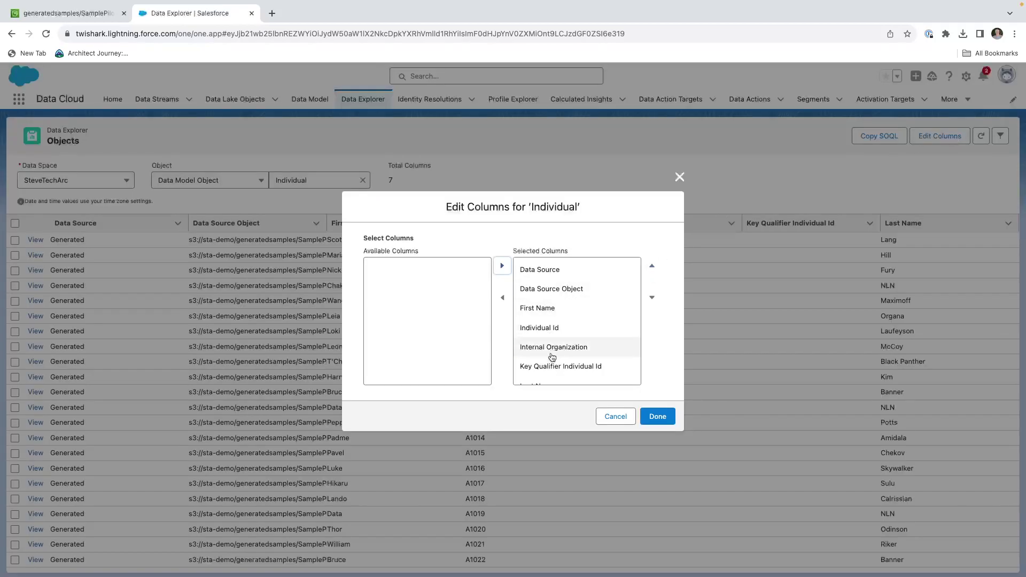
pyautogui.scroll(-1, 551, 354)
pyautogui.click(539, 376)
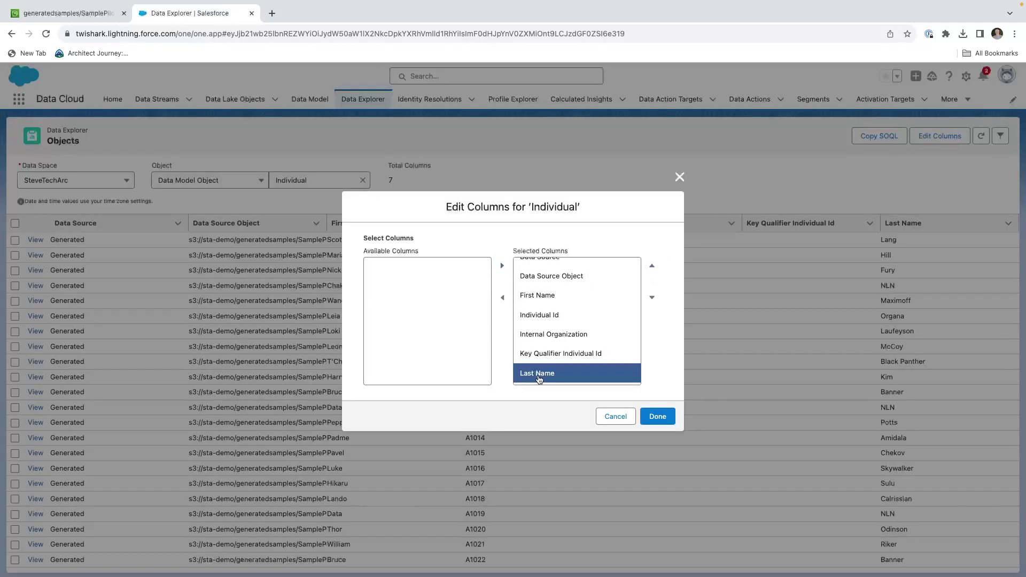
pyautogui.click(652, 268)
pyautogui.click(653, 267)
pyautogui.click(653, 268)
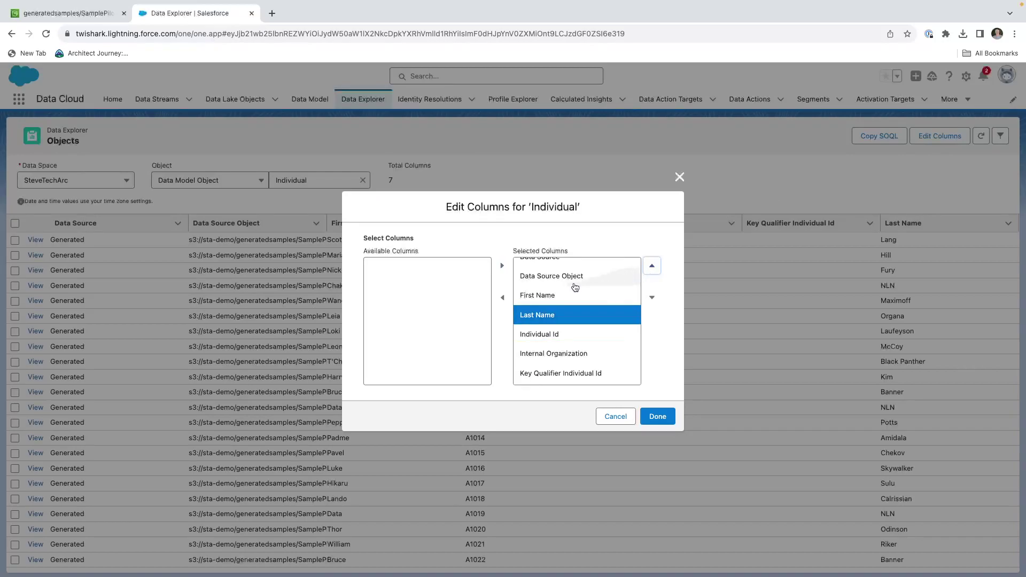
pyautogui.click(542, 336)
pyautogui.click(652, 265)
pyautogui.click(652, 266)
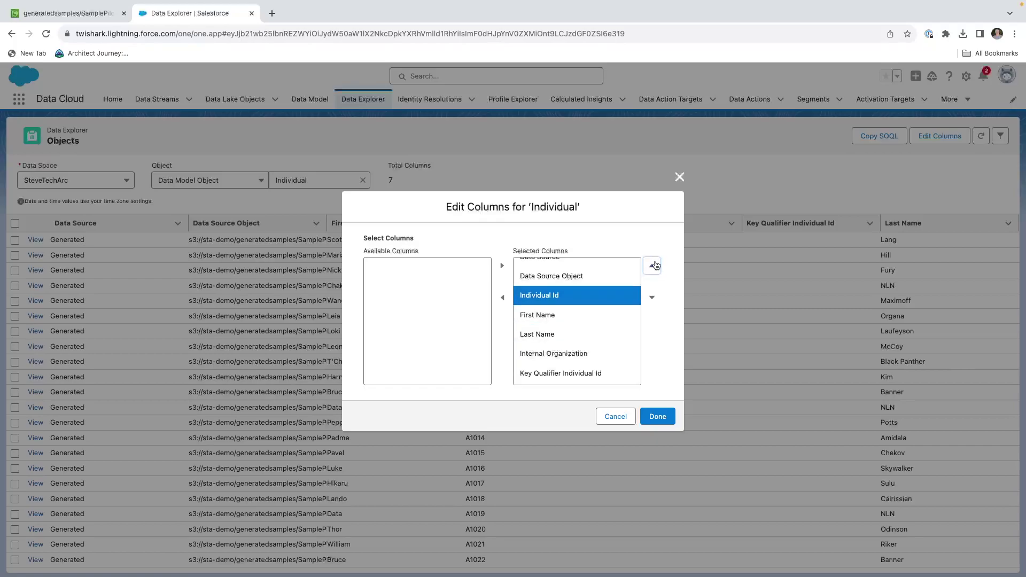
pyautogui.click(668, 420)
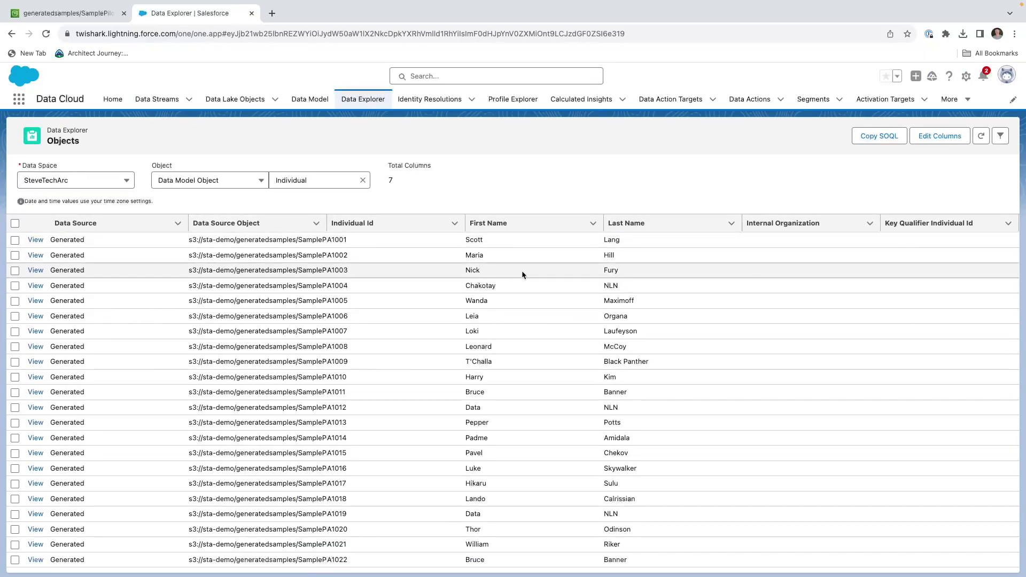
# Copy the Individual SOQL query (FROM STA_Individual__dlm LIMIT 100) to the clipboard.
pyautogui.scroll(-1, 554, 412)
pyautogui.scroll(1, 553, 412)
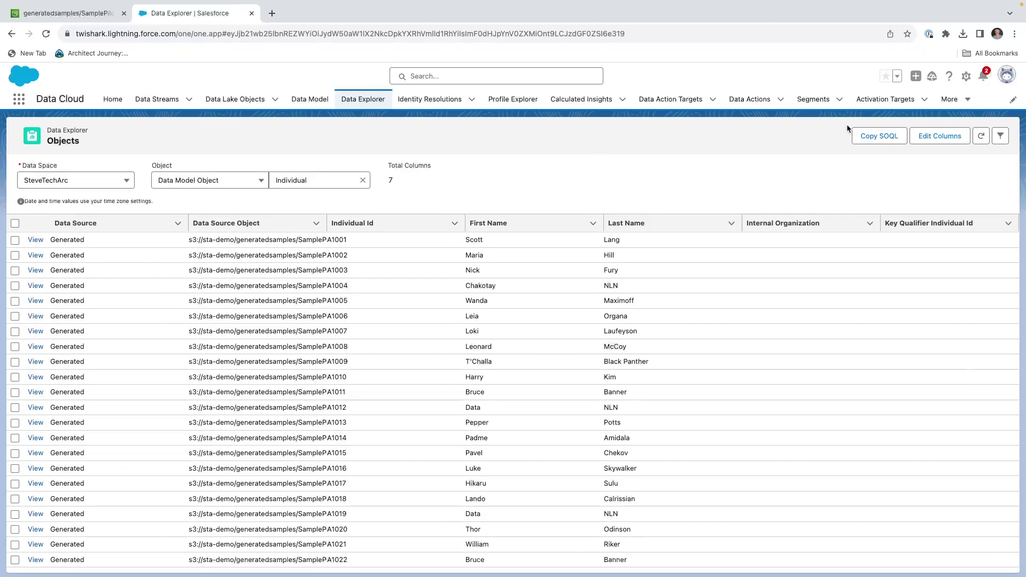
pyautogui.click(874, 138)
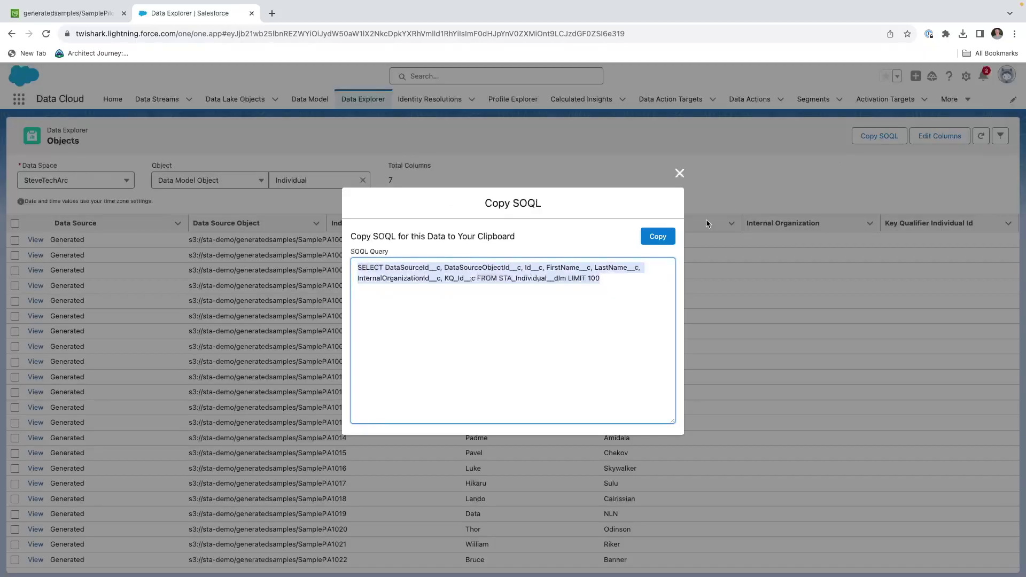
pyautogui.click(657, 236)
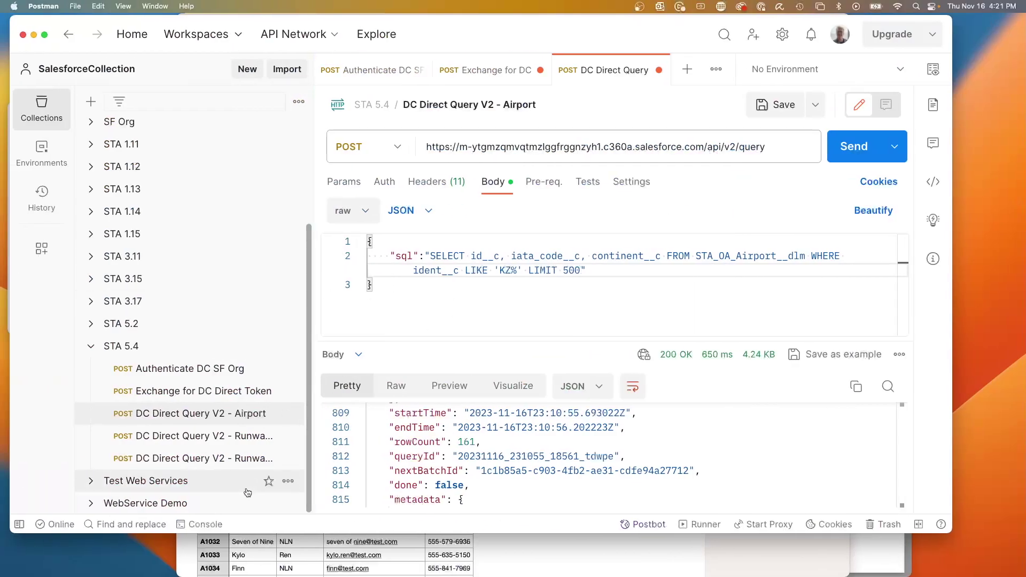
# Send the Runway Join Copy request's STA_Individual__dlm first and last name query, getting 200 OK.
pyautogui.click(248, 458)
pyautogui.click(599, 298)
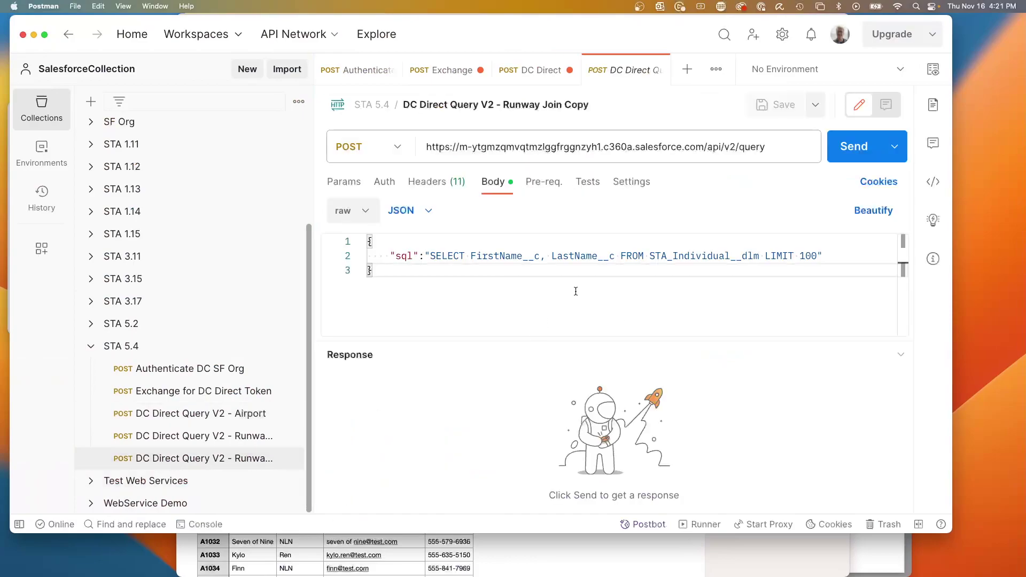
pyautogui.moveTo(430, 256); pyautogui.dragTo(818, 254)
pyautogui.click(855, 146)
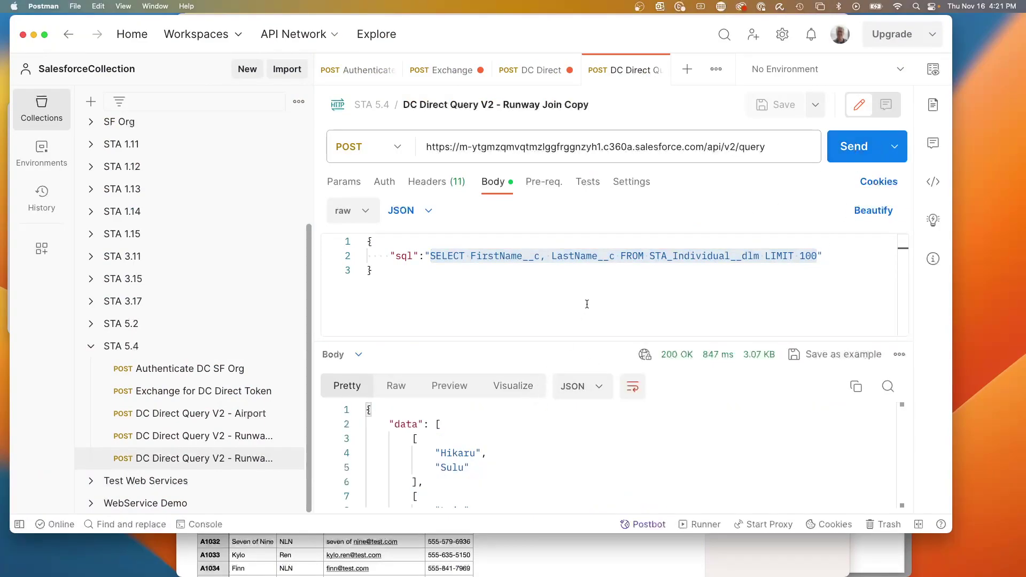
pyautogui.click(683, 265)
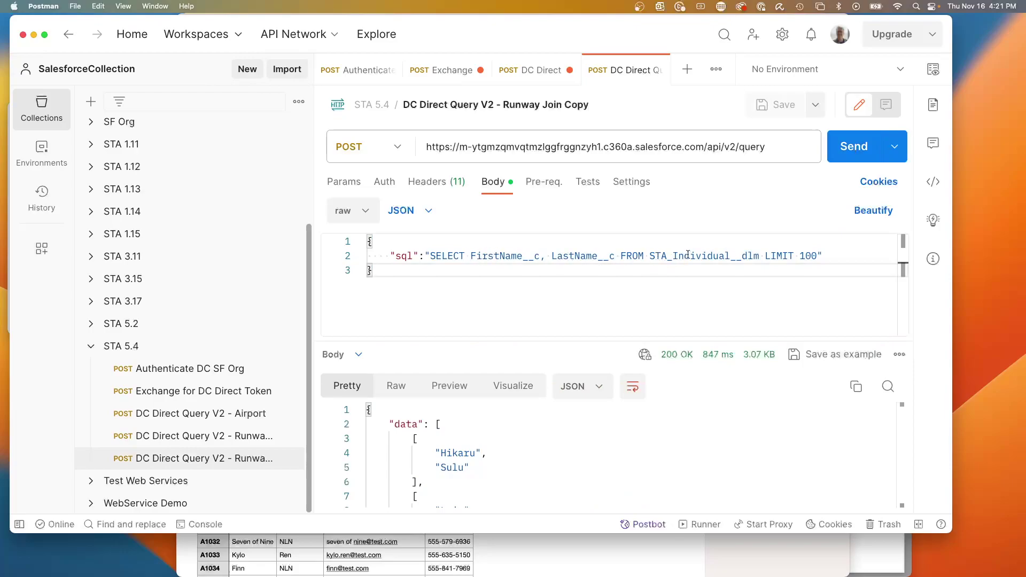
pyautogui.scroll(-5, 521, 440)
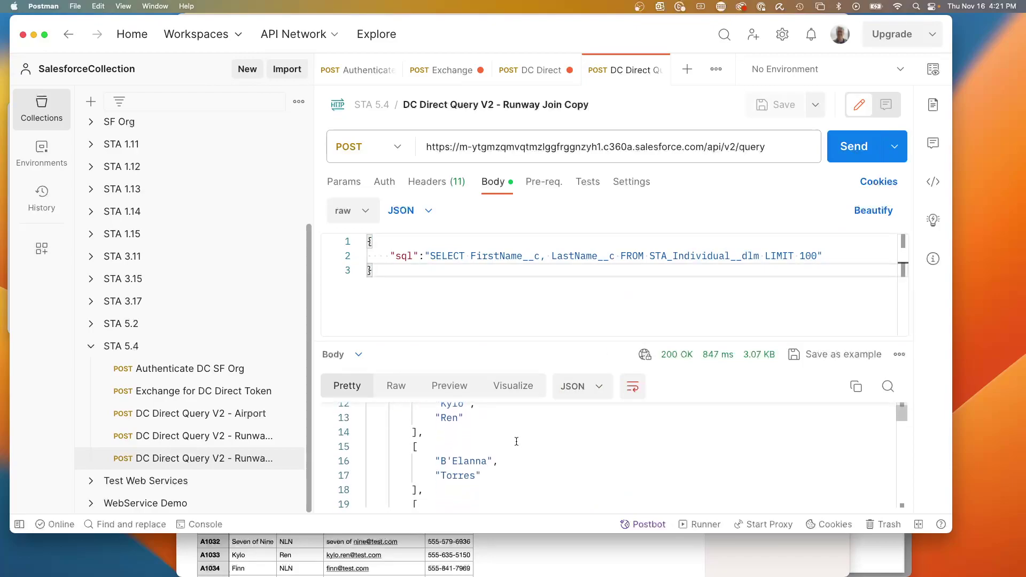
pyautogui.scroll(-1, 521, 440)
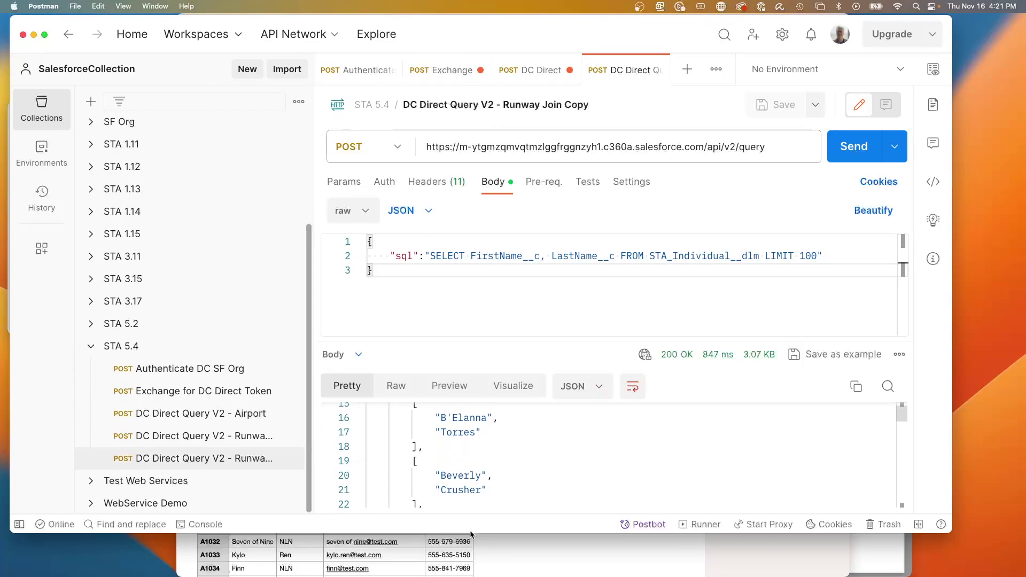
# Compare with the SamplePilots sheet and highlight the Id field in the Data Cloud SOQL query.
pyautogui.click(573, 563)
pyautogui.hotkey('ctrl', 'Right')
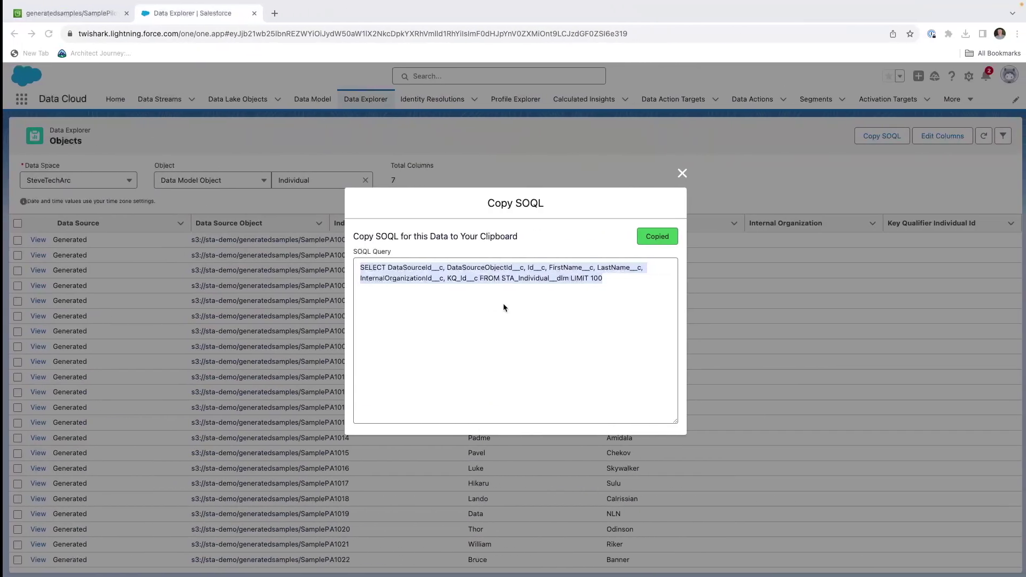
pyautogui.click(432, 272)
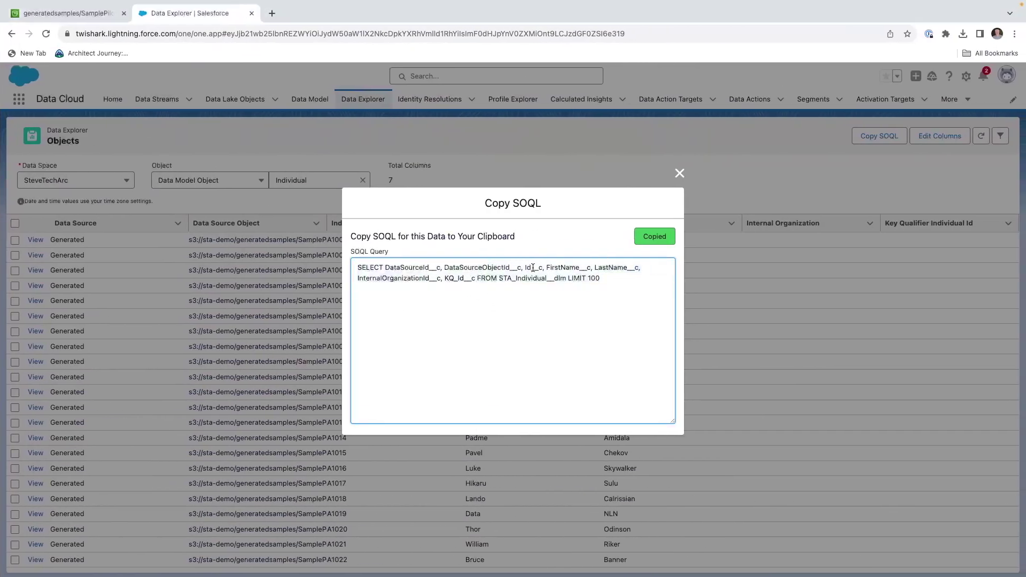
pyautogui.moveTo(526, 267); pyautogui.dragTo(538, 267)
pyautogui.hotkey('ctrl', 'Left')
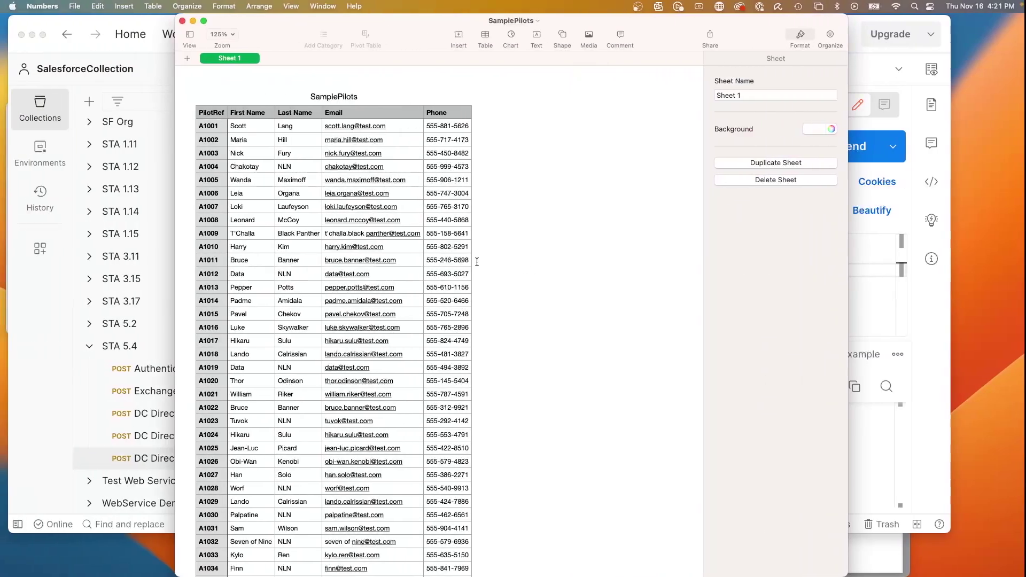
# Insert 'Id__c,' before FirstName__c and resend, returning Individual Ids with first and last names.
pyautogui.click(68, 33)
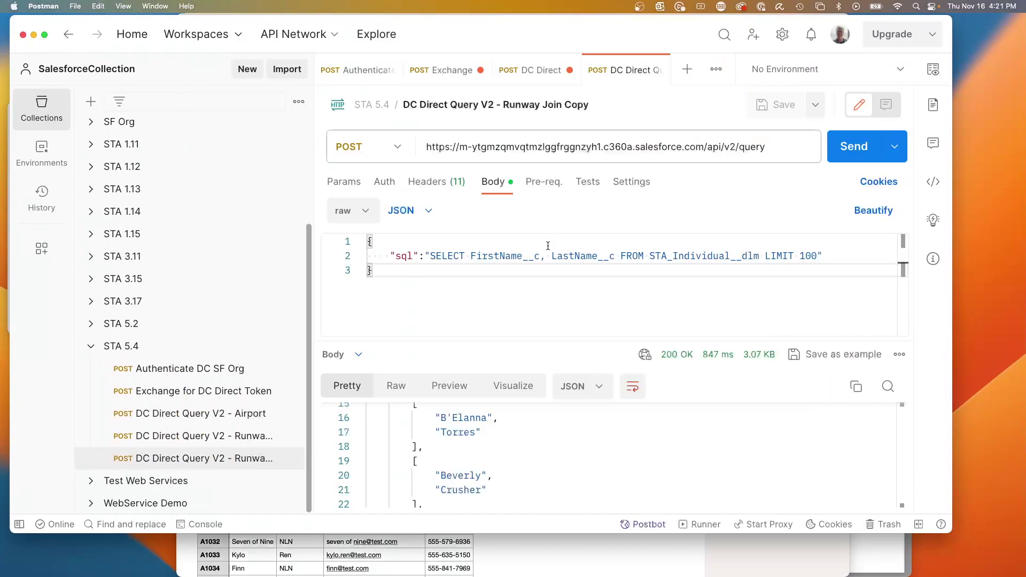
pyautogui.doubleClick(473, 256)
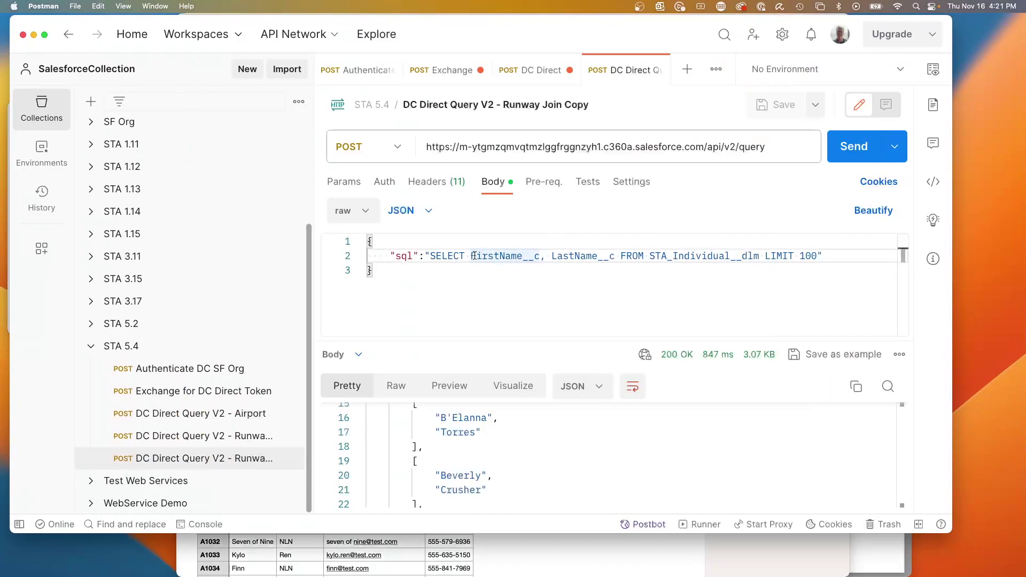
pyautogui.click(473, 256)
pyautogui.write('Id__c,')
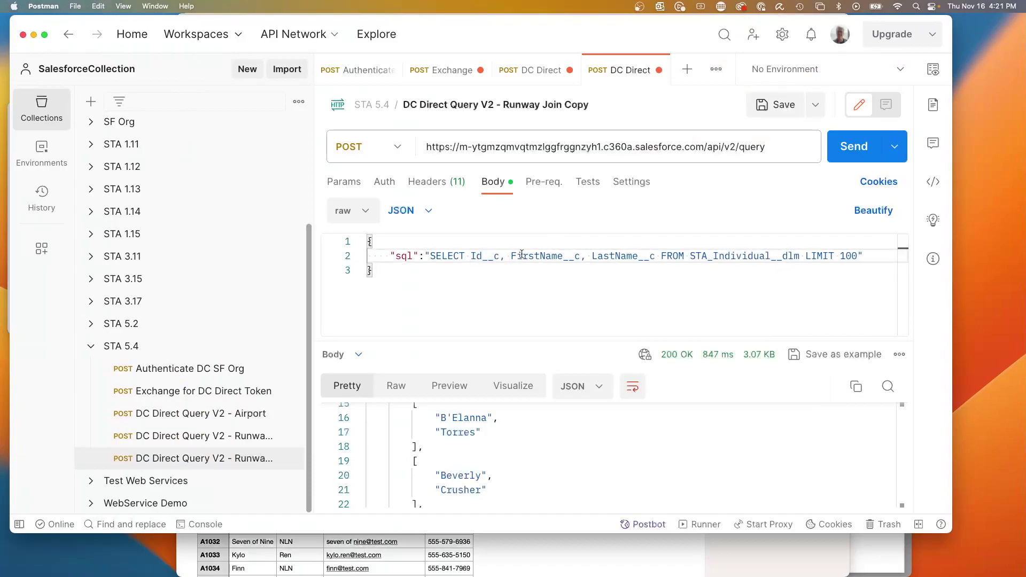
pyautogui.click(845, 155)
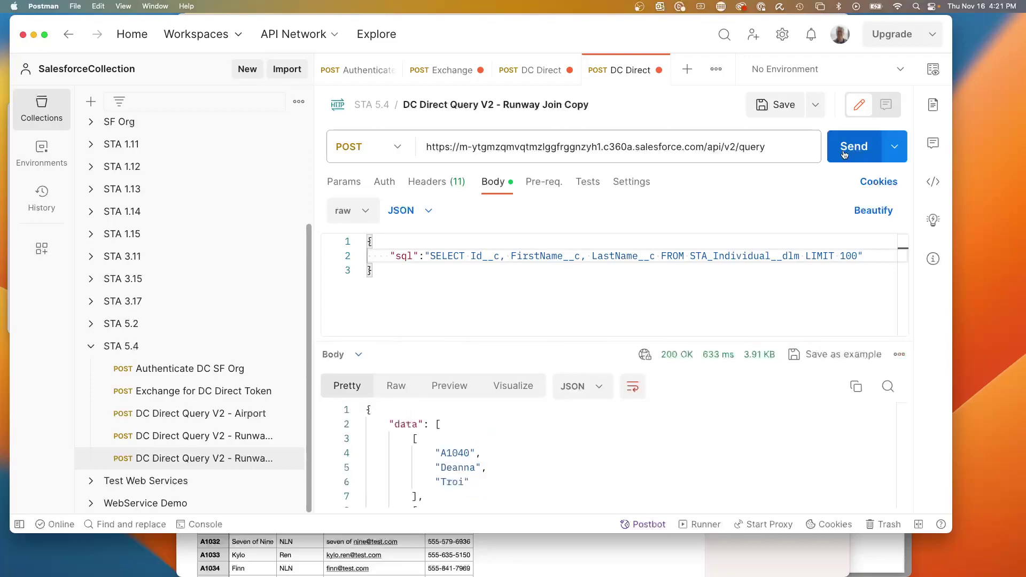
pyautogui.scroll(-3, 518, 471)
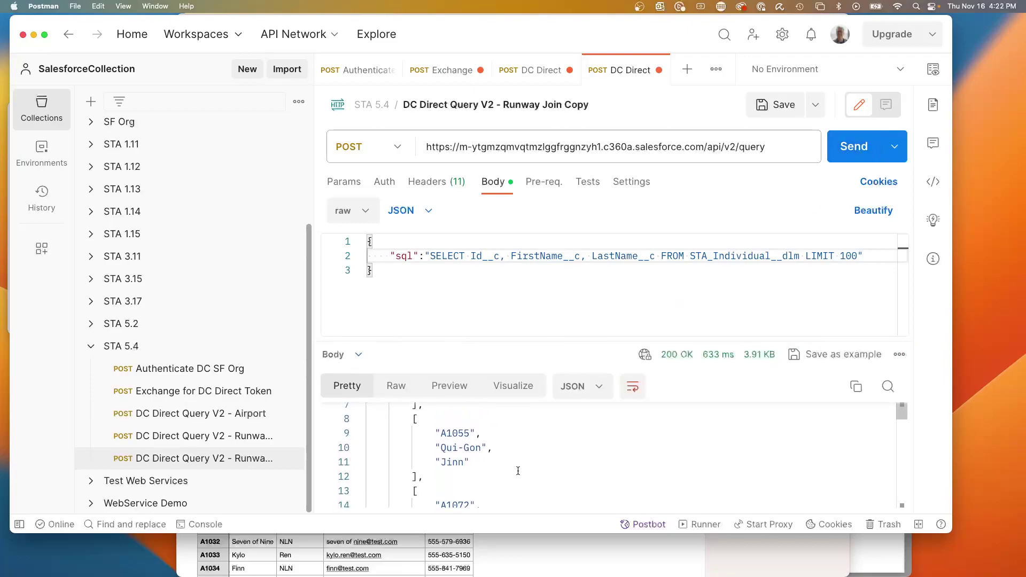
pyautogui.scroll(-5, 518, 471)
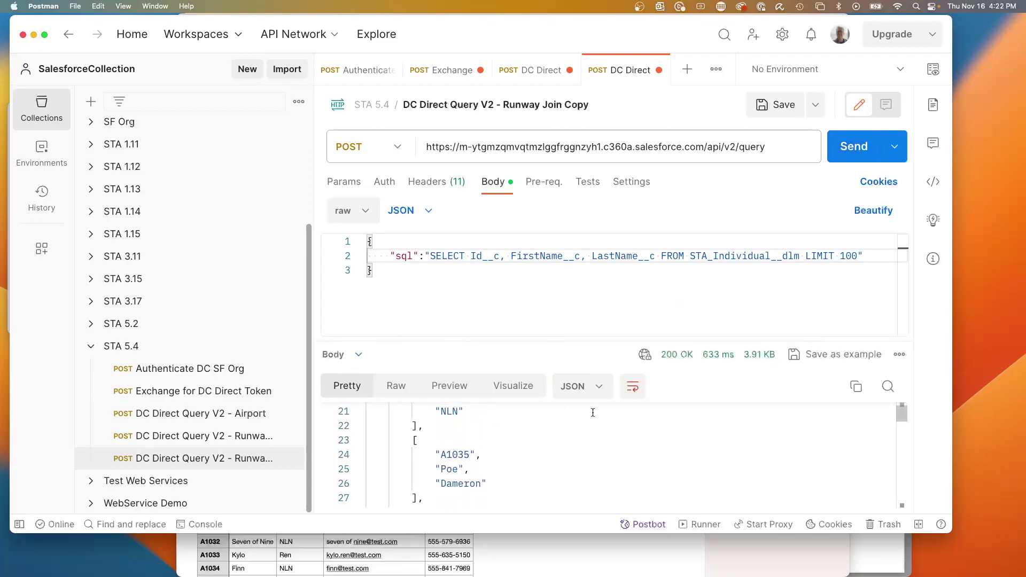
pyautogui.click(696, 257)
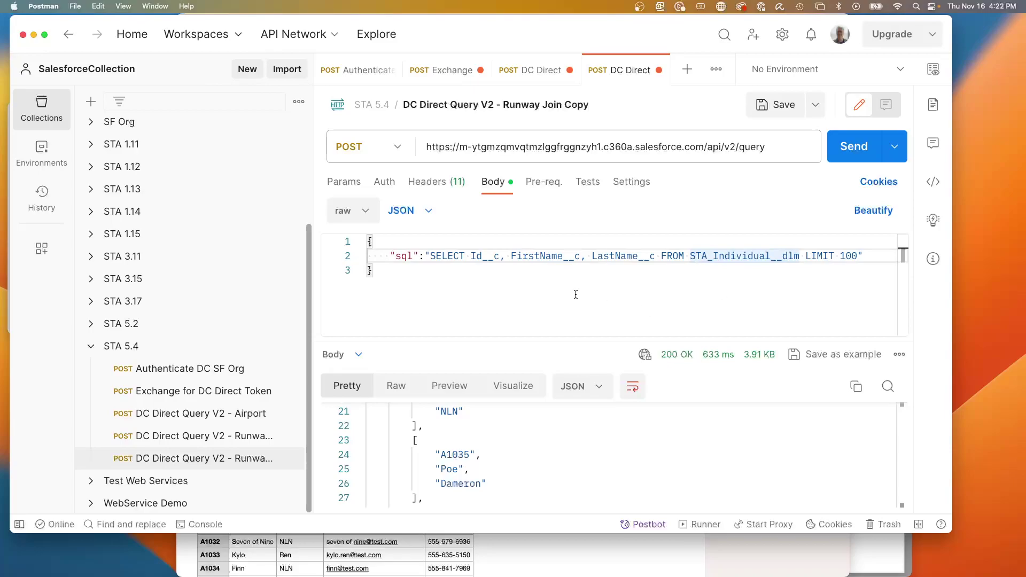
pyautogui.scroll(-1, 556, 451)
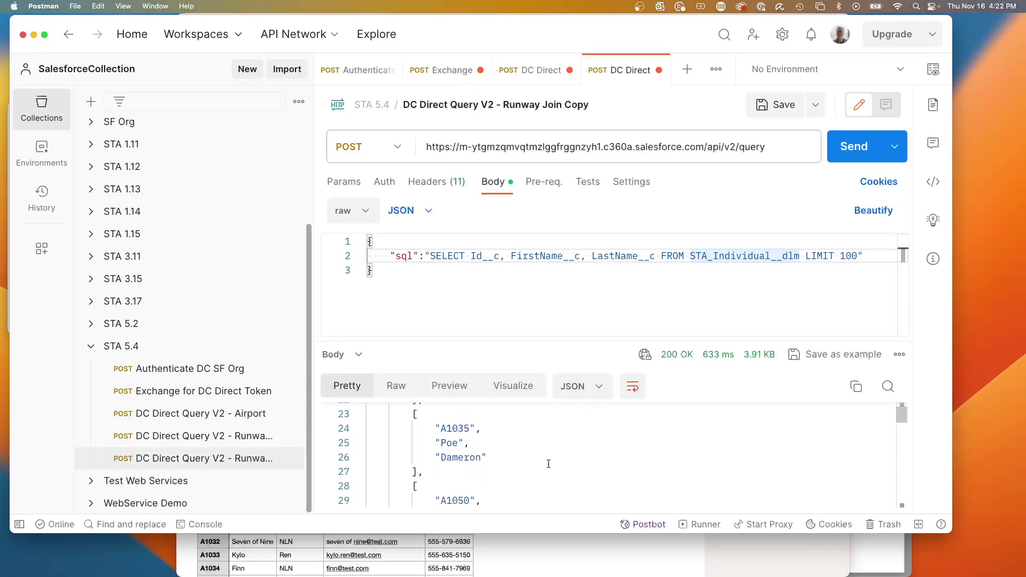
pyautogui.scroll(2, 549, 464)
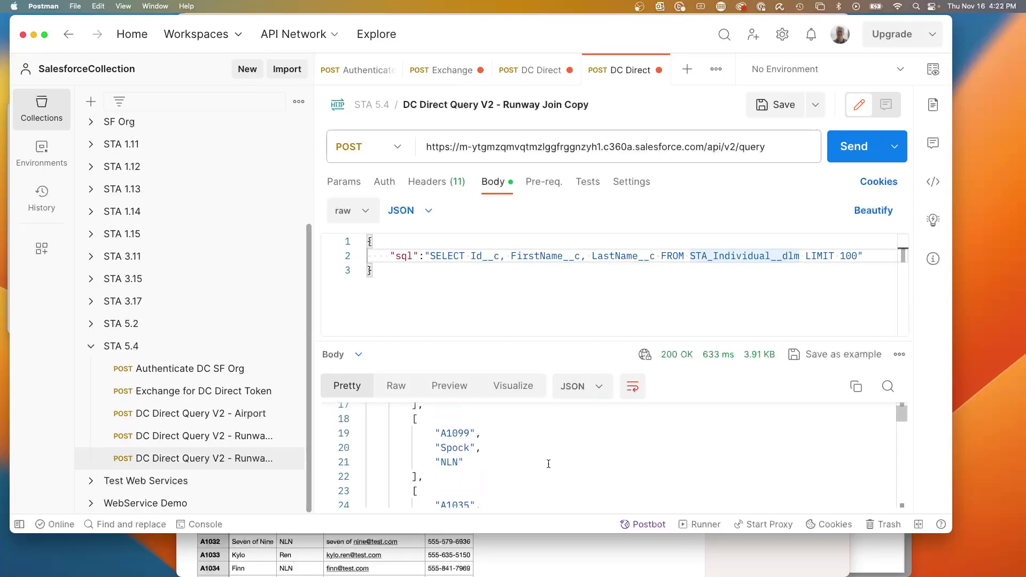